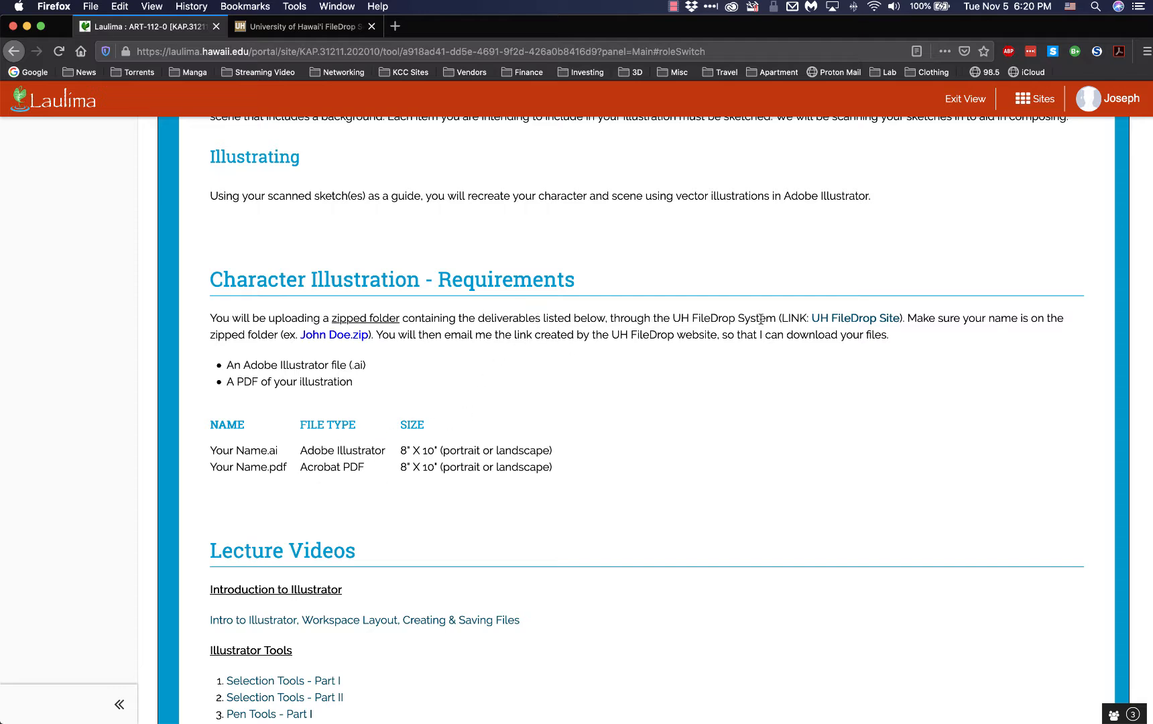
# Review the Character Illustration requirements, the UH FileDrop site, the course downloads and the project rubric
pyautogui.click(329, 27)
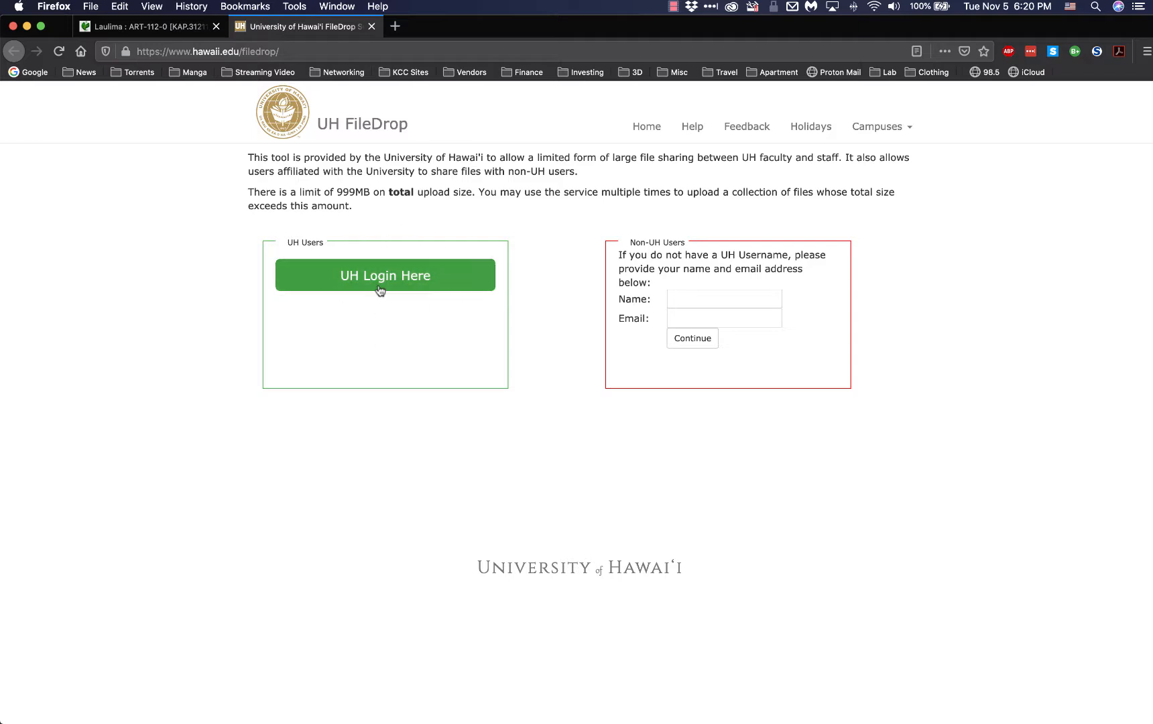
pyautogui.click(144, 27)
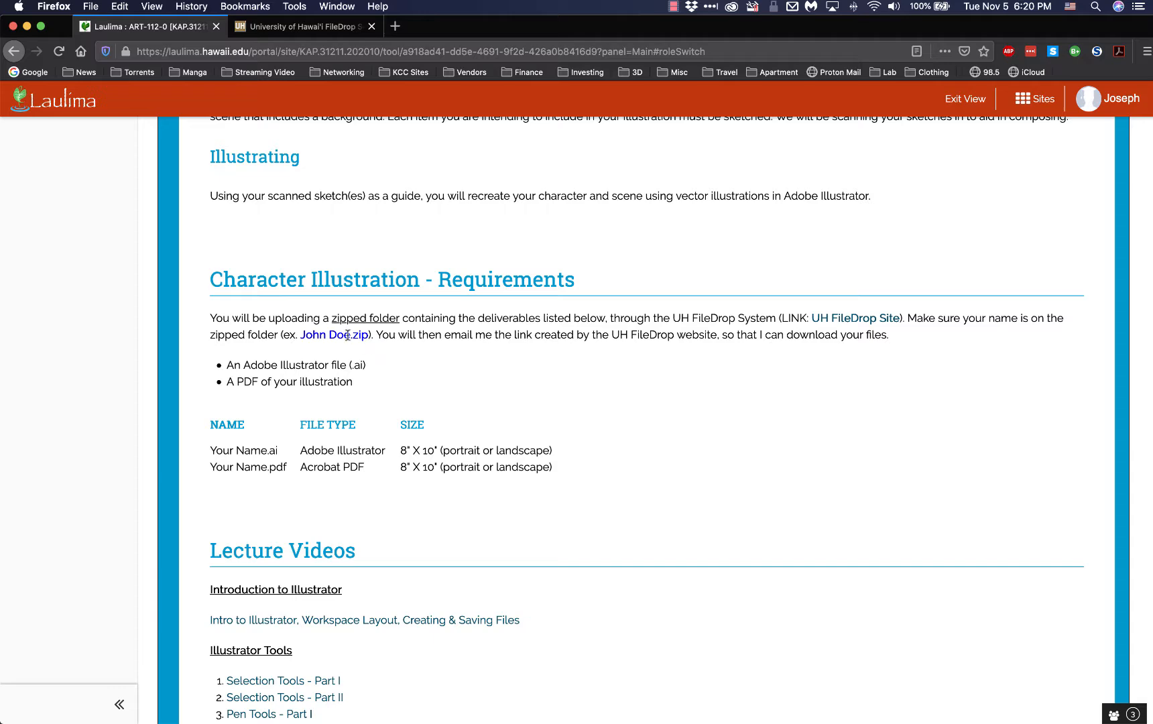
pyautogui.click(301, 27)
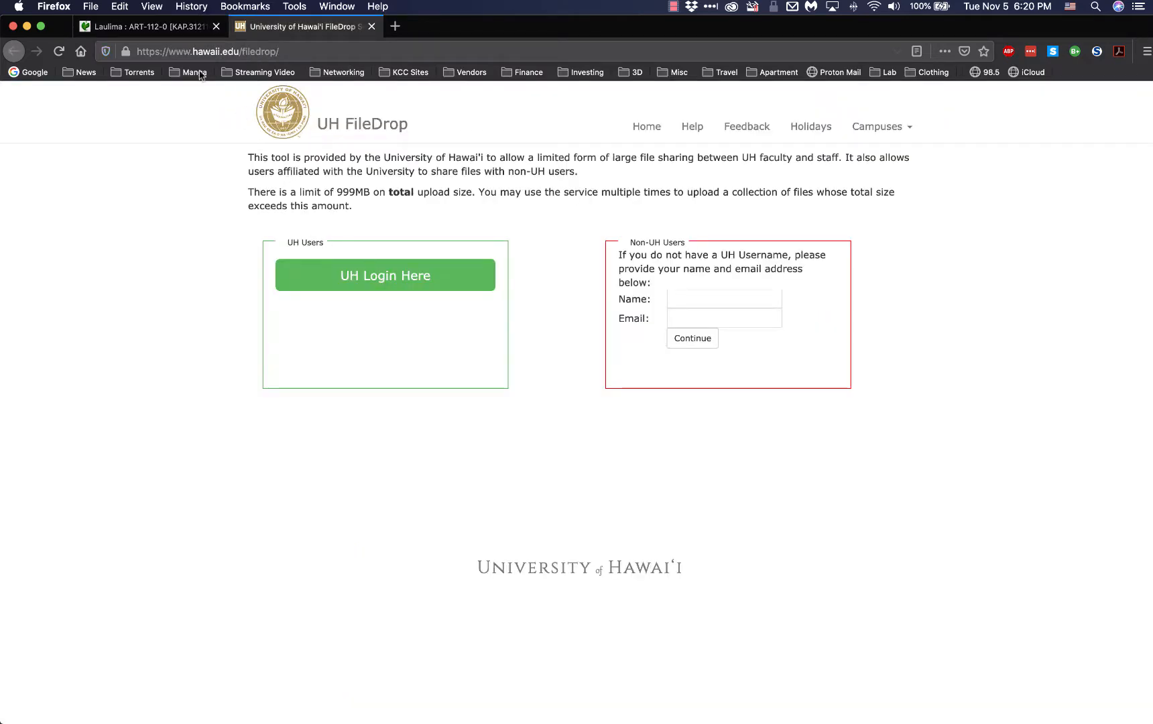
pyautogui.click(165, 28)
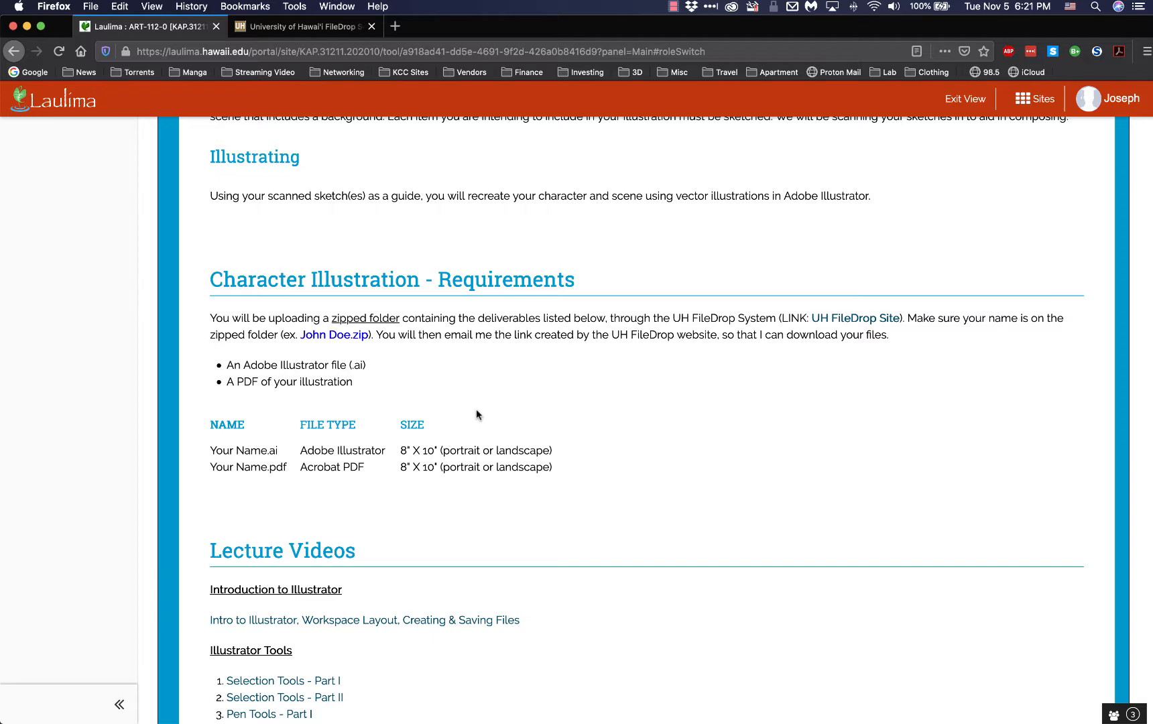
pyautogui.scroll(-2, 476, 410)
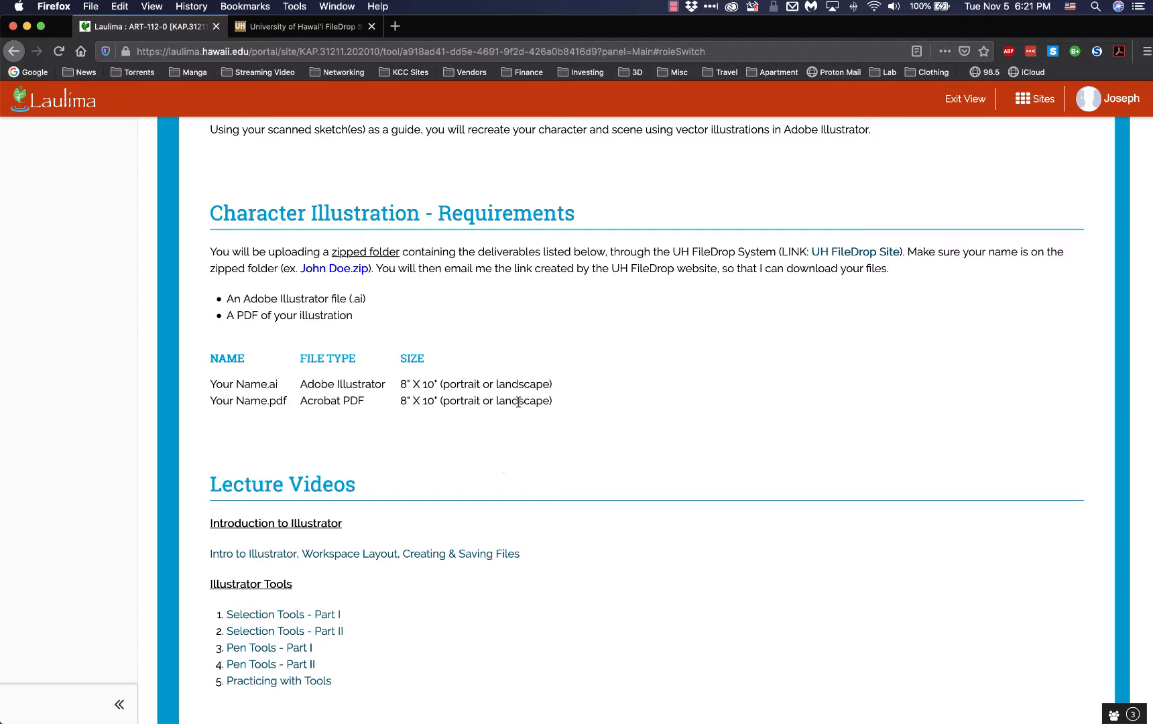
pyautogui.scroll(-10, 630, 376)
pyautogui.scroll(-13, 624, 358)
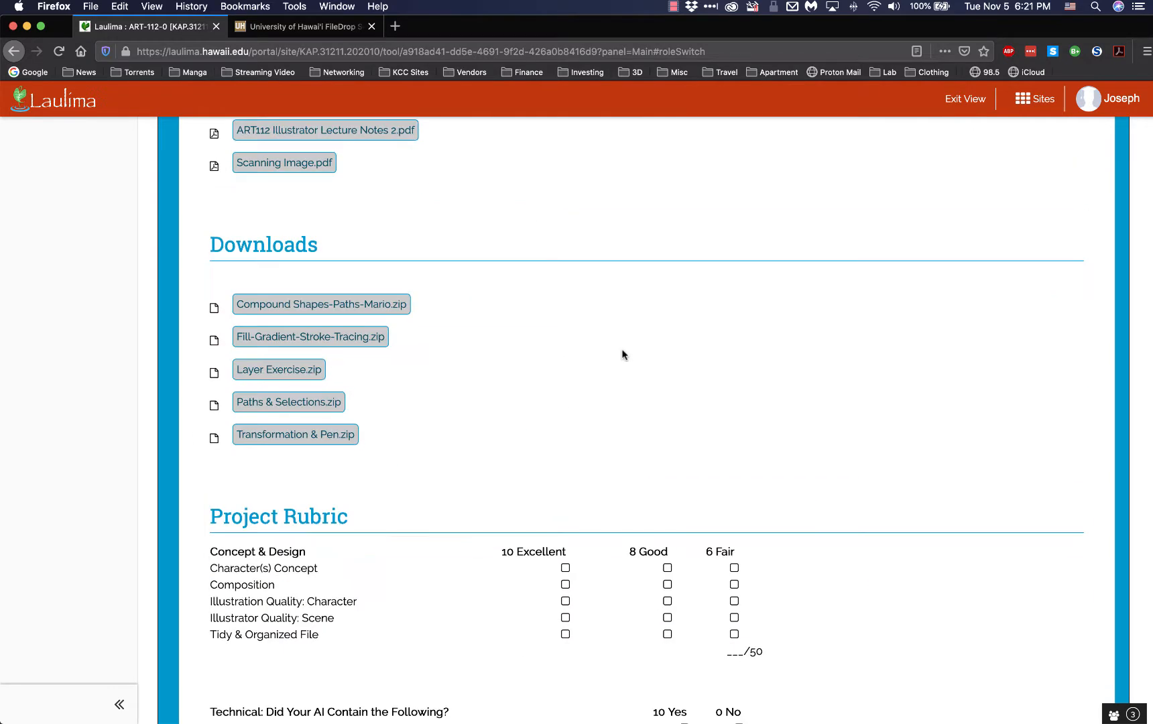
pyautogui.scroll(-2, 621, 354)
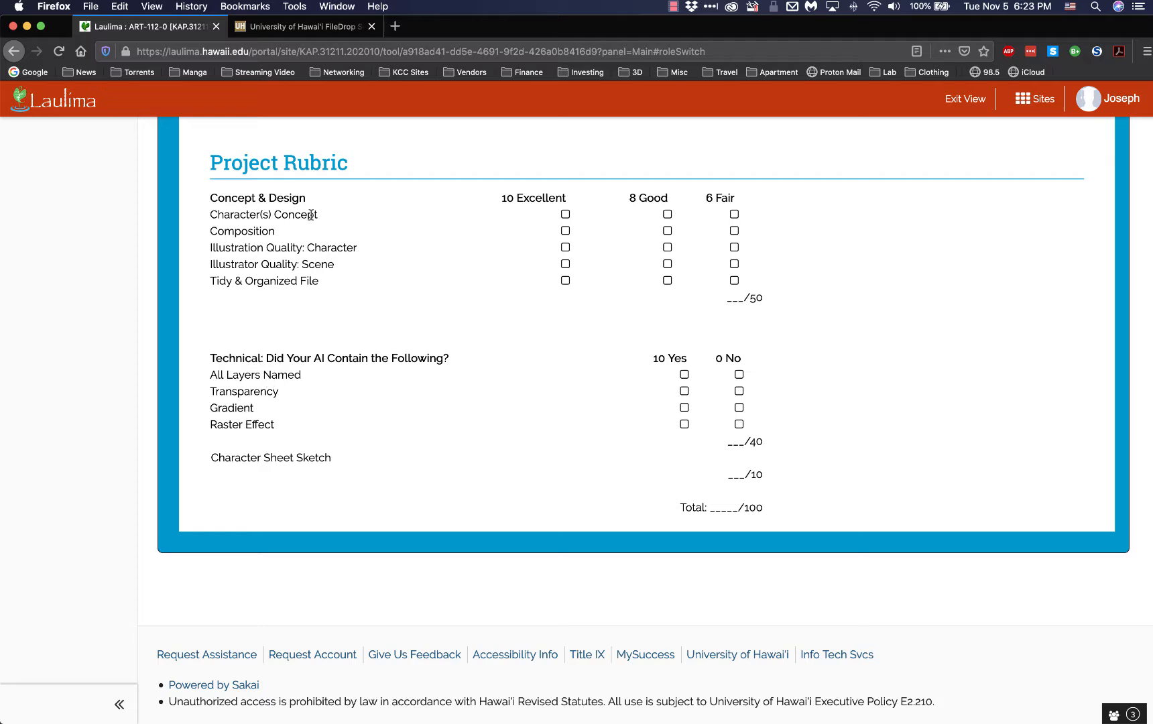
# Switch to Adobe Illustrator, try the Essentials workspace and return to the Essentials Classic workspace
pyautogui.hotkey('ctrl', 'Up')
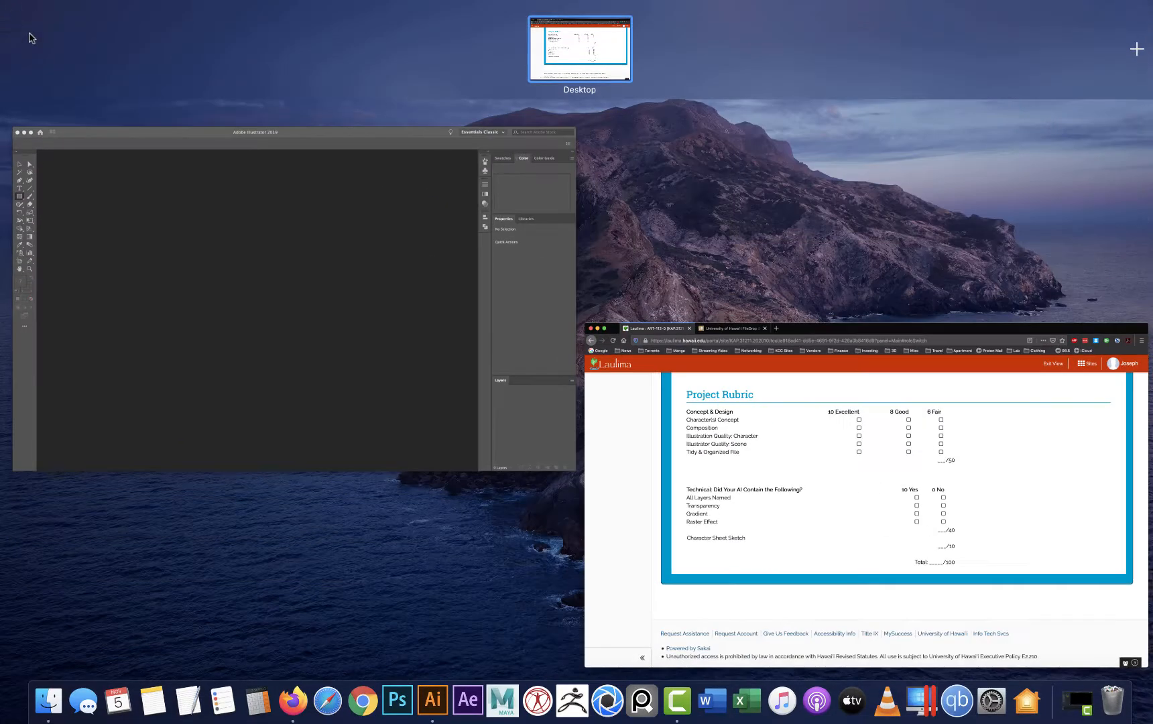
pyautogui.click(292, 275)
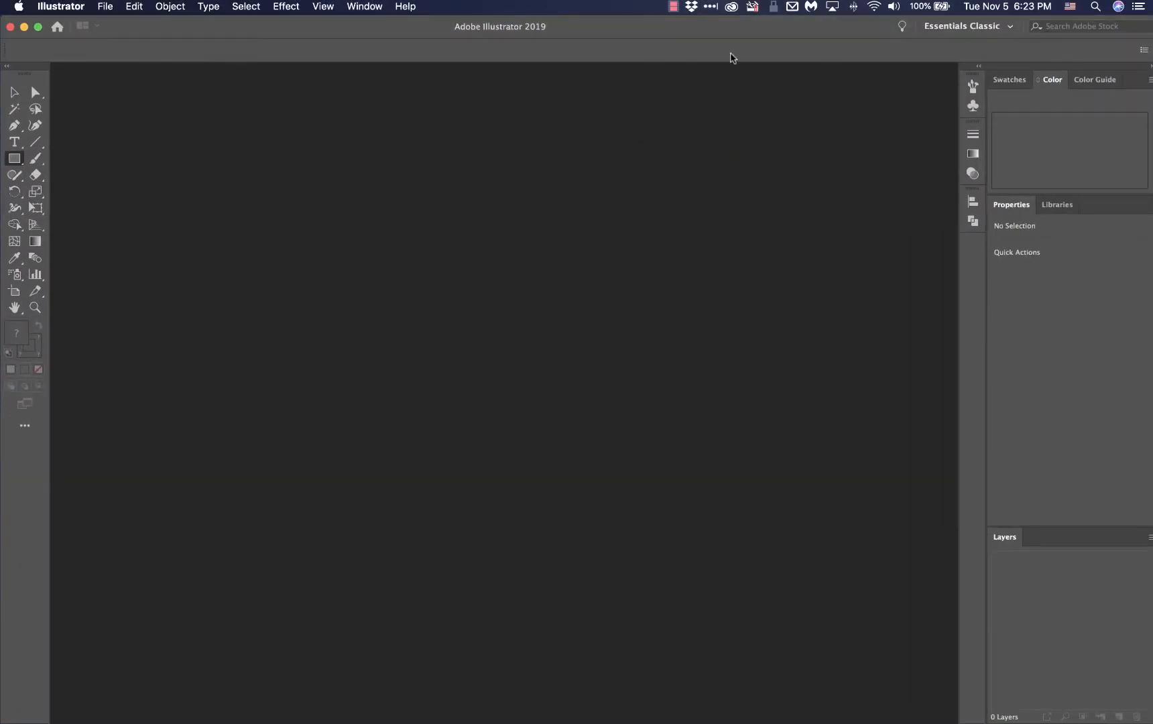
pyautogui.click(973, 30)
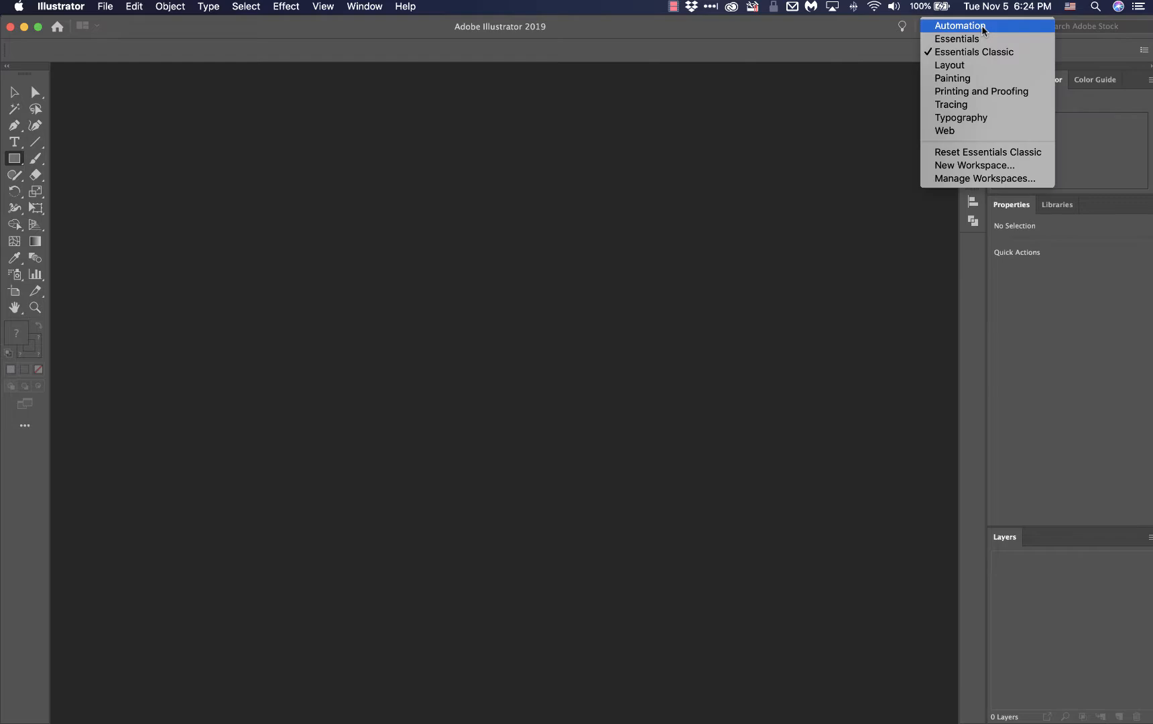
pyautogui.click(977, 37)
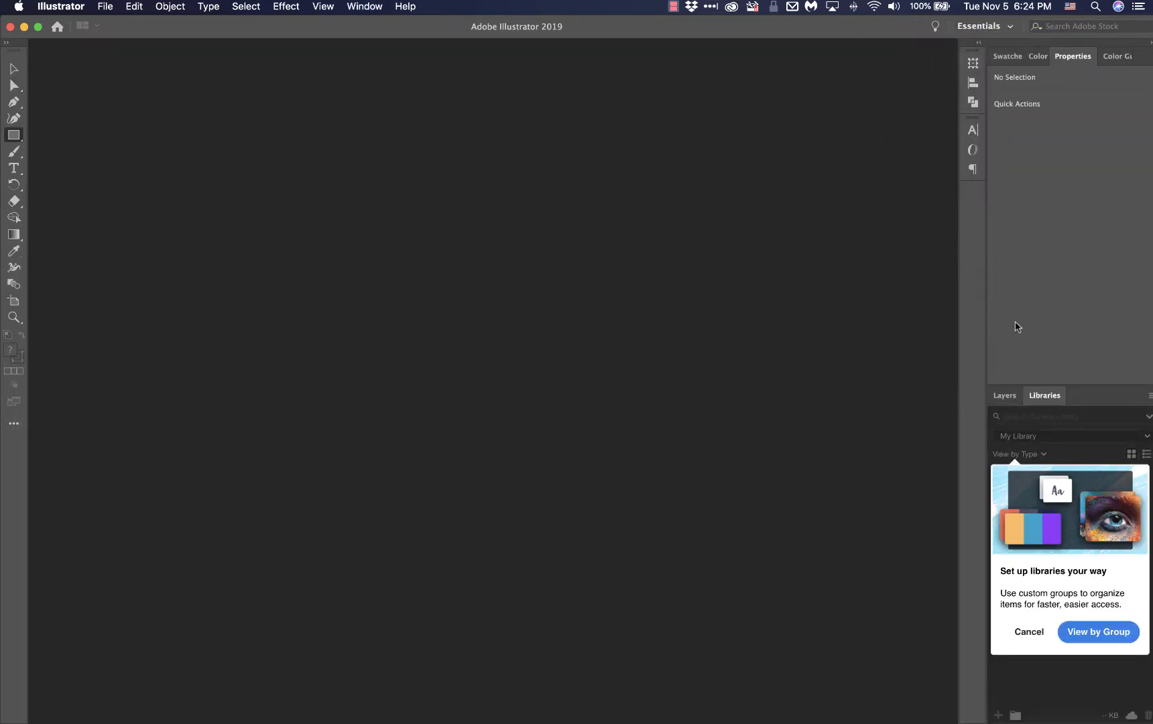
pyautogui.click(984, 30)
pyautogui.click(984, 52)
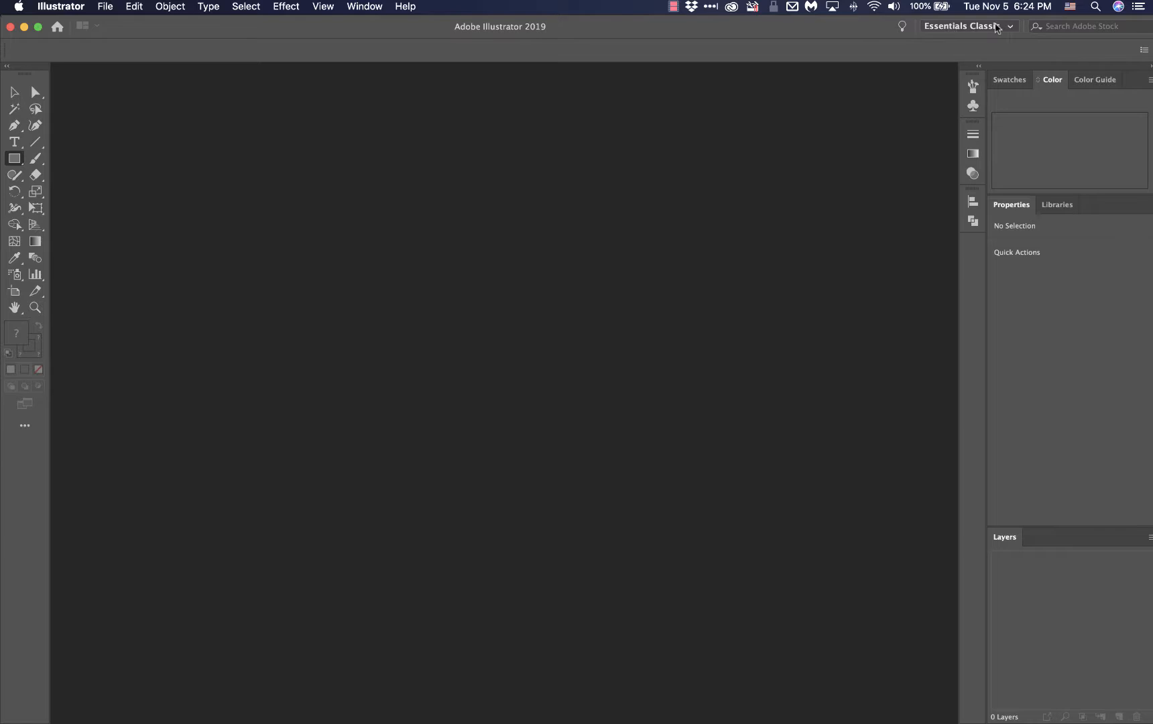
# Create a new one-artboard document in inches, 10 in wide by 8 in high, with landscape orientation
pyautogui.click(105, 8)
pyautogui.click(110, 24)
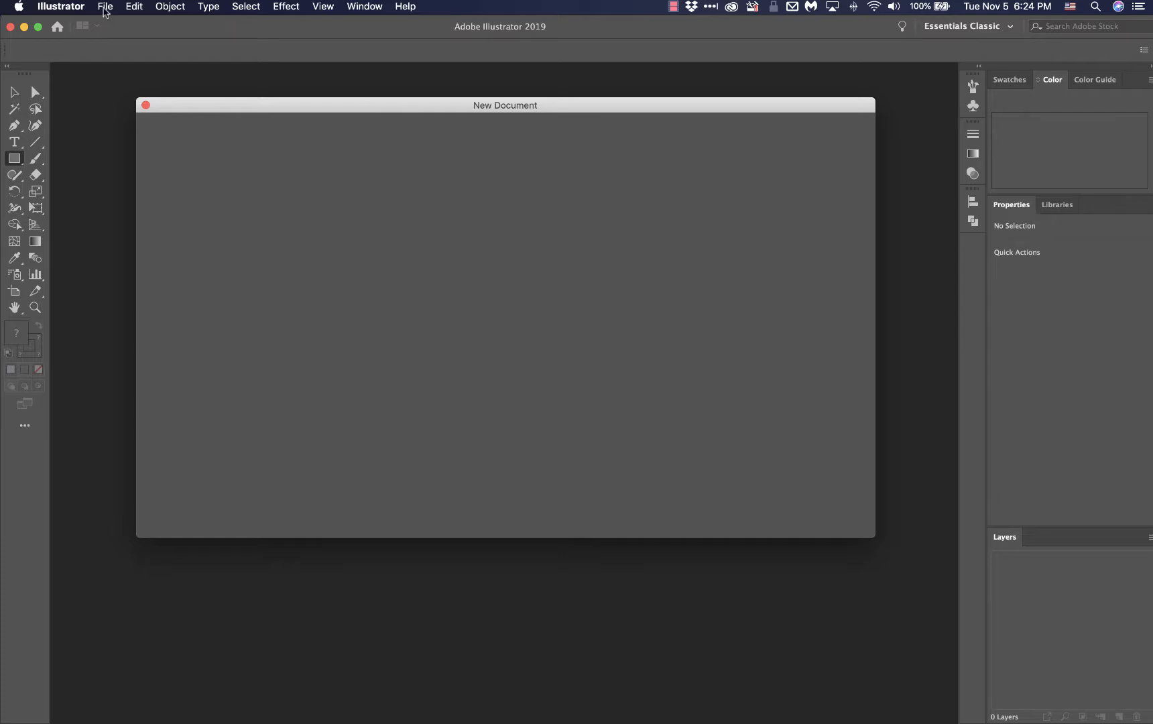
pyautogui.click(105, 8)
pyautogui.click(455, 107)
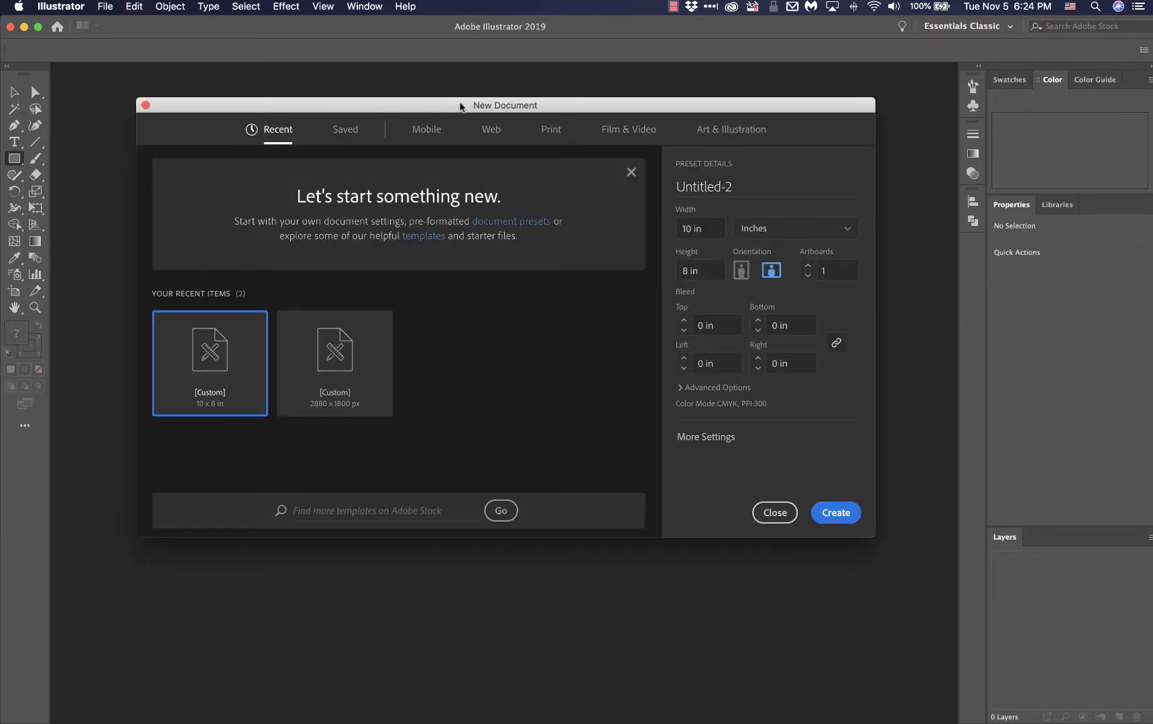
pyautogui.click(629, 172)
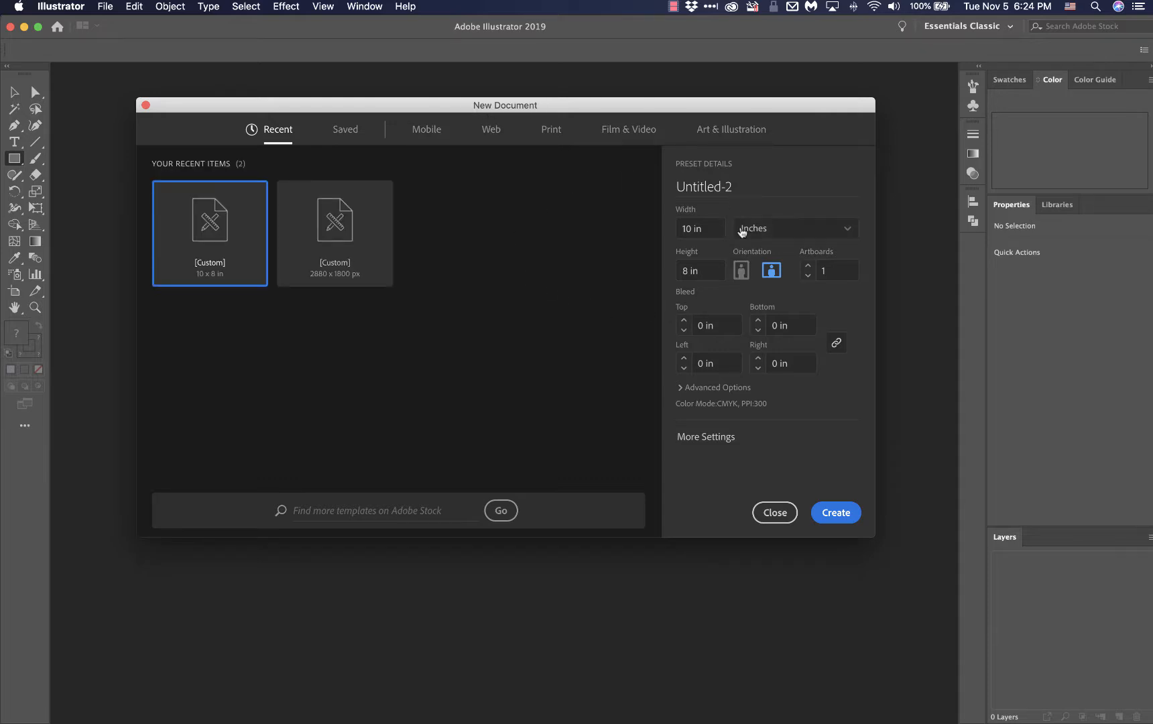
pyautogui.click(778, 231)
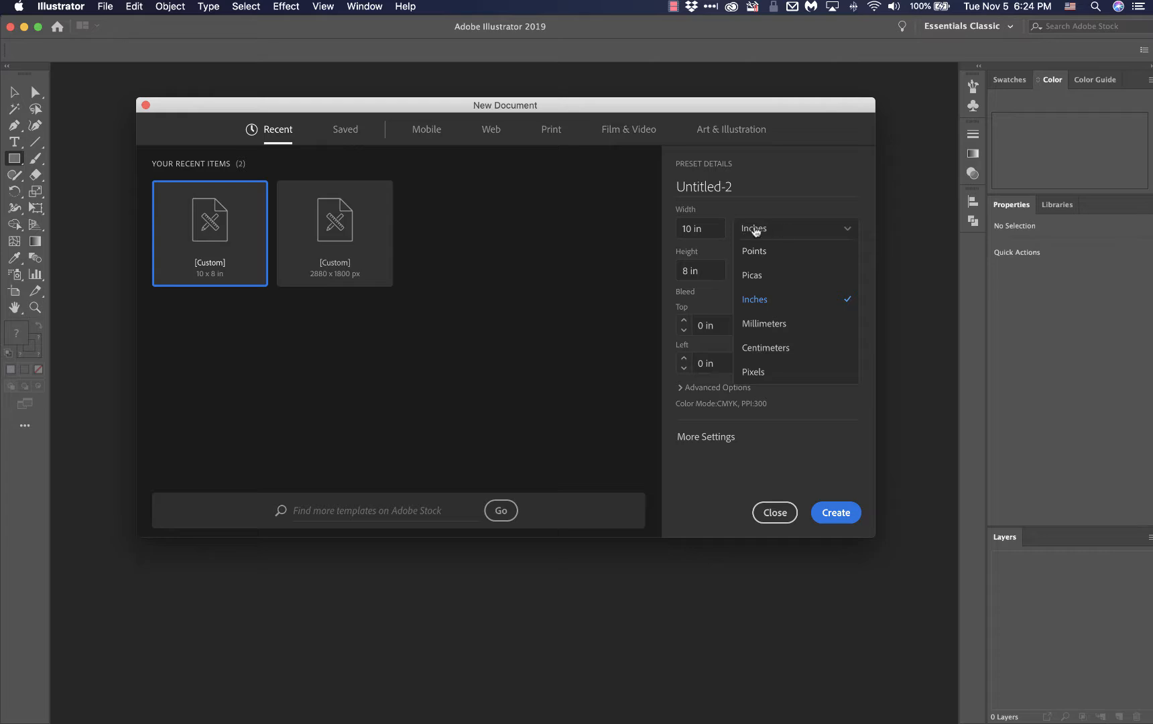
pyautogui.click(762, 303)
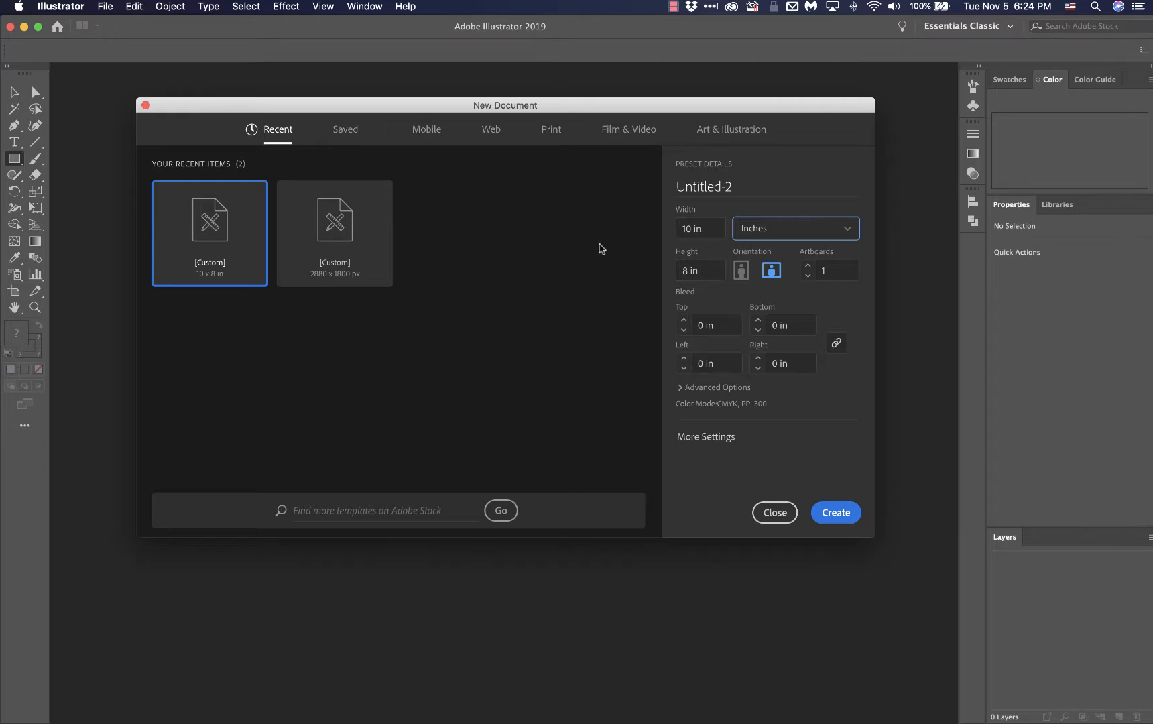
pyautogui.click(740, 271)
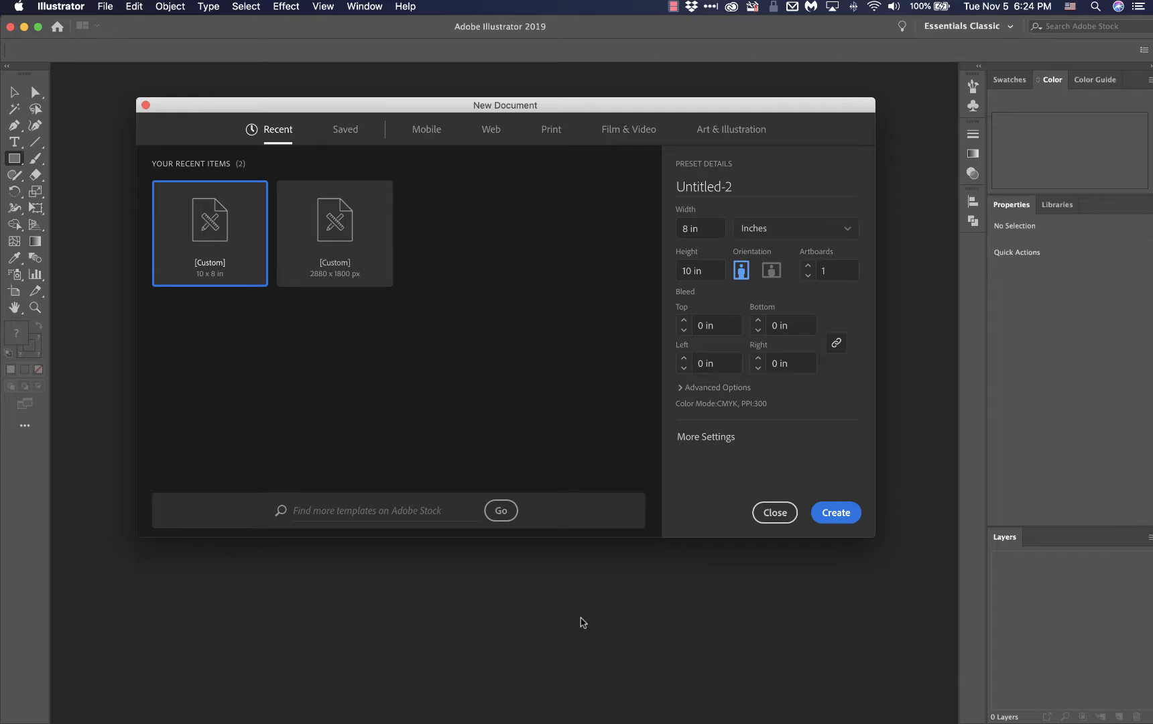
pyautogui.click(771, 271)
pyautogui.click(741, 270)
pyautogui.click(768, 274)
pyautogui.click(832, 512)
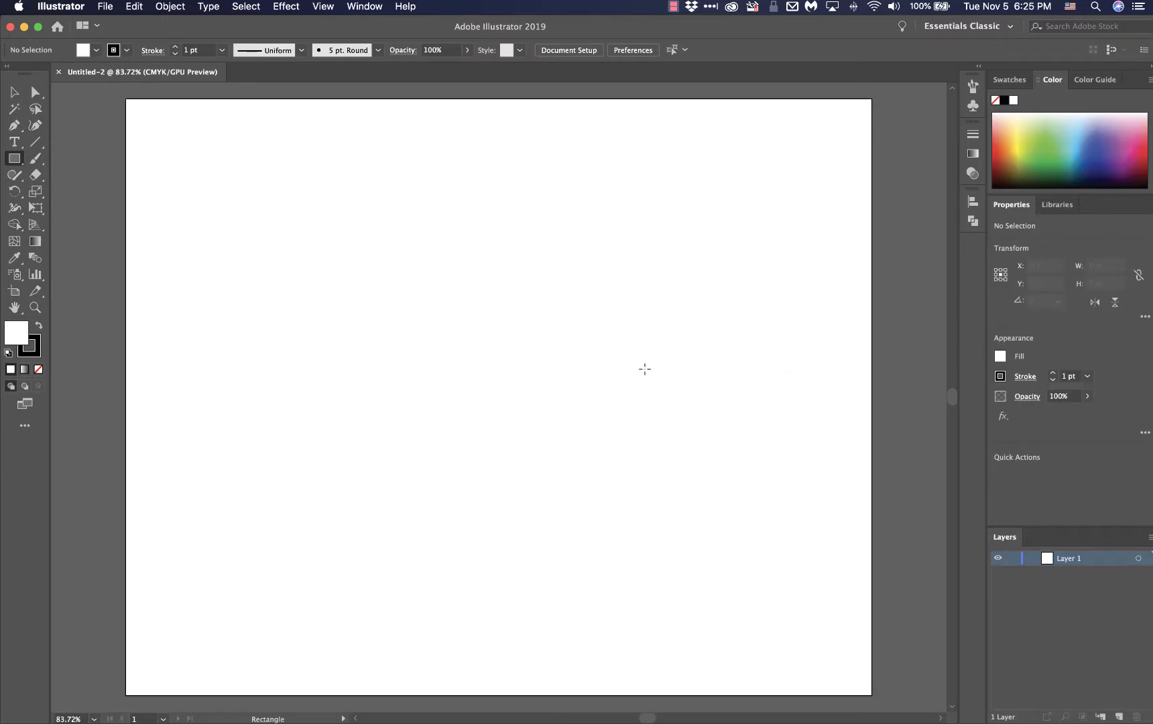
# Draw a rectangle about 10.35 by 8.33 in that covers the whole artboard and slightly overlaps its edges
pyautogui.press('super+minus')
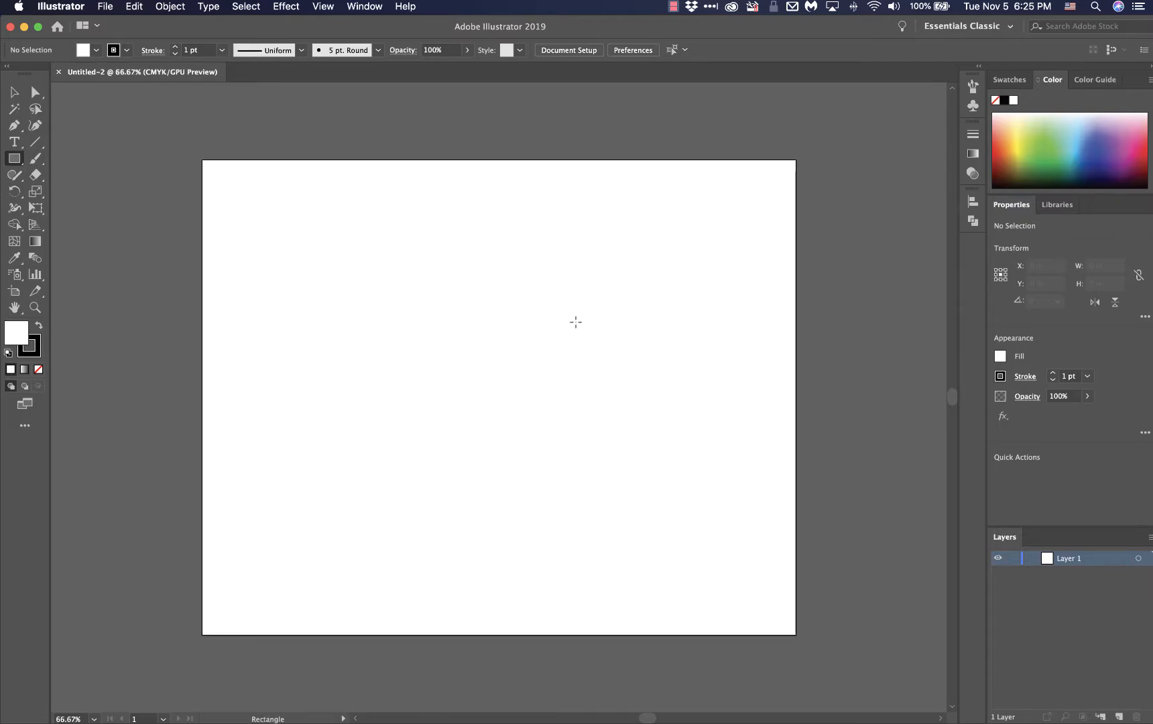
pyautogui.hotkey('ctrl', 'Up')
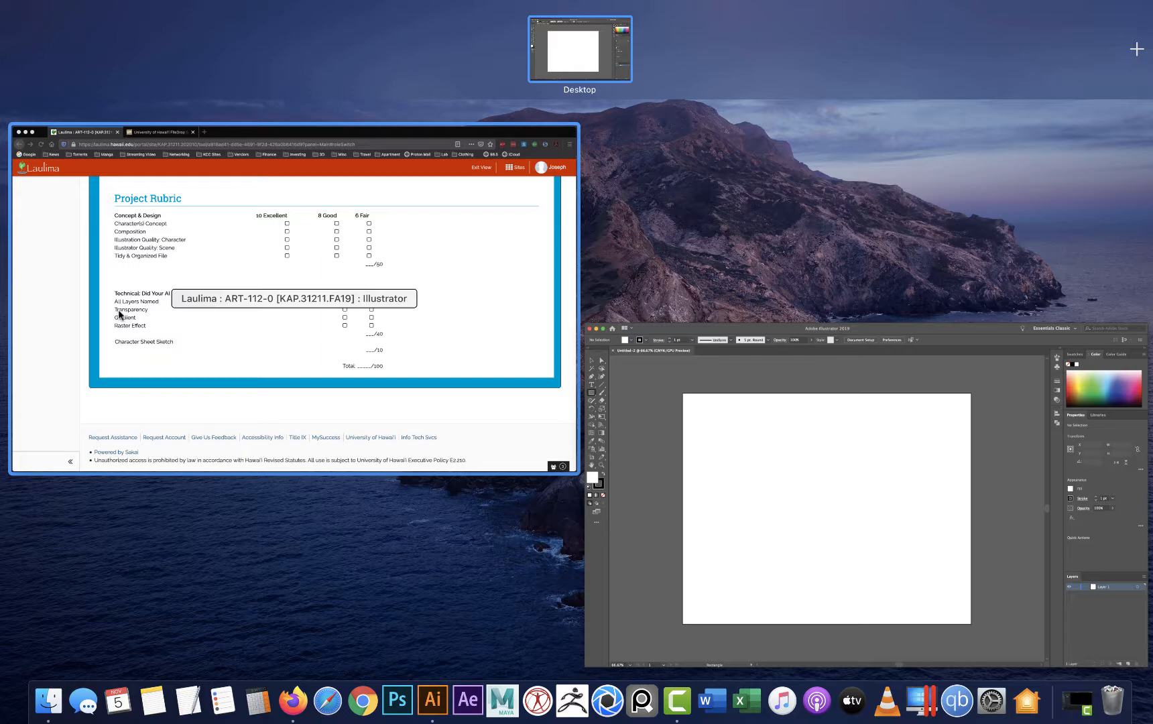
pyautogui.click(637, 457)
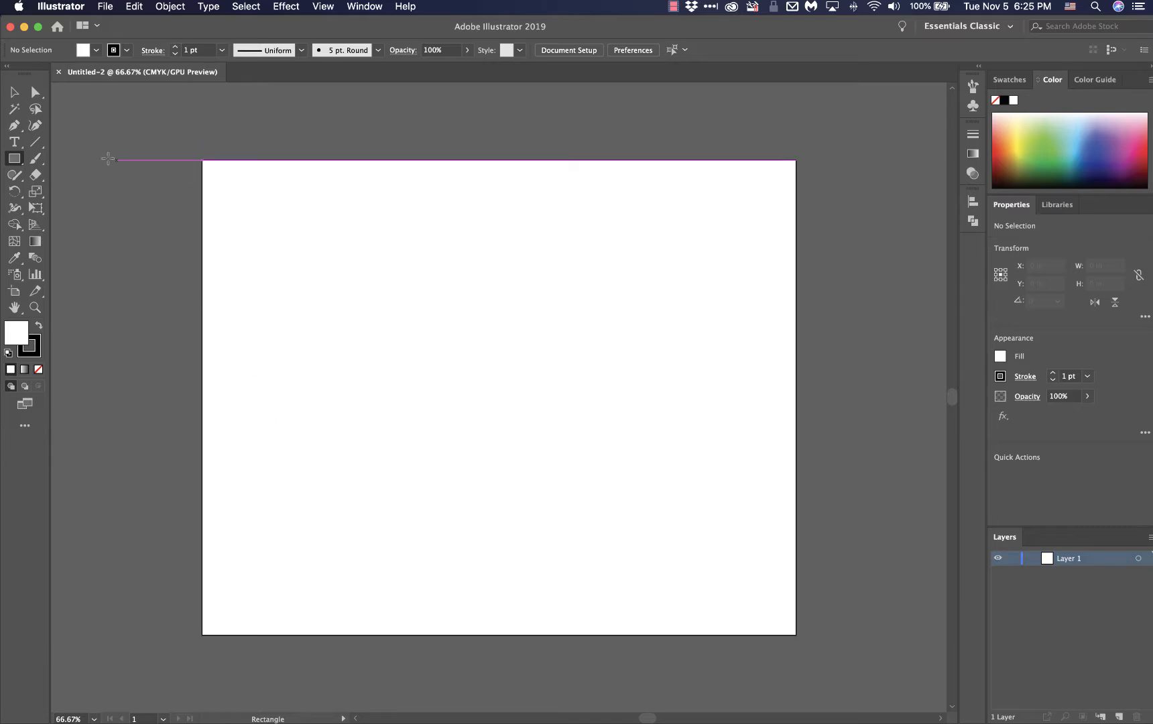
pyautogui.click(13, 162)
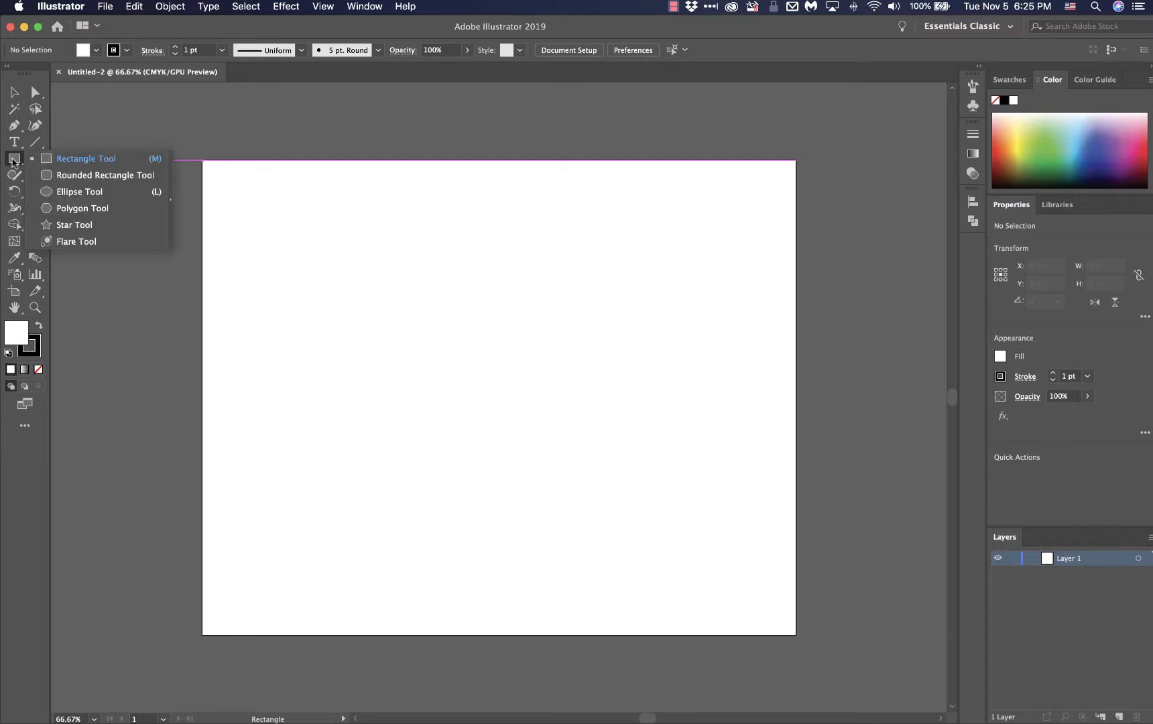
pyautogui.click(84, 158)
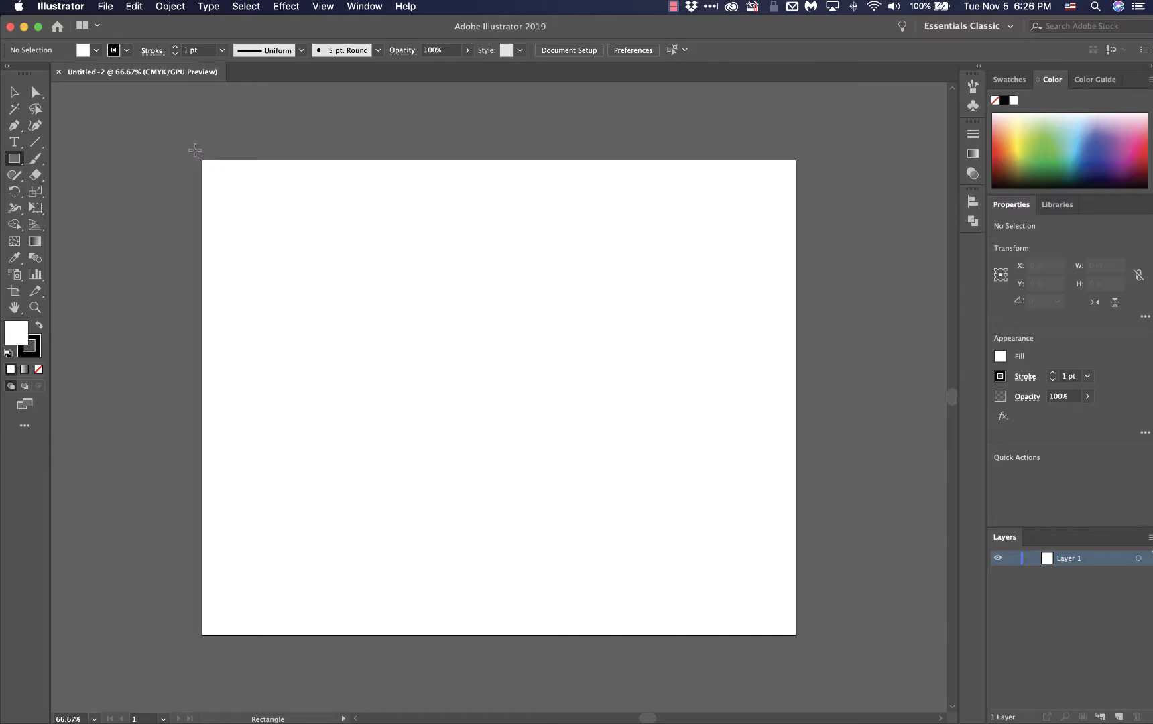
pyautogui.moveTo(195, 151); pyautogui.dragTo(810, 644)
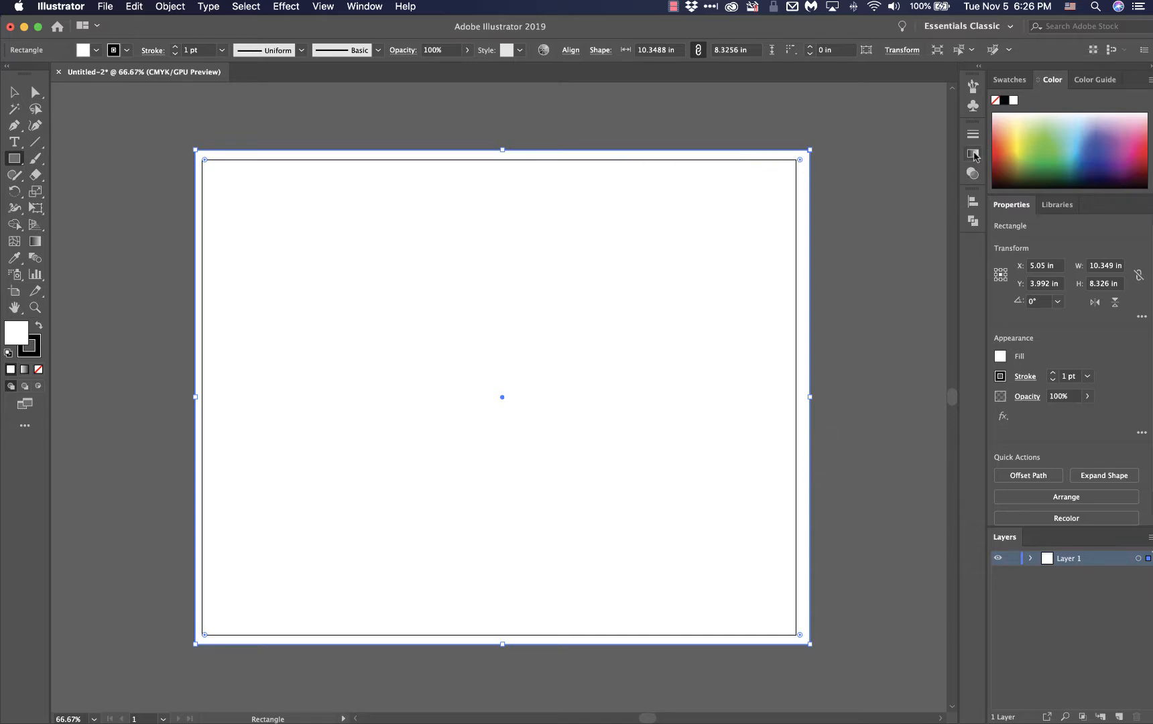
# Fill the background rectangle with a linear white-to-black gradient
pyautogui.click(973, 154)
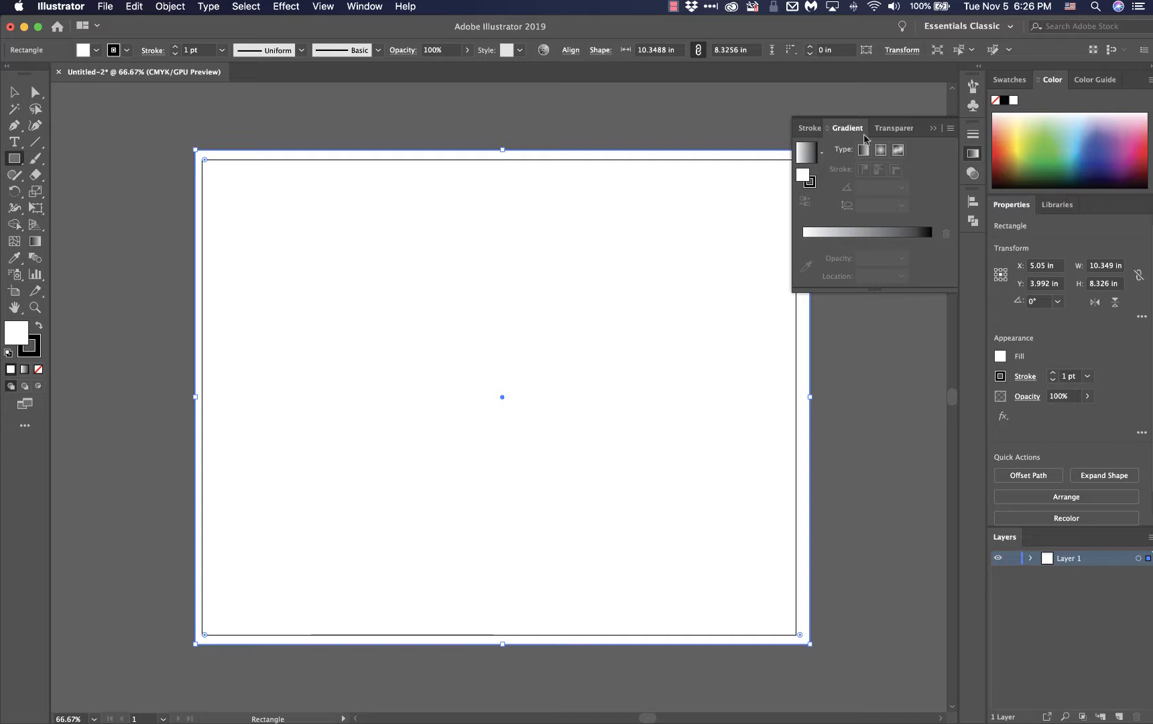
pyautogui.click(373, 10)
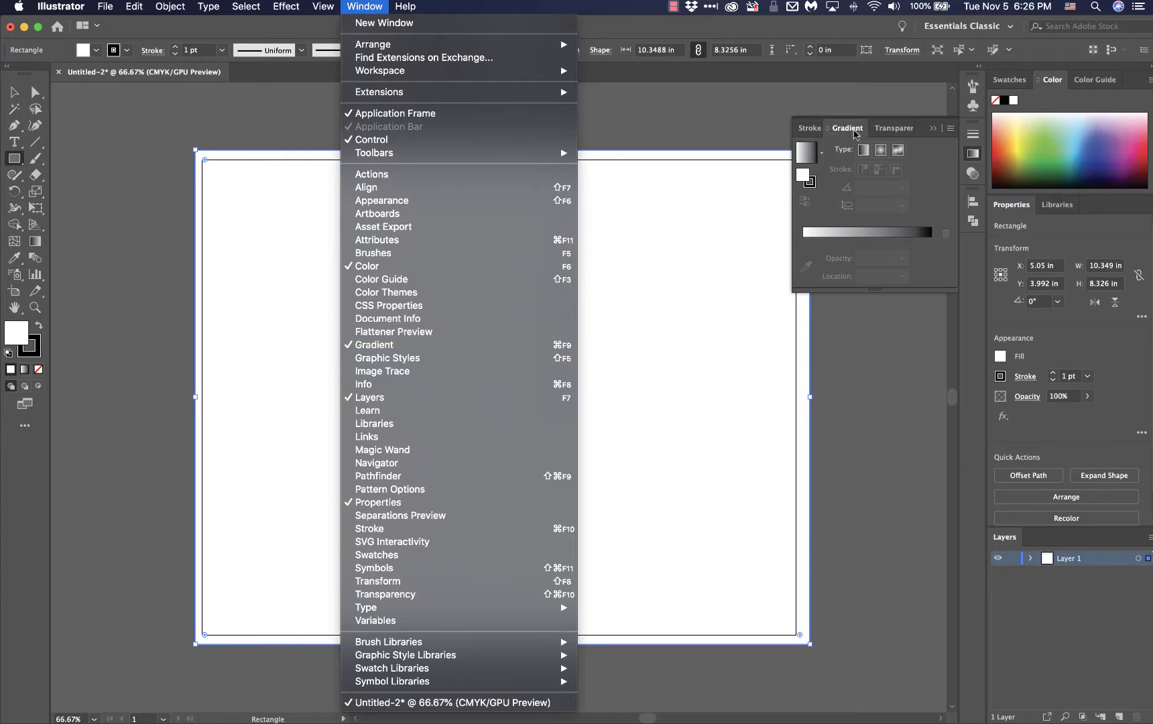
pyautogui.click(848, 130)
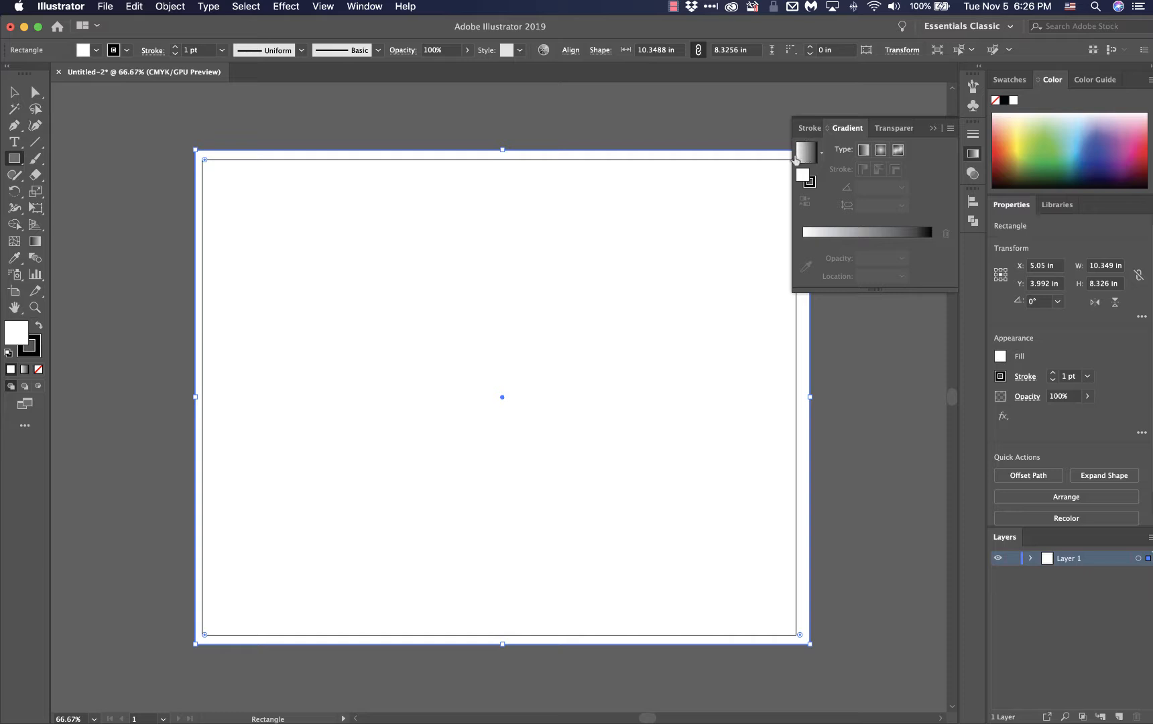
pyautogui.click(811, 154)
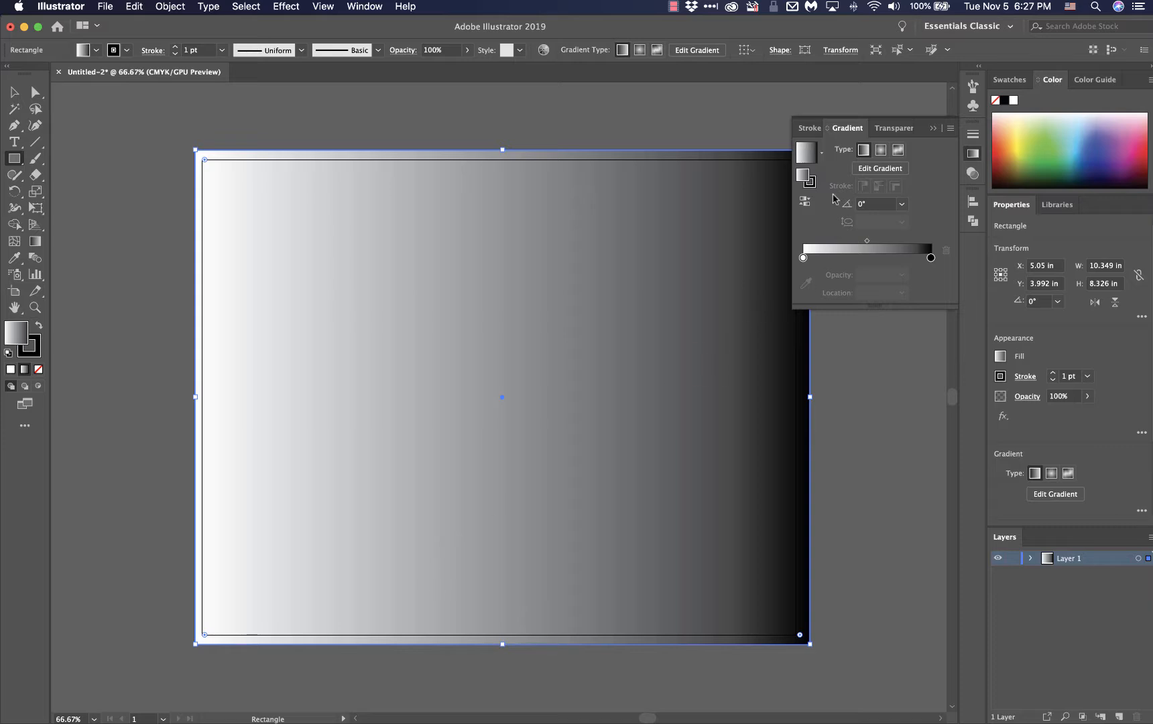
# Set the background gradient's angle to 90°, then to -90° so it runs from white at the top to black
pyautogui.click(902, 205)
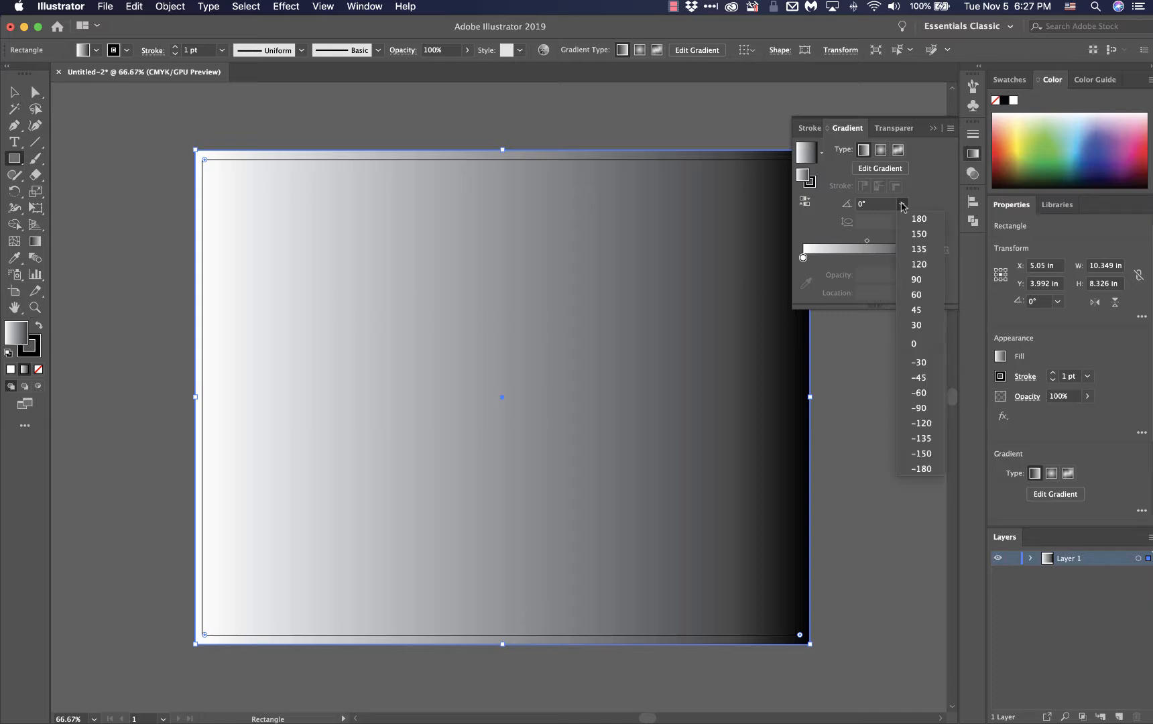
pyautogui.click(914, 279)
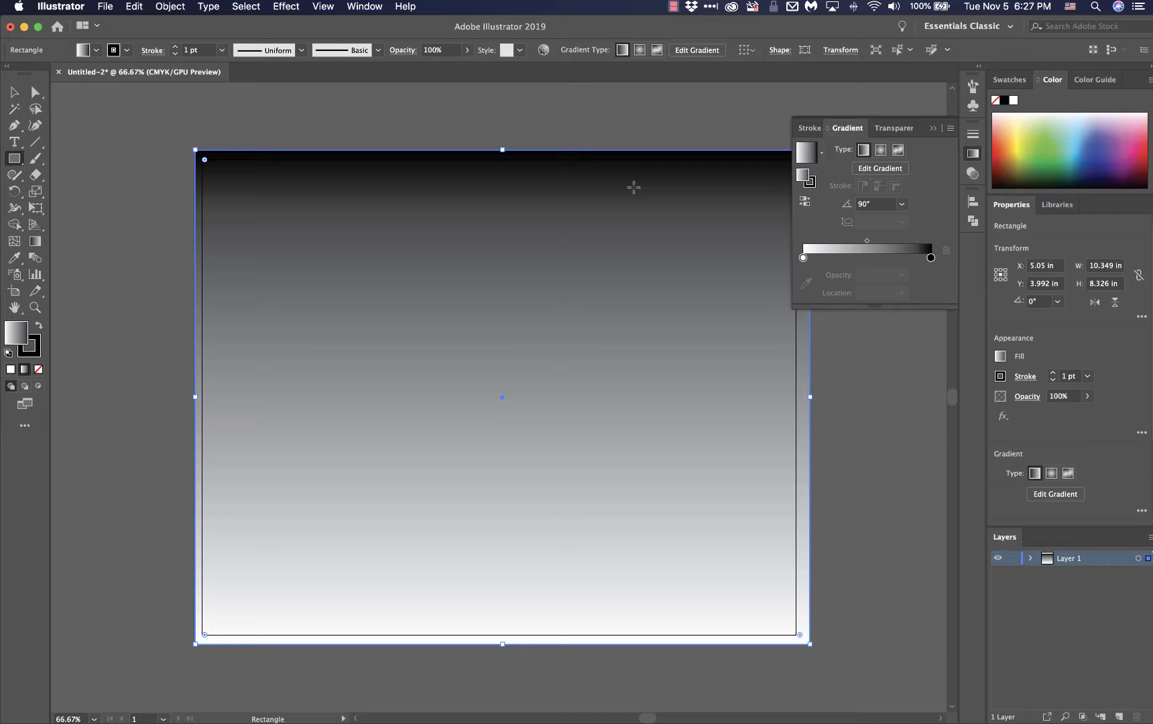
pyautogui.click(902, 206)
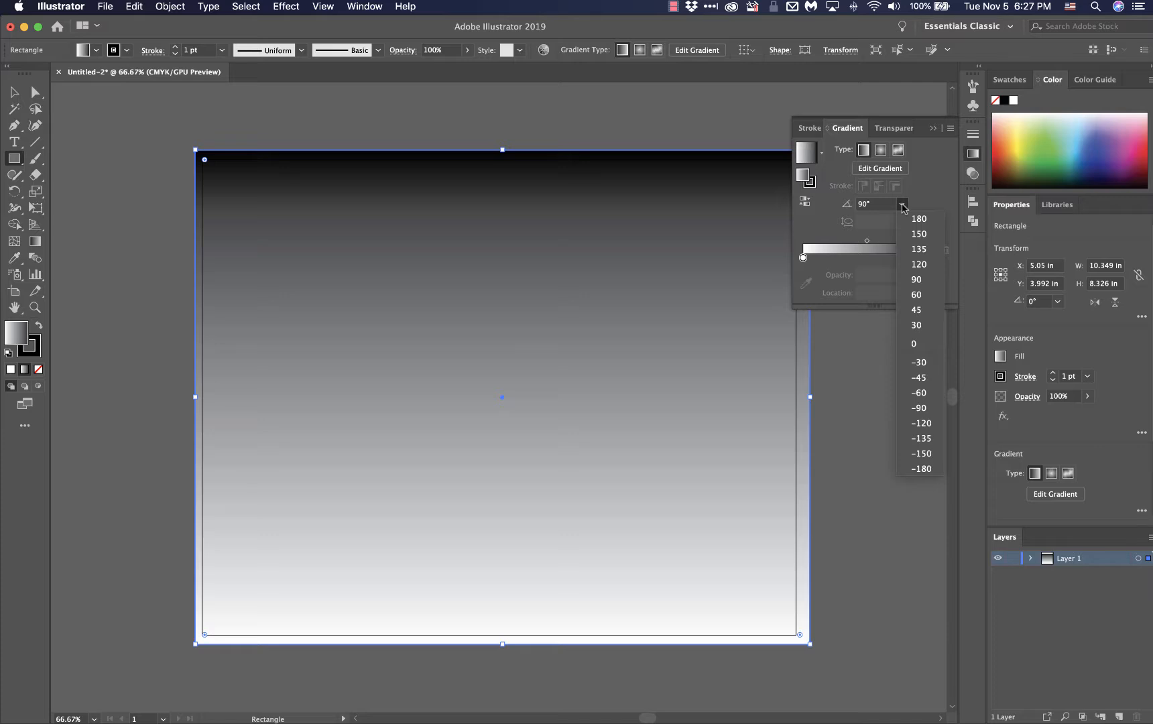
pyautogui.click(910, 409)
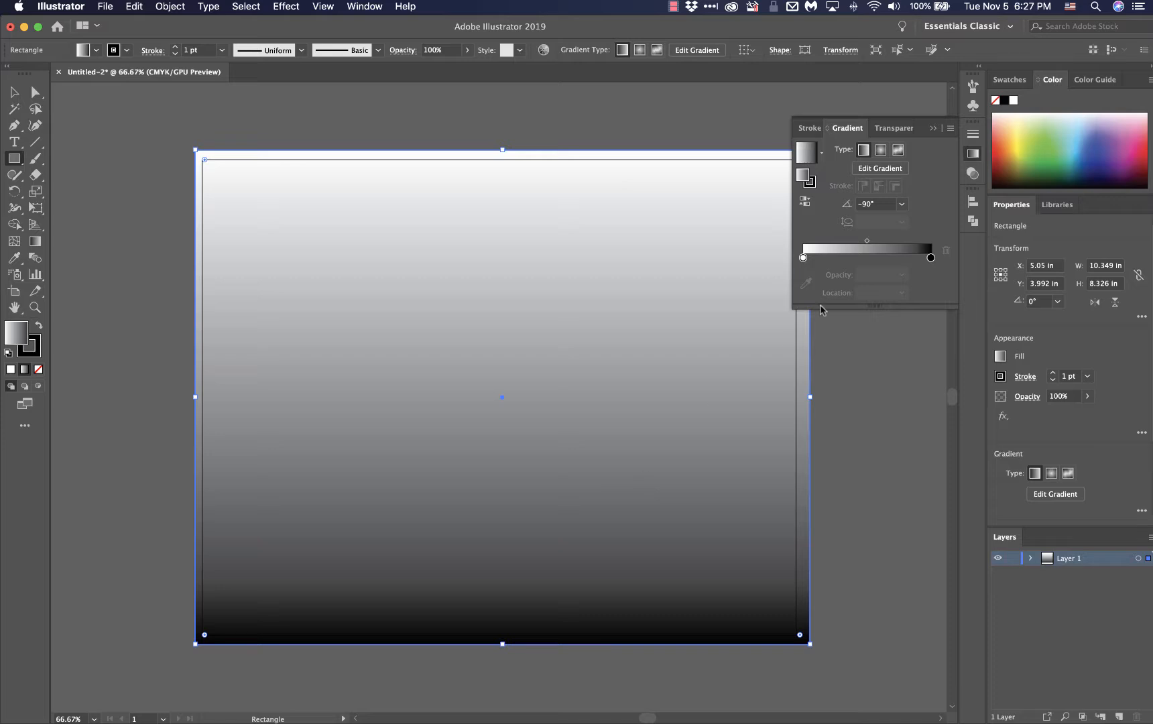
# Recolor the background gradient's white stop to a light blue of C 19, M 0, Y 0, K 0, starting from the cyan swatch
pyautogui.click(803, 258)
pyautogui.doubleClick(803, 258)
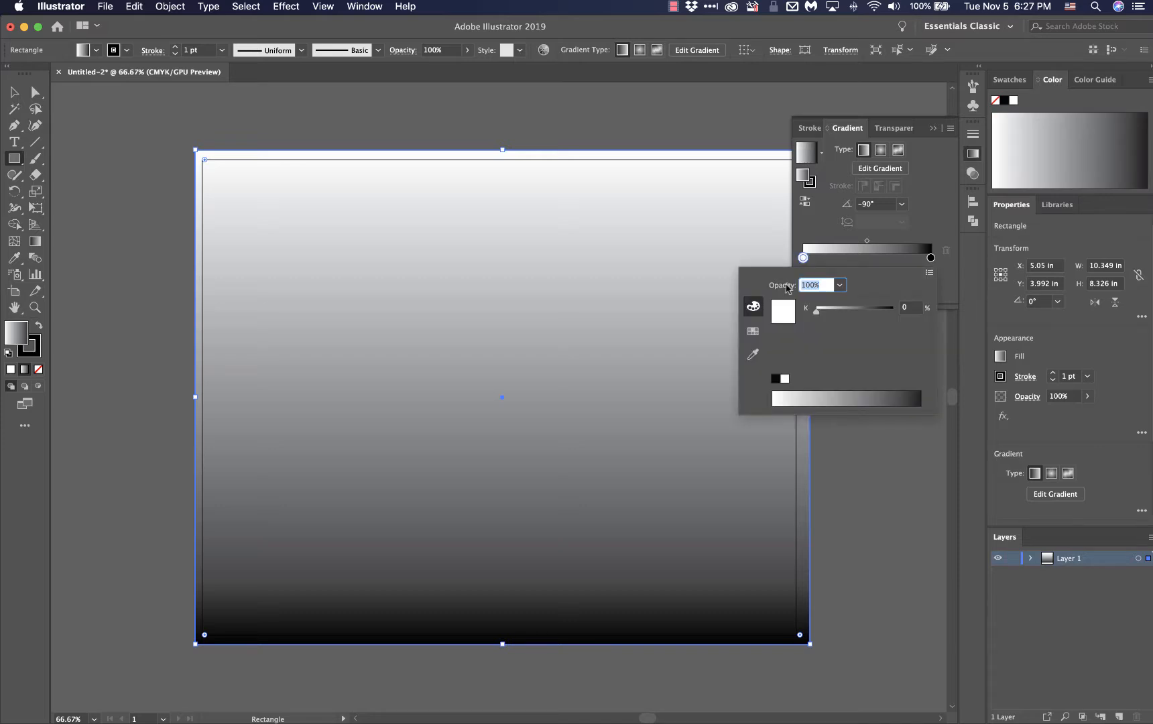
pyautogui.click(756, 331)
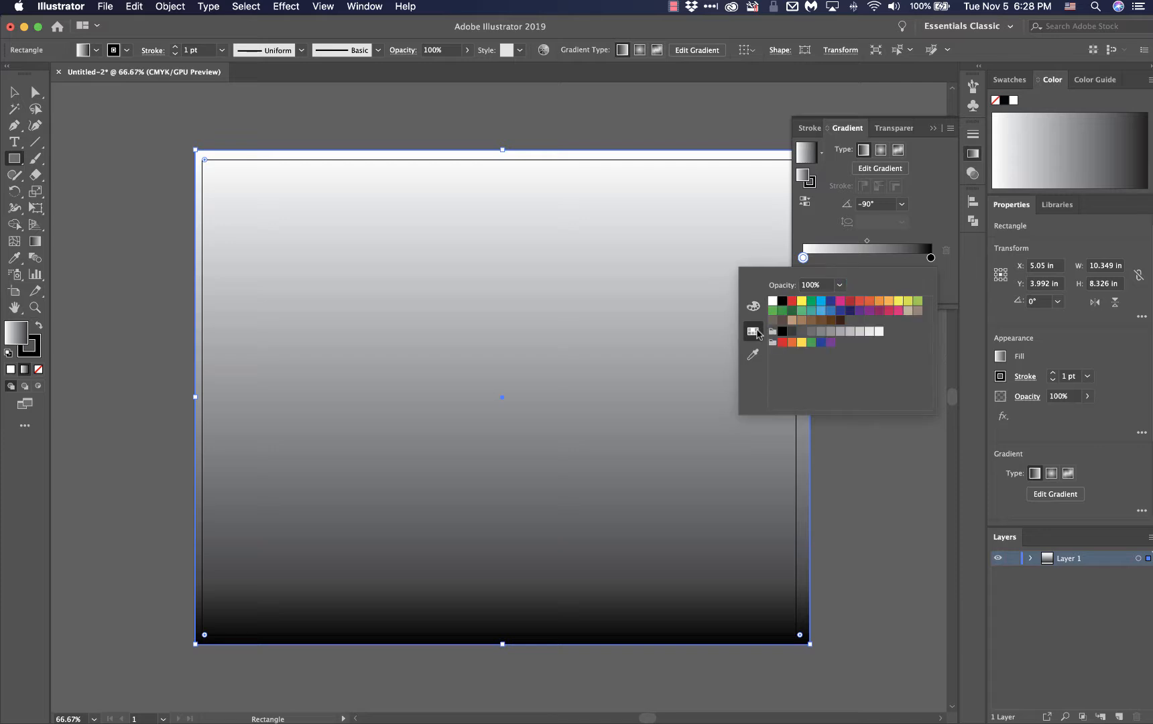
pyautogui.click(754, 307)
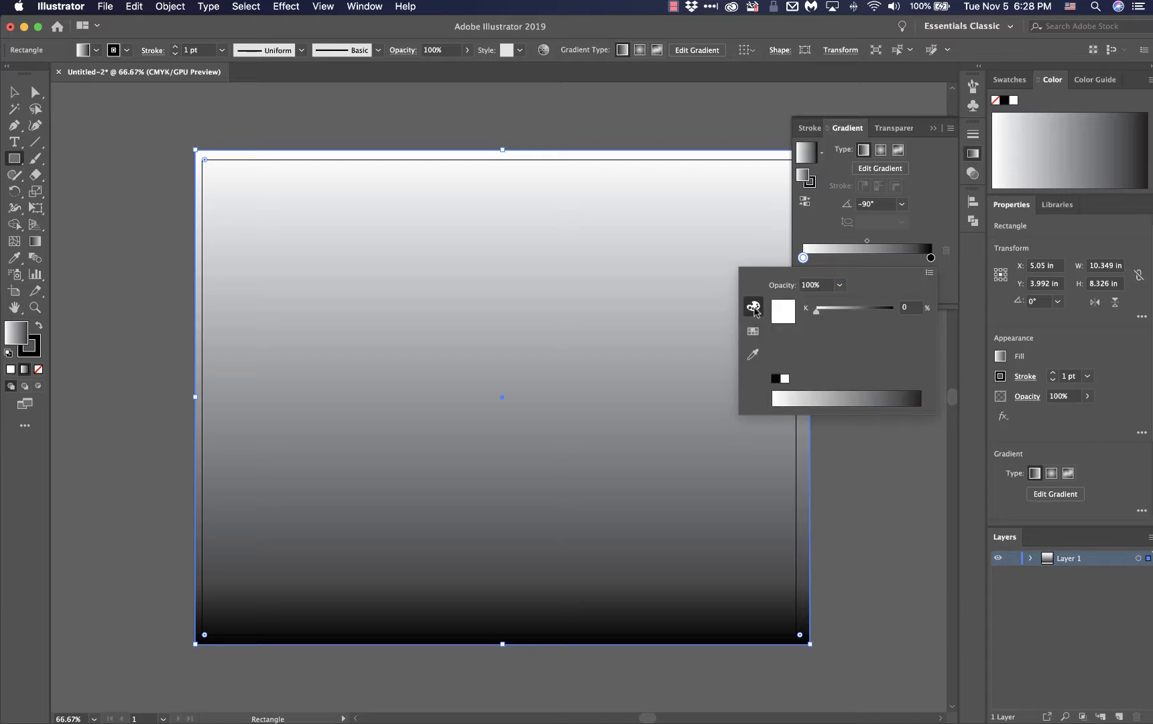
pyautogui.click(754, 331)
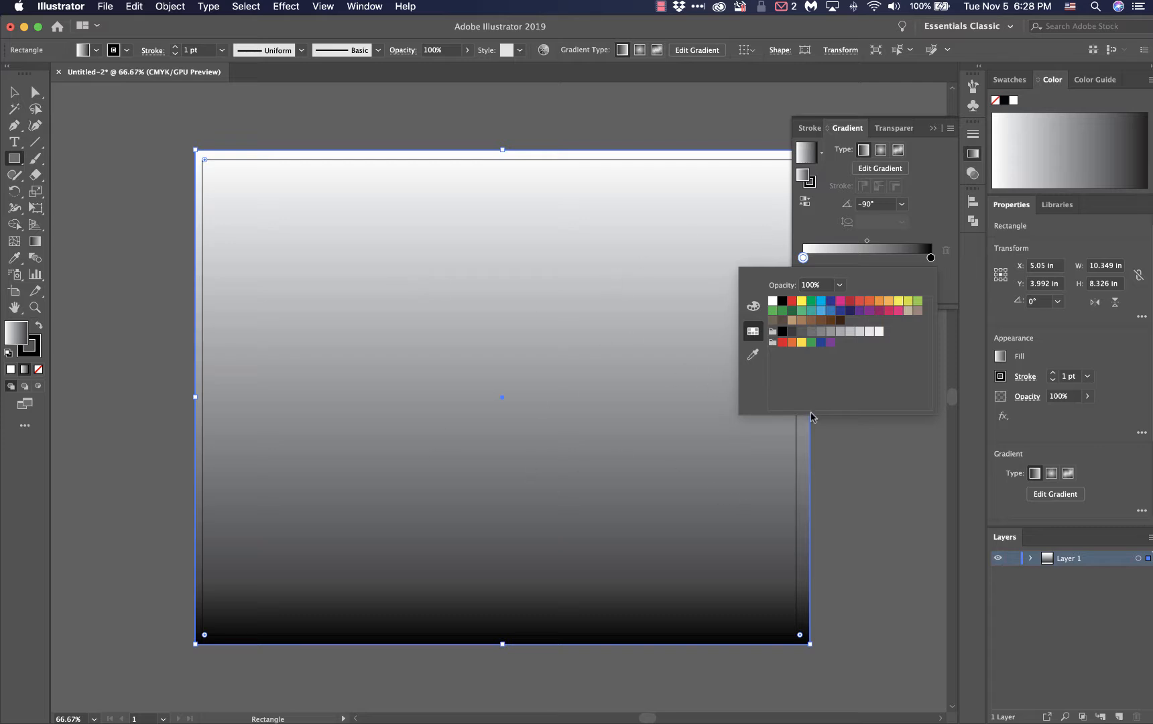
pyautogui.click(831, 303)
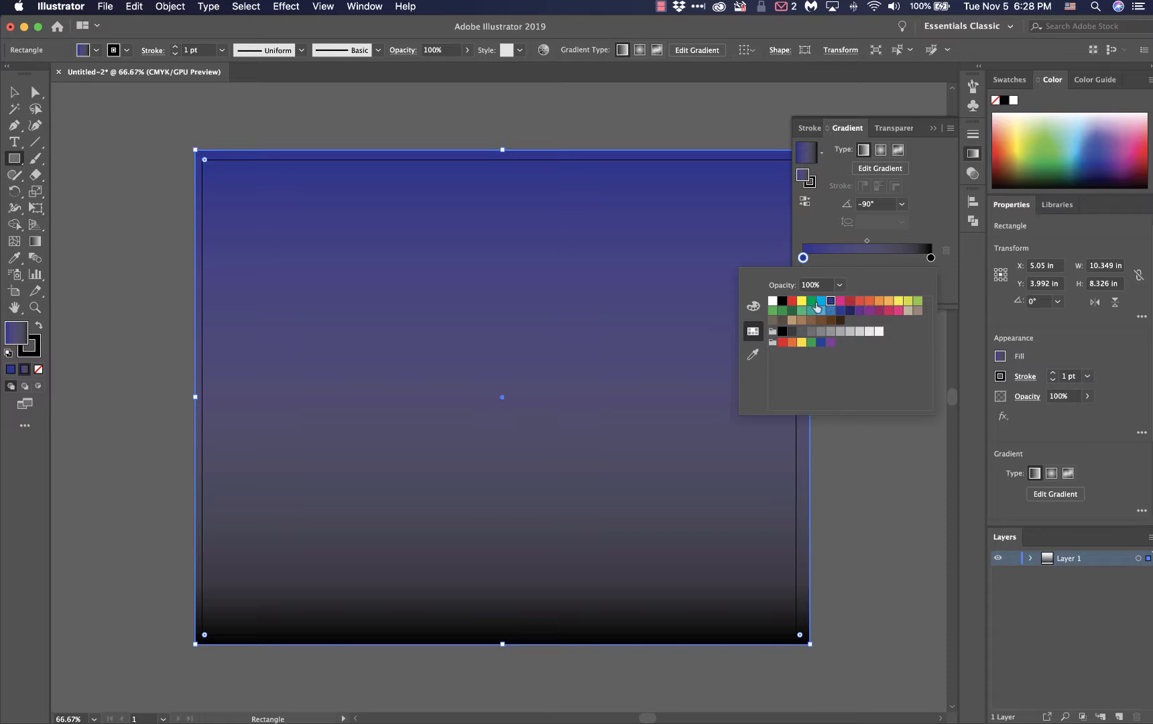
pyautogui.click(820, 301)
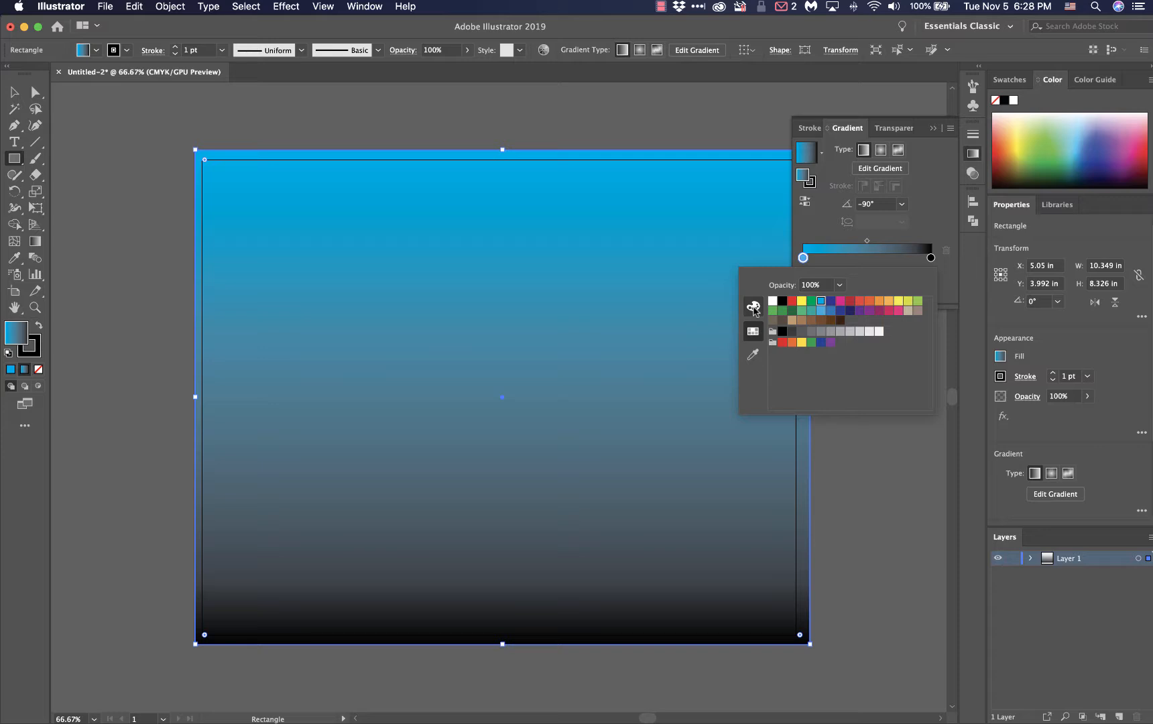
pyautogui.click(754, 308)
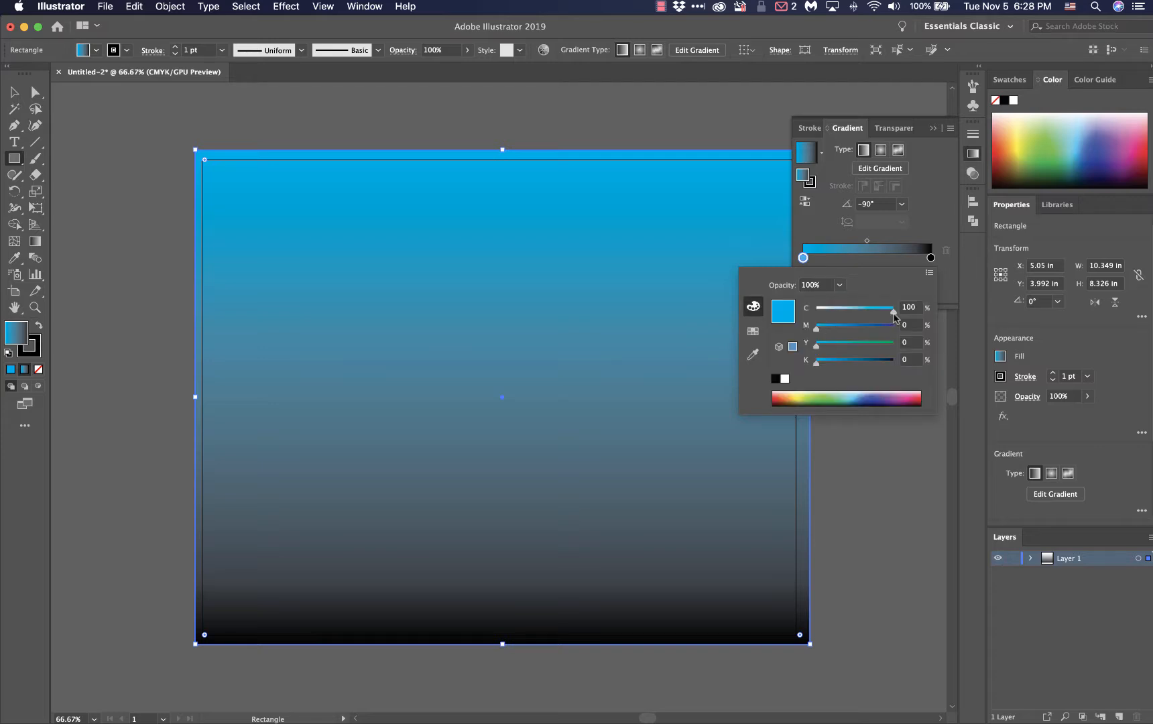
pyautogui.moveTo(892, 314); pyautogui.dragTo(830, 319)
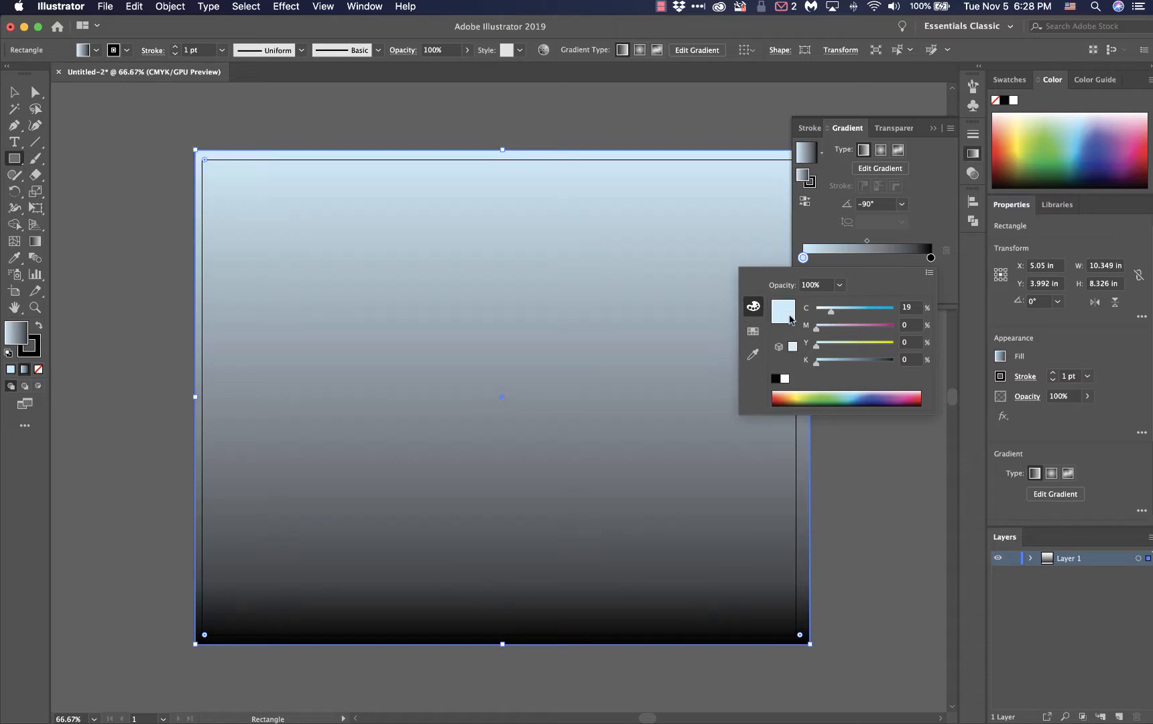
pyautogui.click(896, 231)
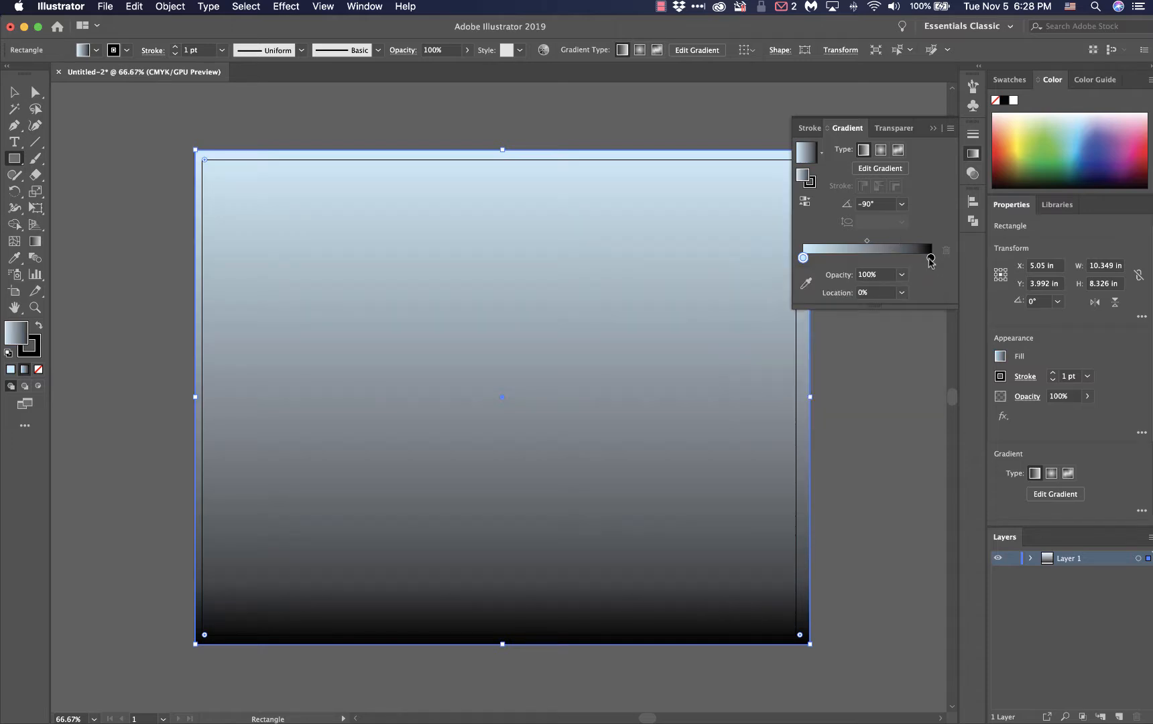
# Recolor the gradient's black stop to blue with C 100, M 66, Y 0, K 0 and move the gradient midpoint to about 70%
pyautogui.doubleClick(930, 258)
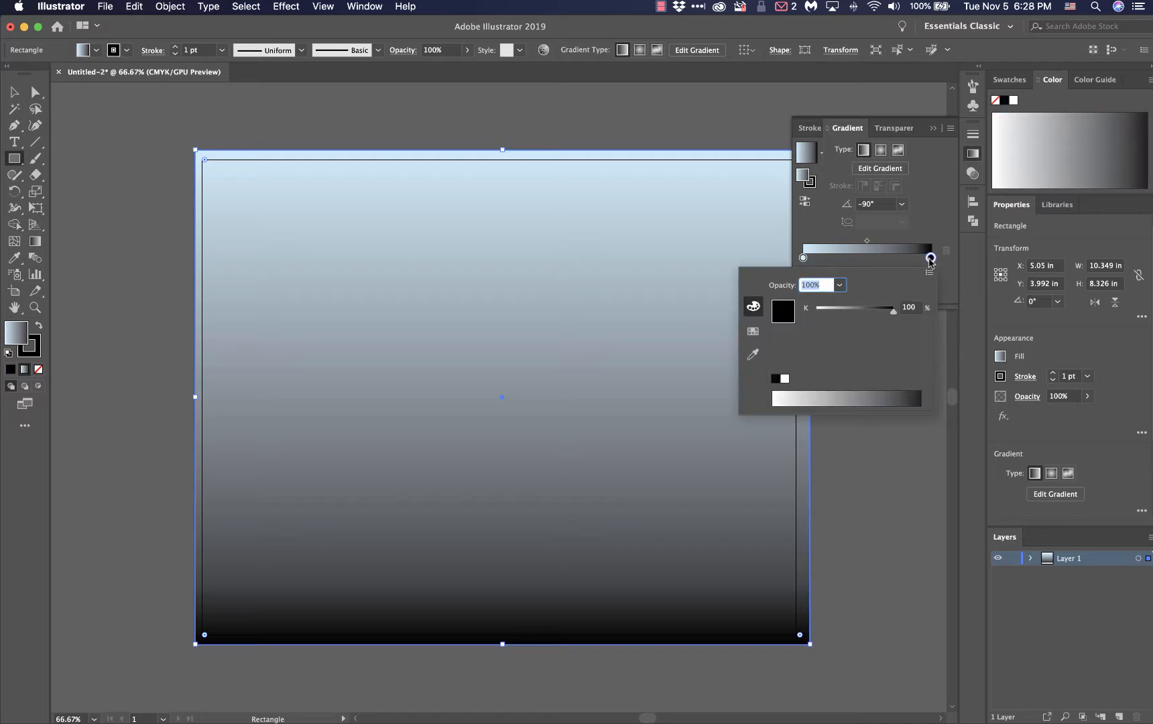
pyautogui.click(752, 331)
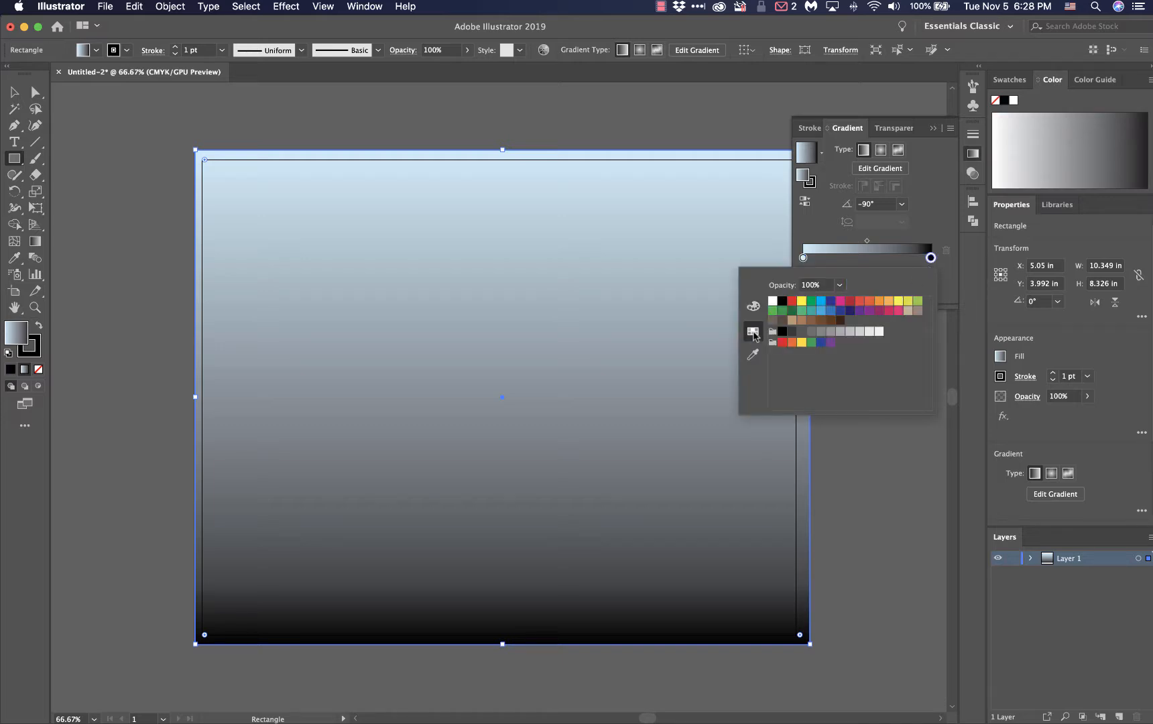
pyautogui.click(830, 301)
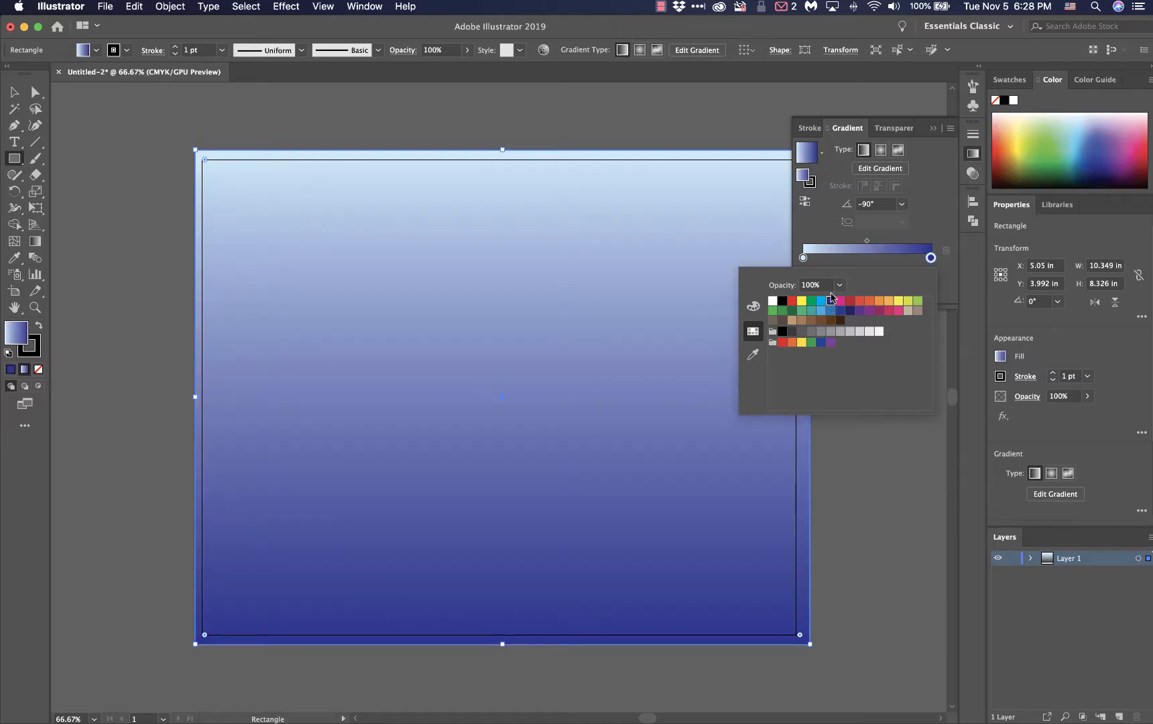
pyautogui.click(753, 307)
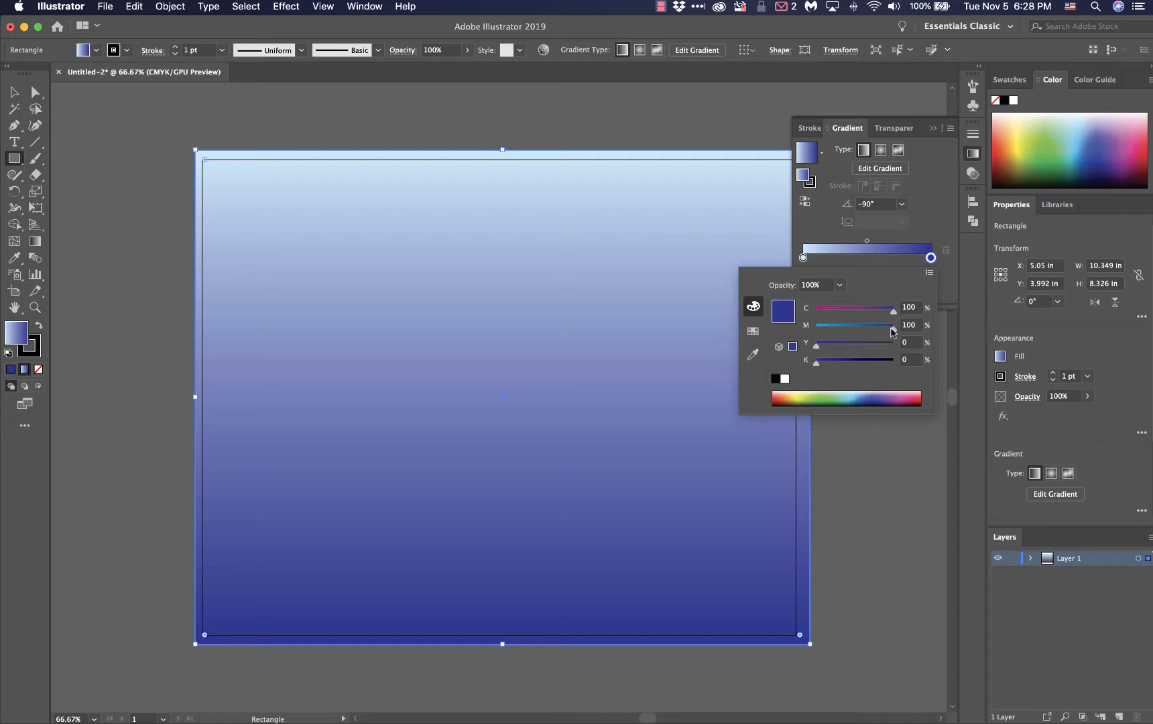
pyautogui.moveTo(892, 331); pyautogui.dragTo(867, 335)
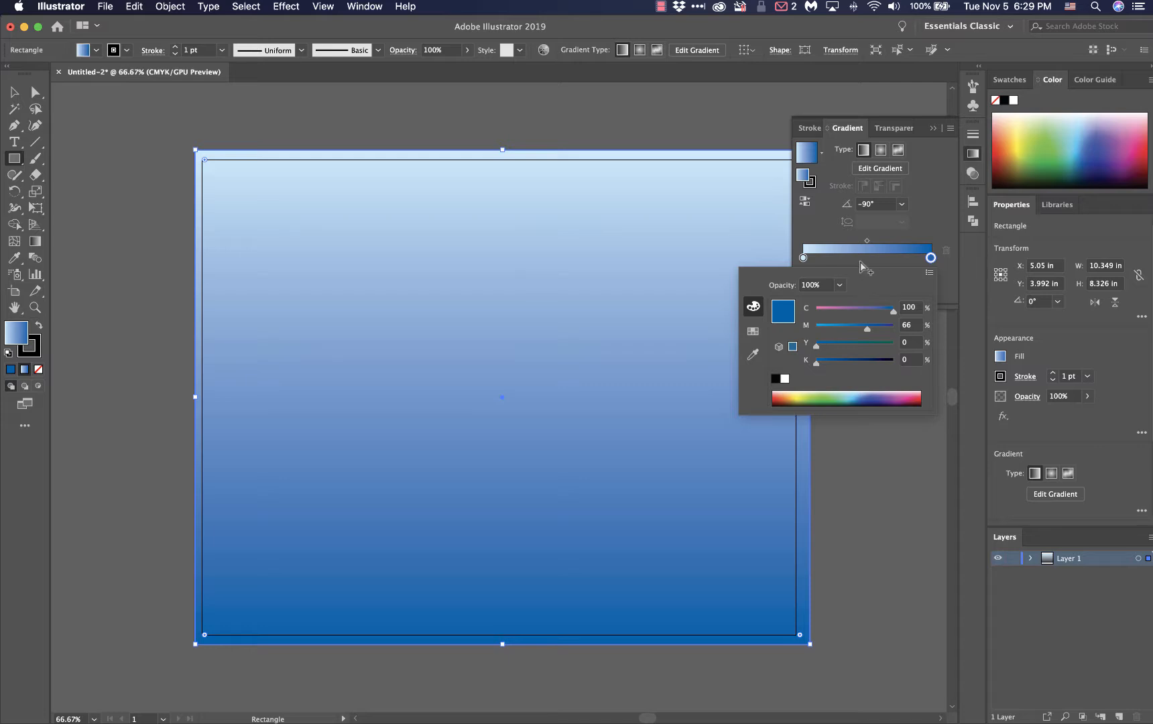
pyautogui.click(798, 232)
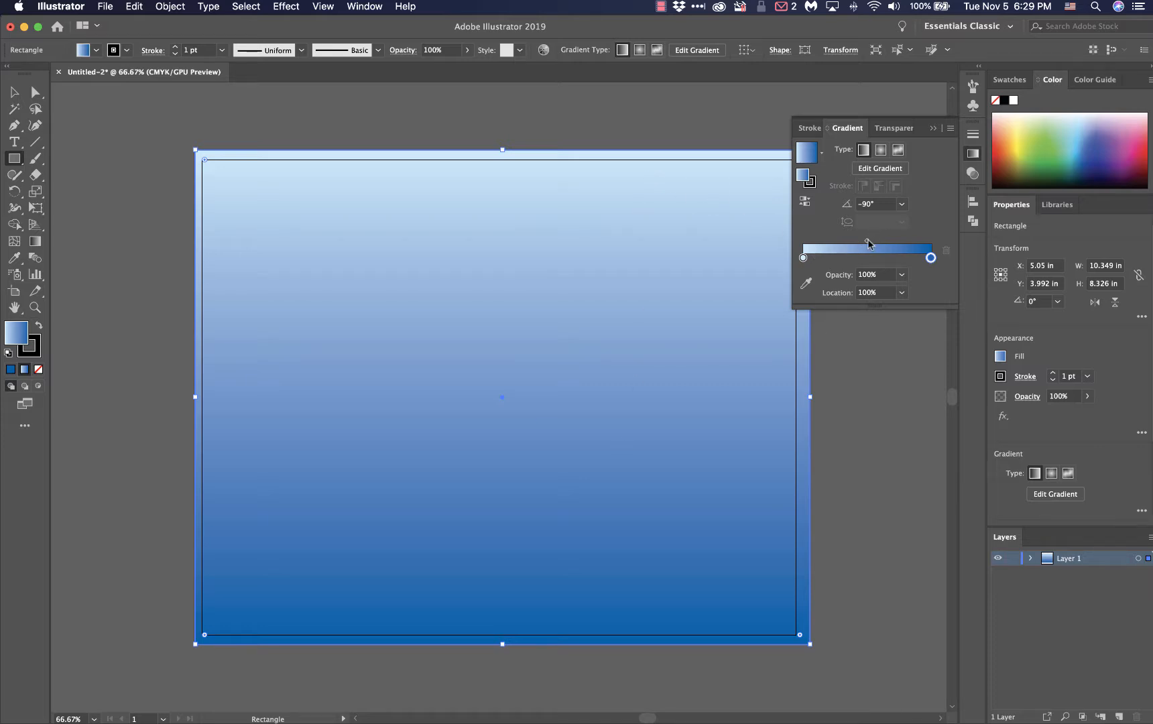
pyautogui.moveTo(868, 239); pyautogui.dragTo(892, 240)
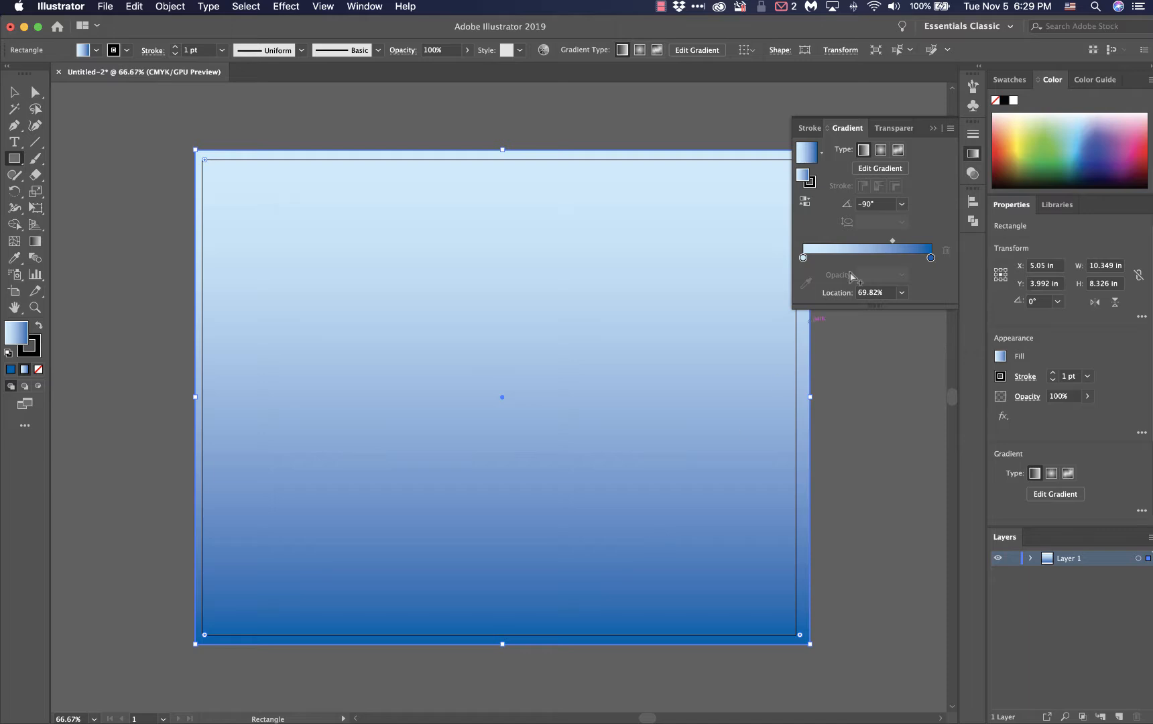
pyautogui.click(932, 131)
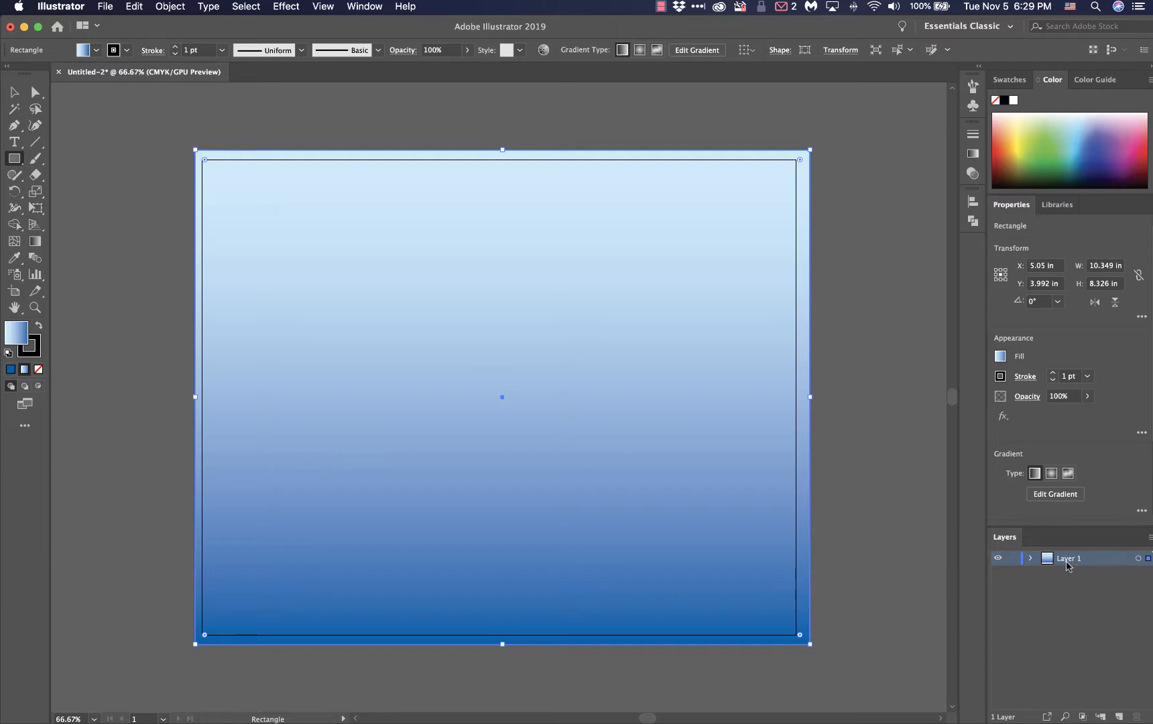
# Rename the background rectangle's layer, Layer 1, as Sky
pyautogui.doubleClick(1066, 561)
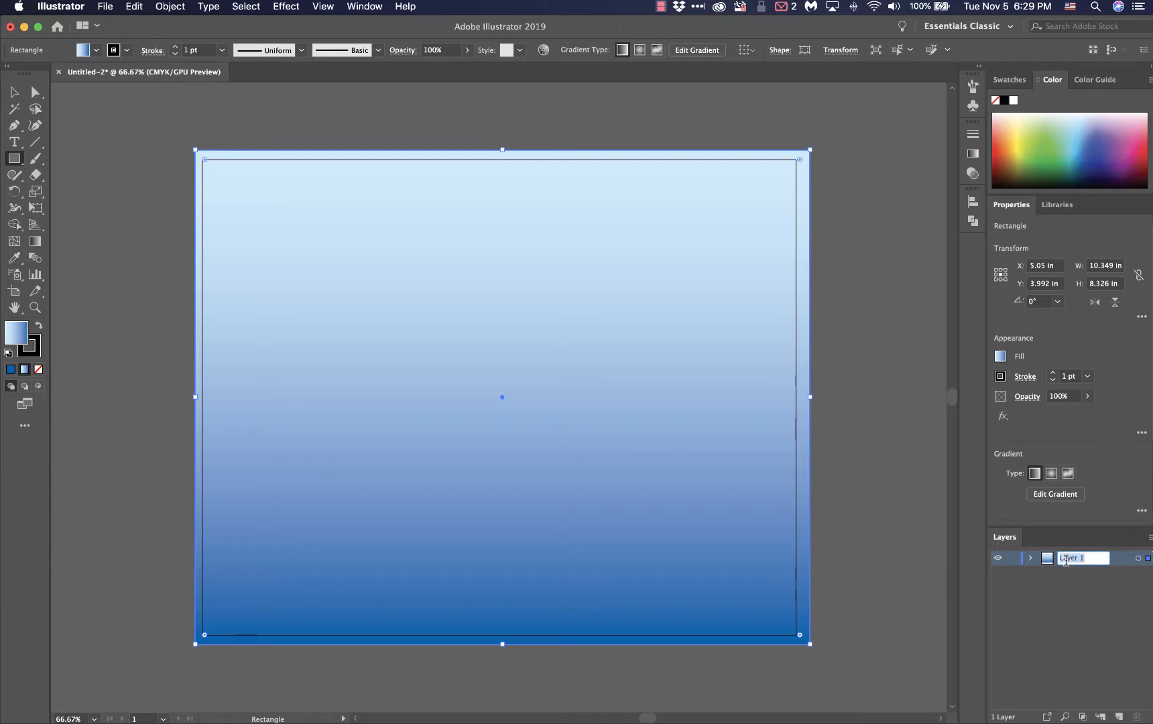
pyautogui.write('Sky')
pyautogui.press('Return')
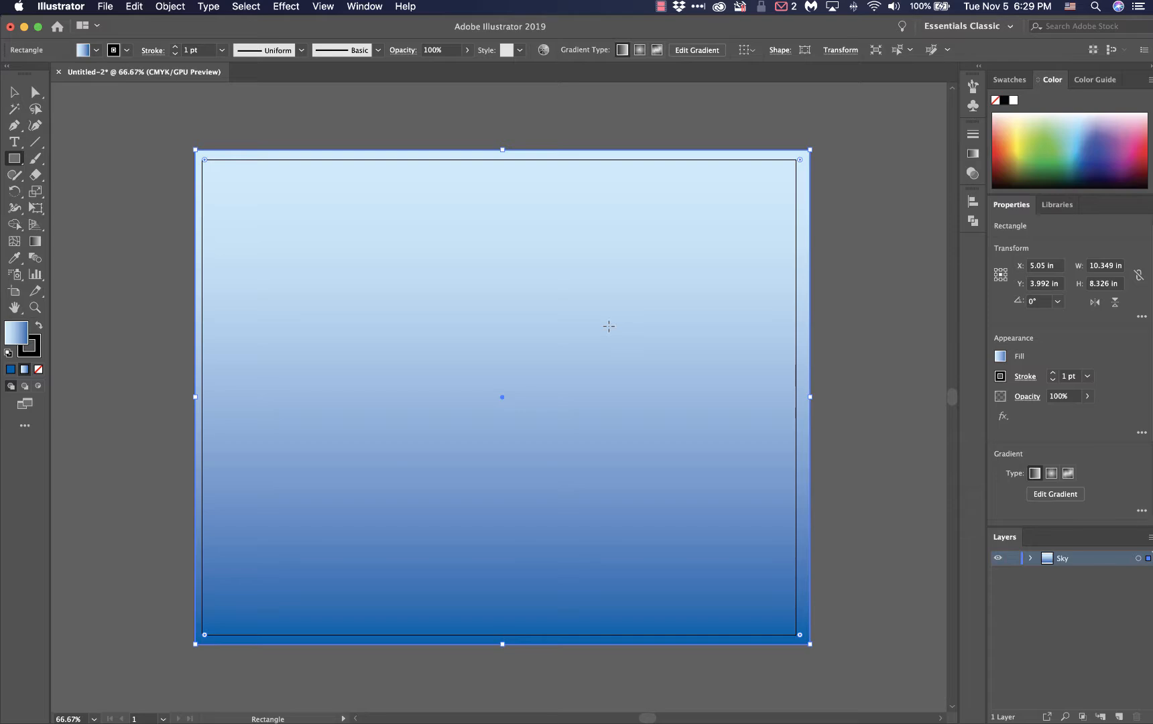
# Switch to Firefox to check the technical requirements in the project rubric, and return to Illustrator
pyautogui.hotkey('ctrl', 'Up')
pyautogui.click(173, 347)
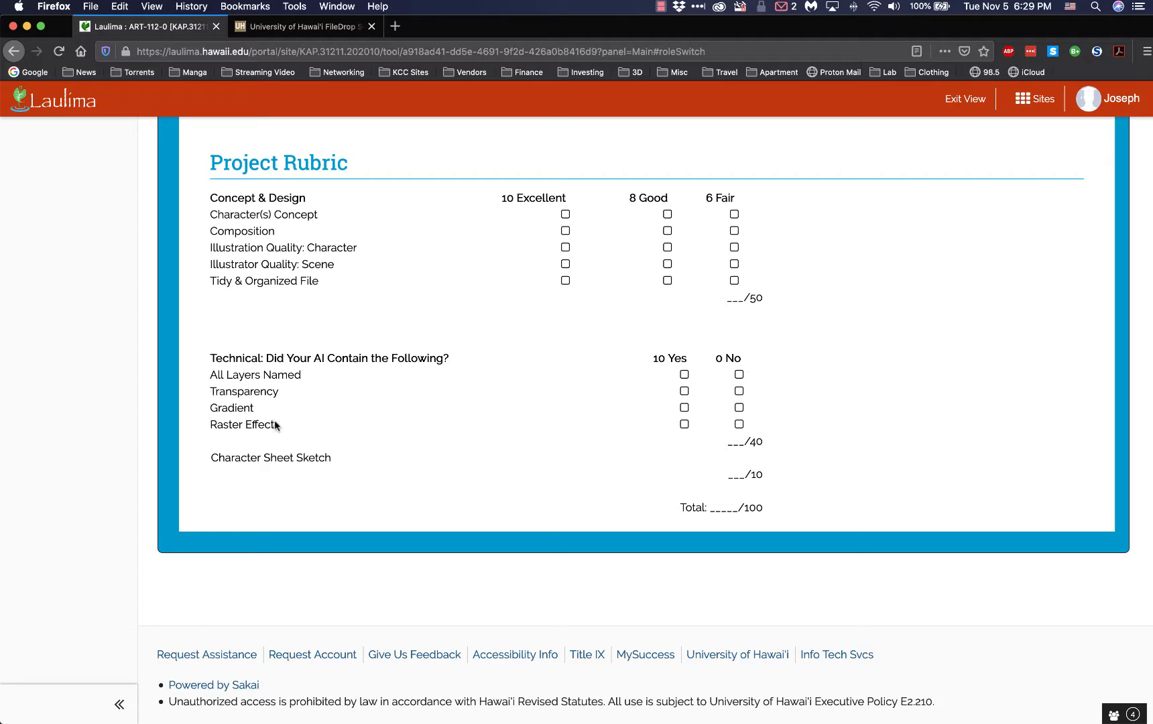
pyautogui.moveTo(0, 0)
pyautogui.click(314, 293)
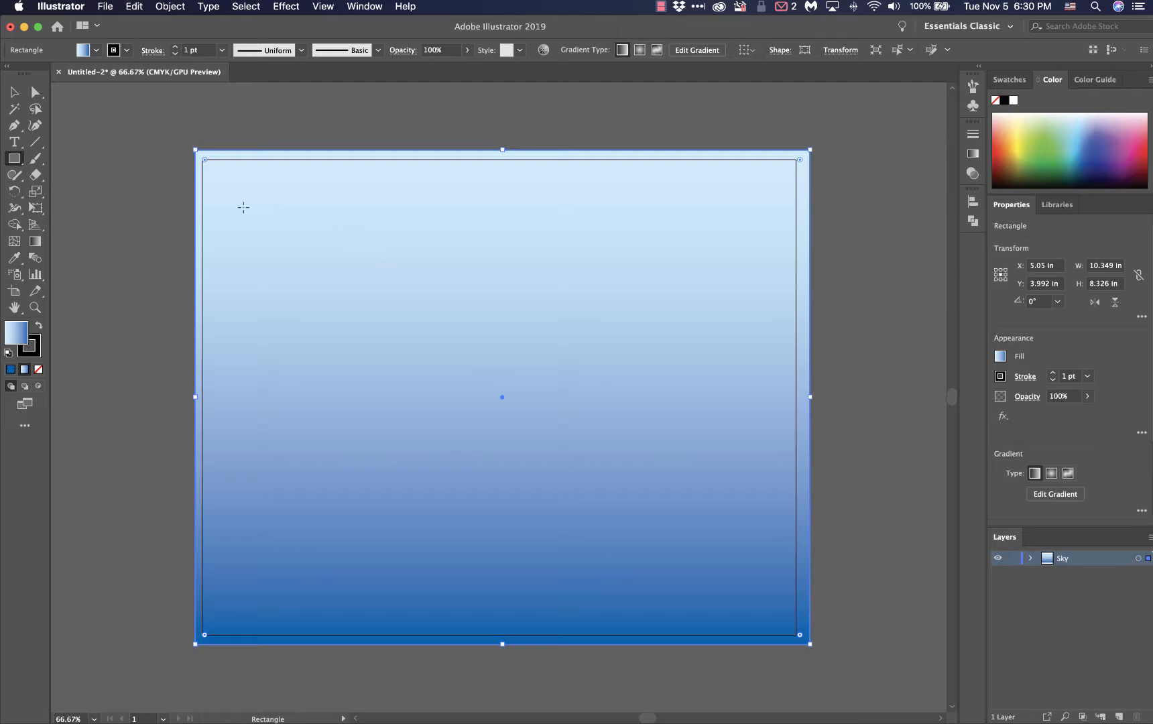
# With the Ellipse tool chosen, add a new layer named Clouds above Sky and lock the Sky layer
pyautogui.click(11, 161)
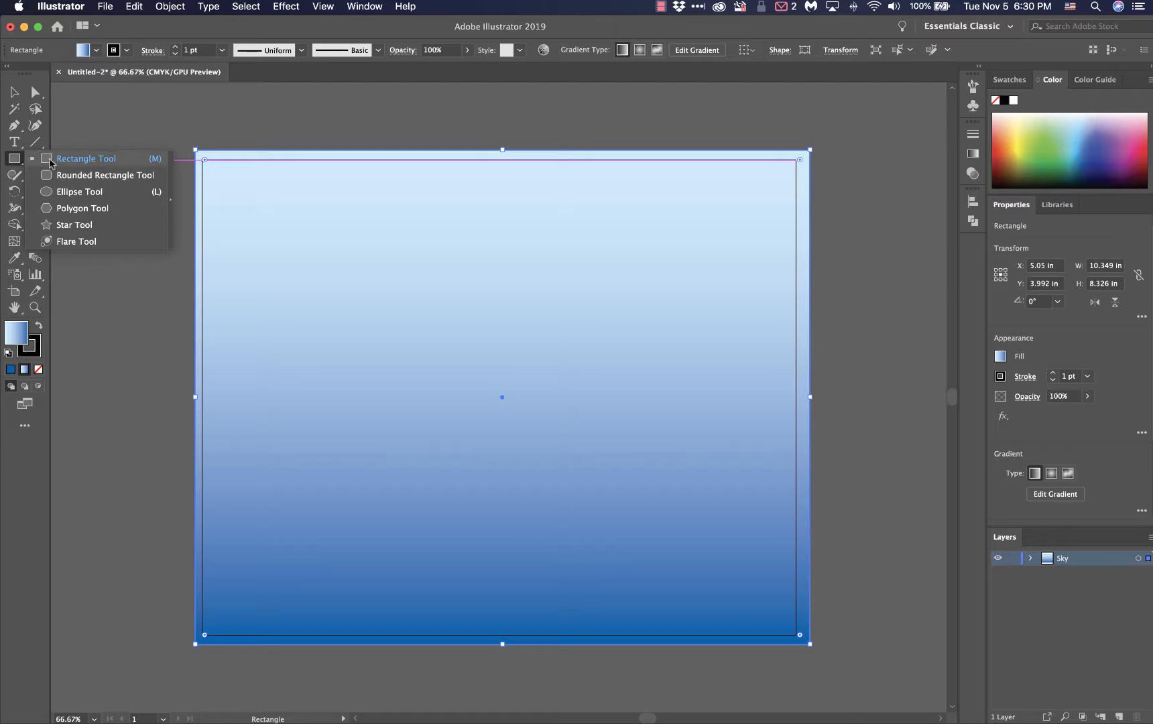
pyautogui.click(60, 195)
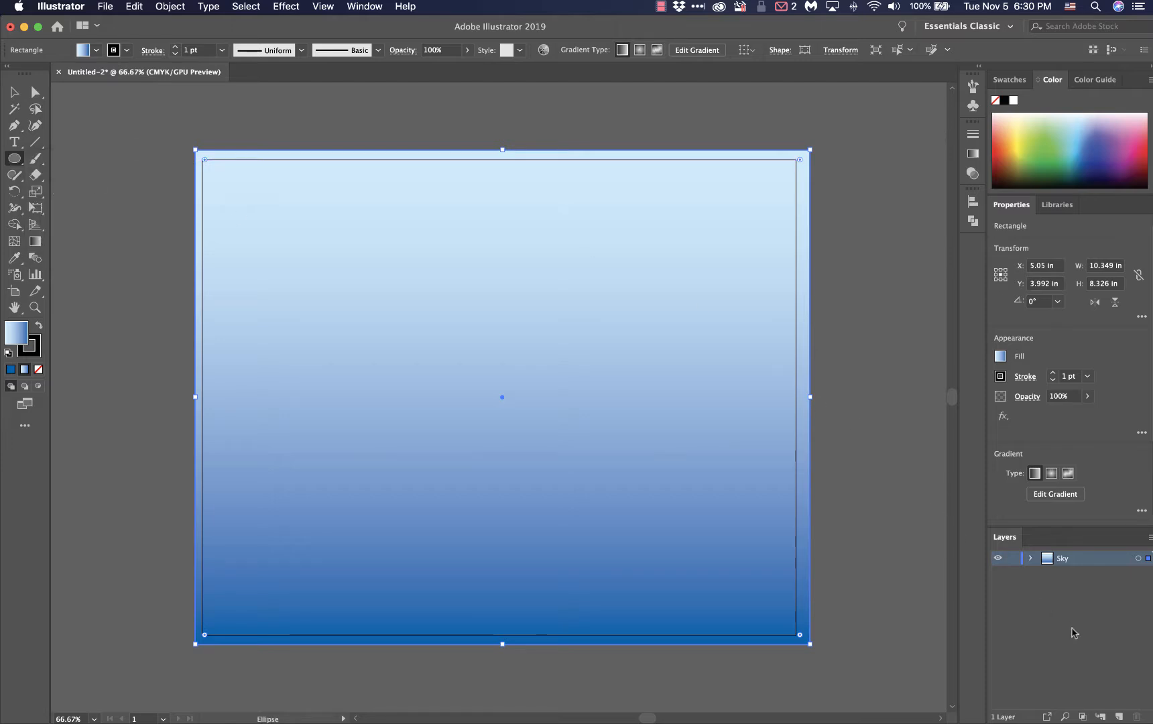
pyautogui.click(1118, 716)
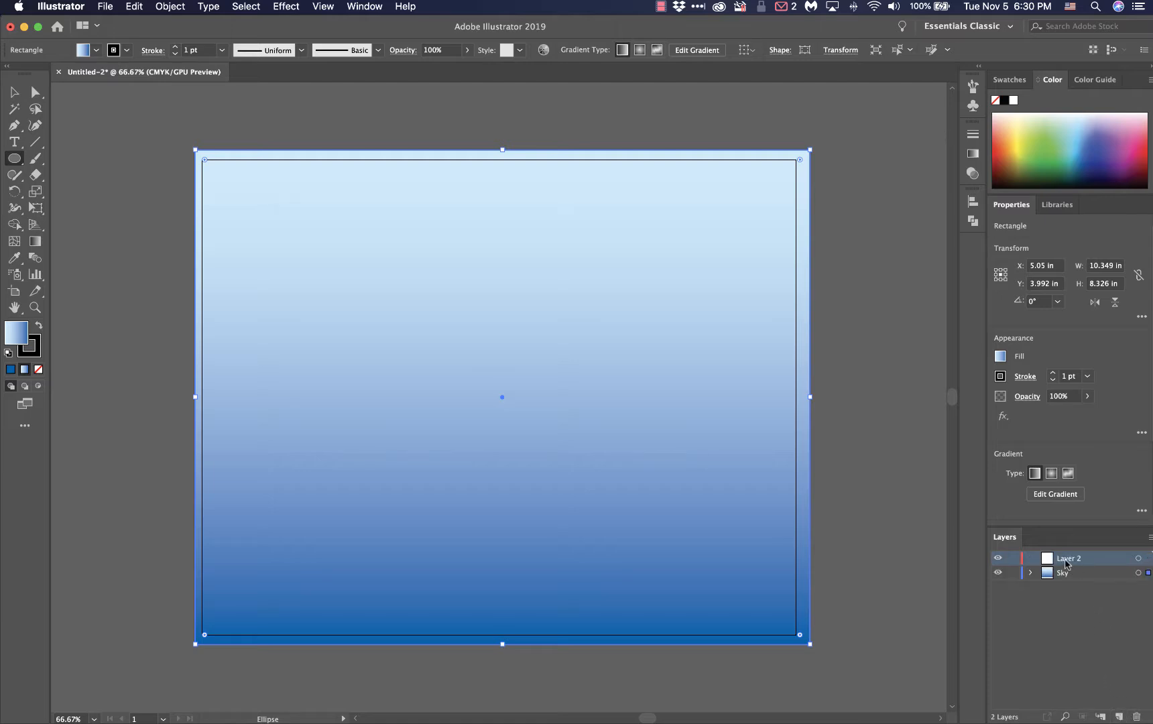
pyautogui.doubleClick(1066, 560)
pyautogui.write('Clouds')
pyautogui.press('Return')
pyautogui.click(1013, 574)
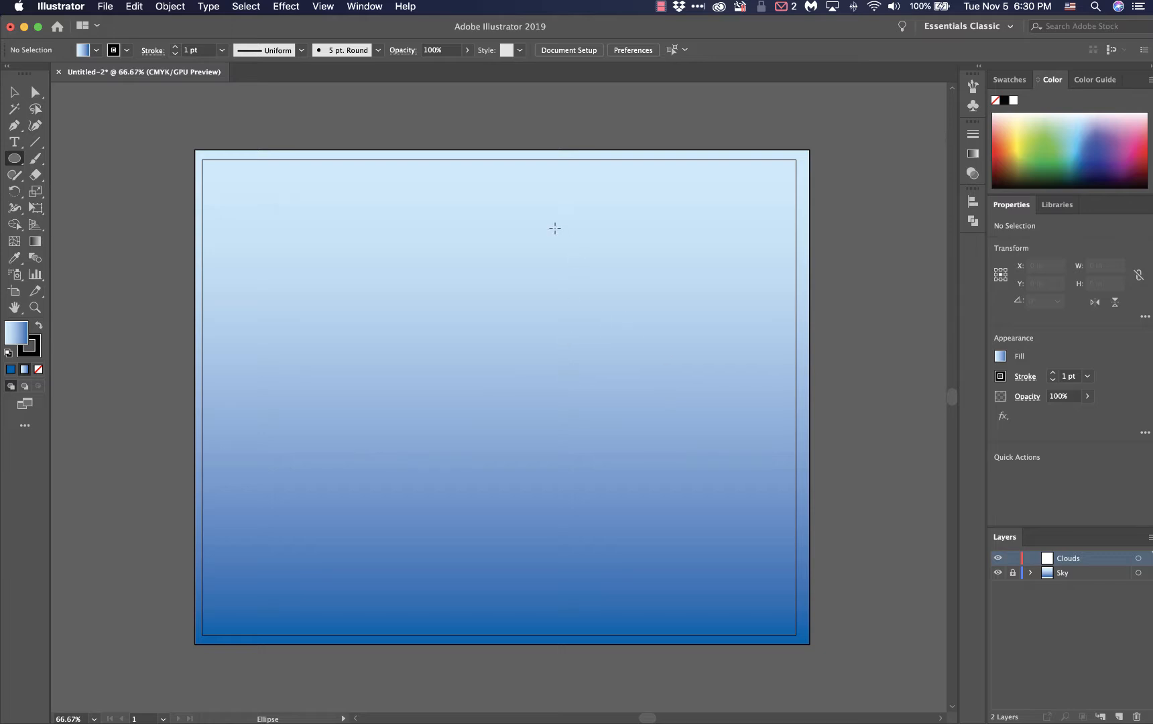
# Set the drawing colors for the clouds to no stroke and a white fill
pyautogui.click(37, 351)
pyautogui.click(39, 371)
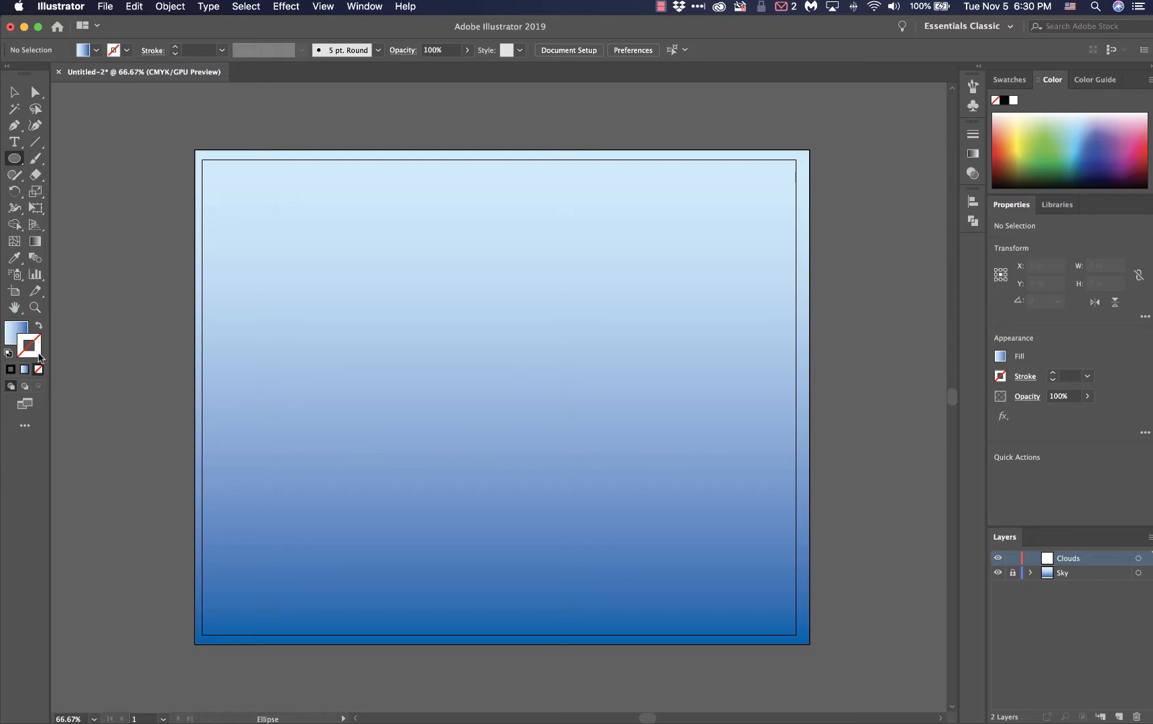
pyautogui.click(16, 330)
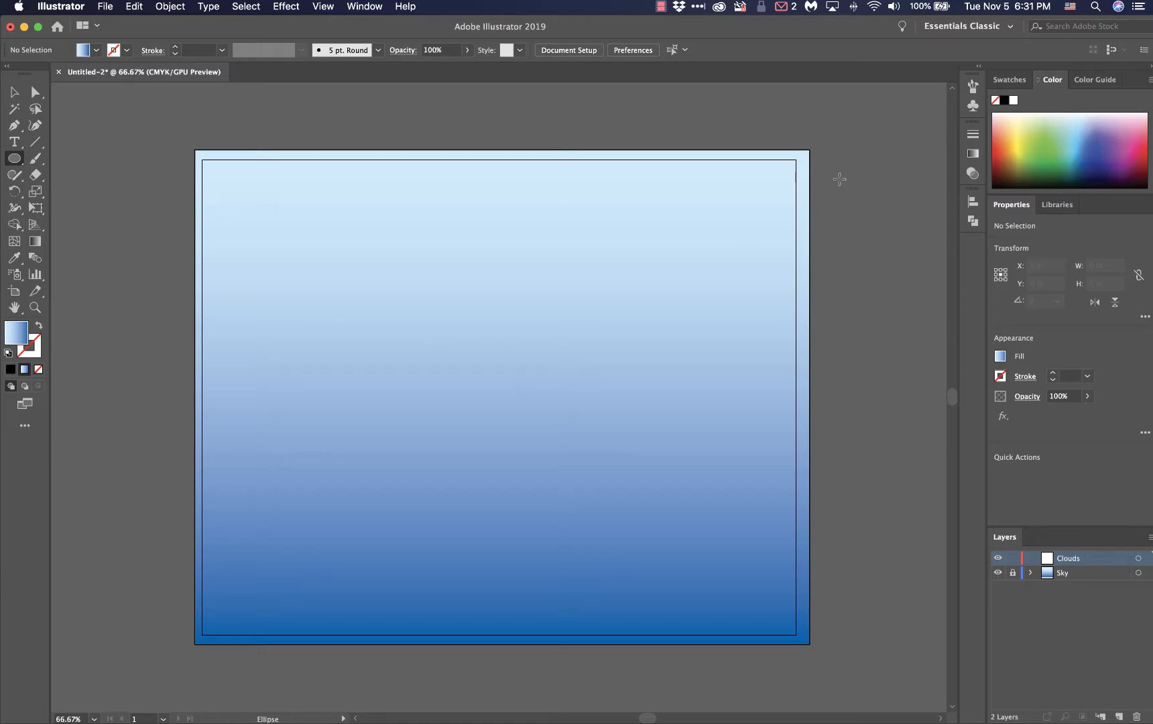
pyautogui.click(1013, 101)
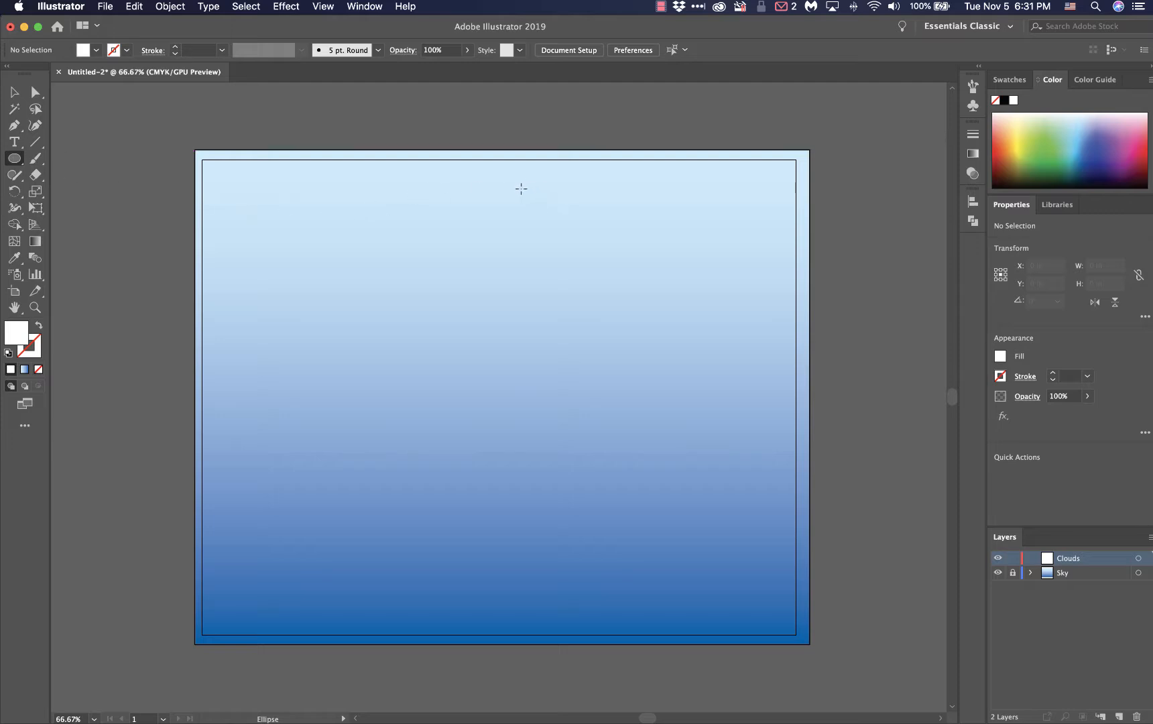
# Draw four overlapping ellipses about 0.57 x 0.85, 0.66 x 0.55, 0.92 x 0.53 and 0.64 x 0.57 in as a cloud near the artboard's top center
pyautogui.moveTo(521, 186); pyautogui.dragTo(556, 236)
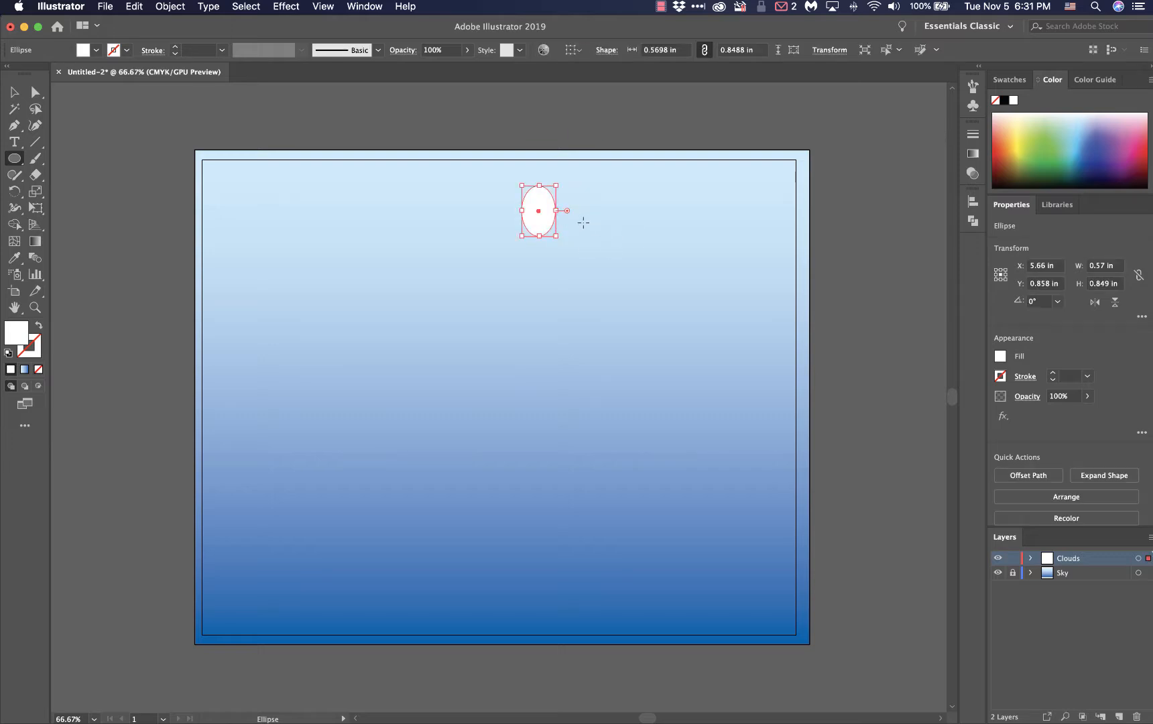
pyautogui.moveTo(574, 219); pyautogui.dragTo(534, 251)
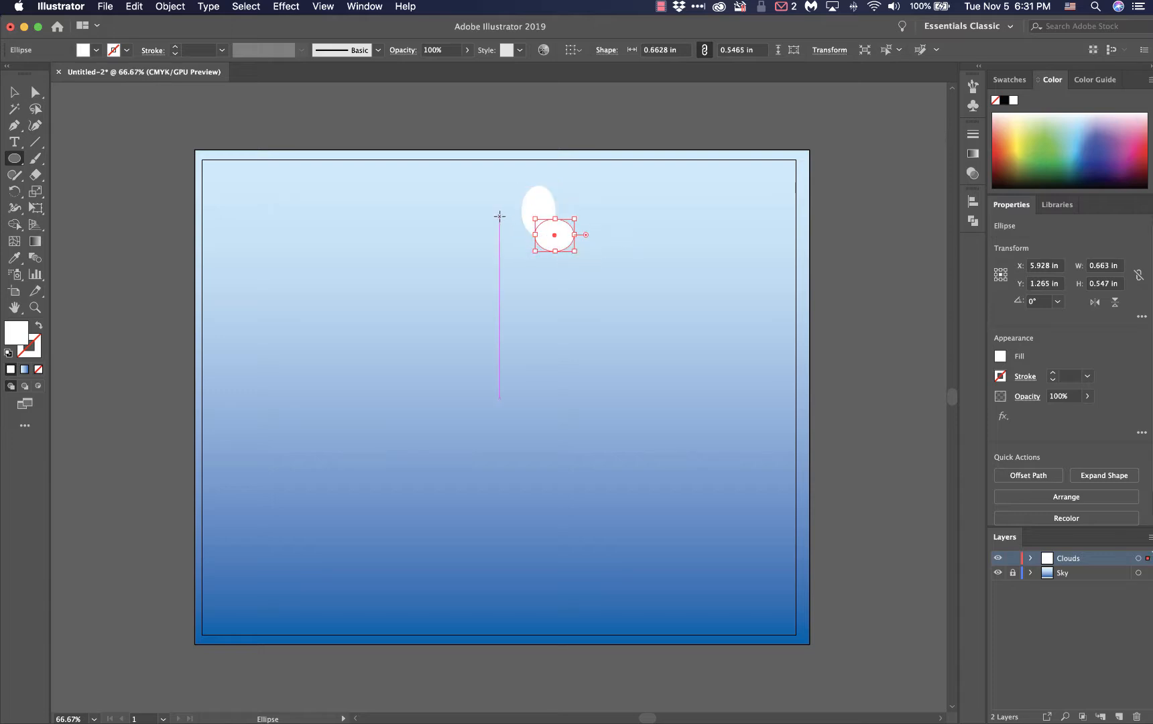
pyautogui.moveTo(492, 215); pyautogui.dragTo(546, 246)
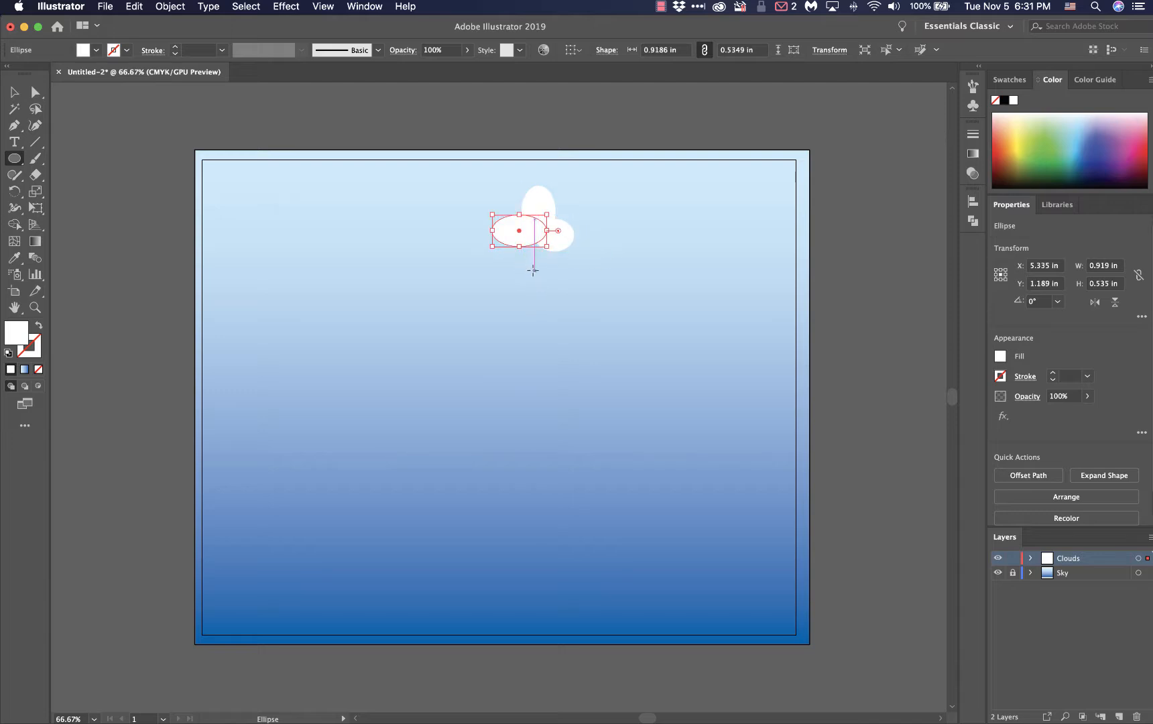
pyautogui.moveTo(526, 268); pyautogui.dragTo(565, 234)
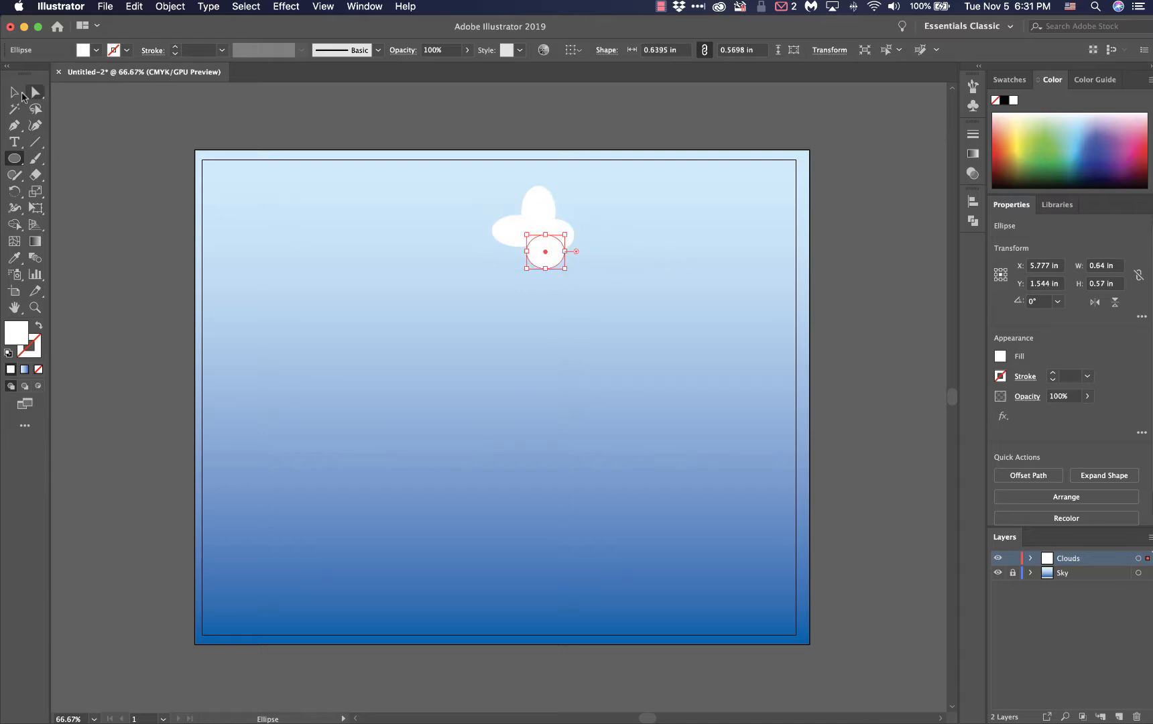
# Move the cloud's lowest ellipse about 0.18 in to the left and deselect it
pyautogui.click(17, 97)
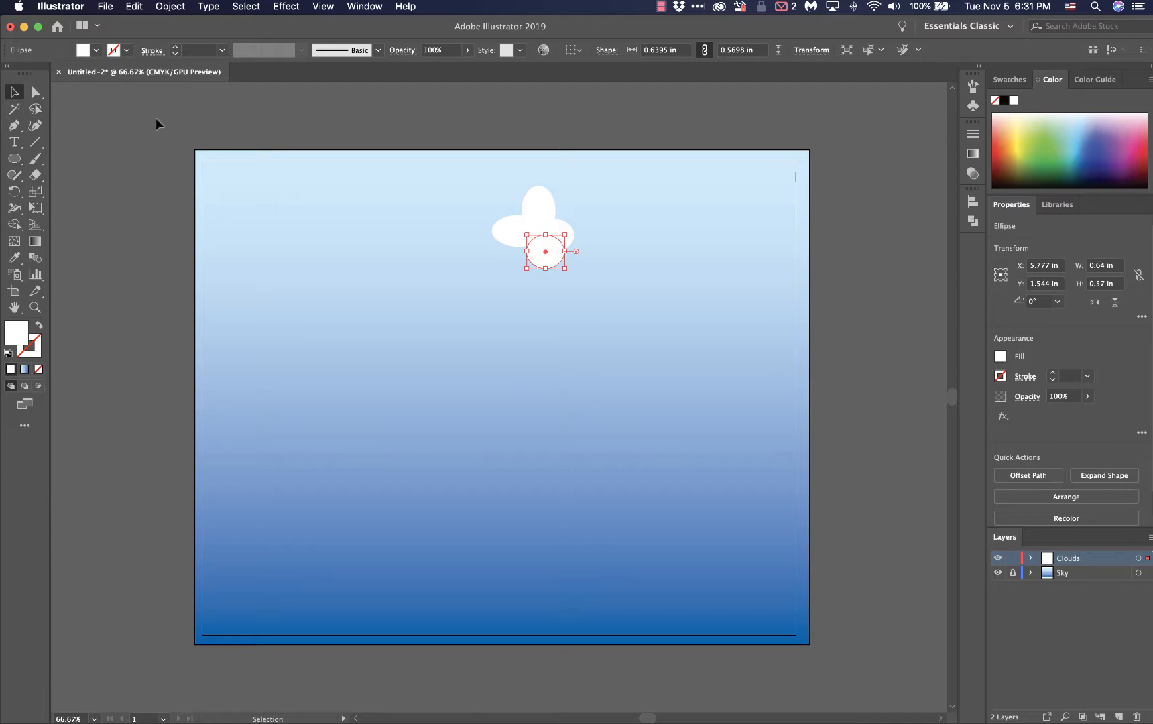
pyautogui.moveTo(538, 259); pyautogui.dragTo(526, 256)
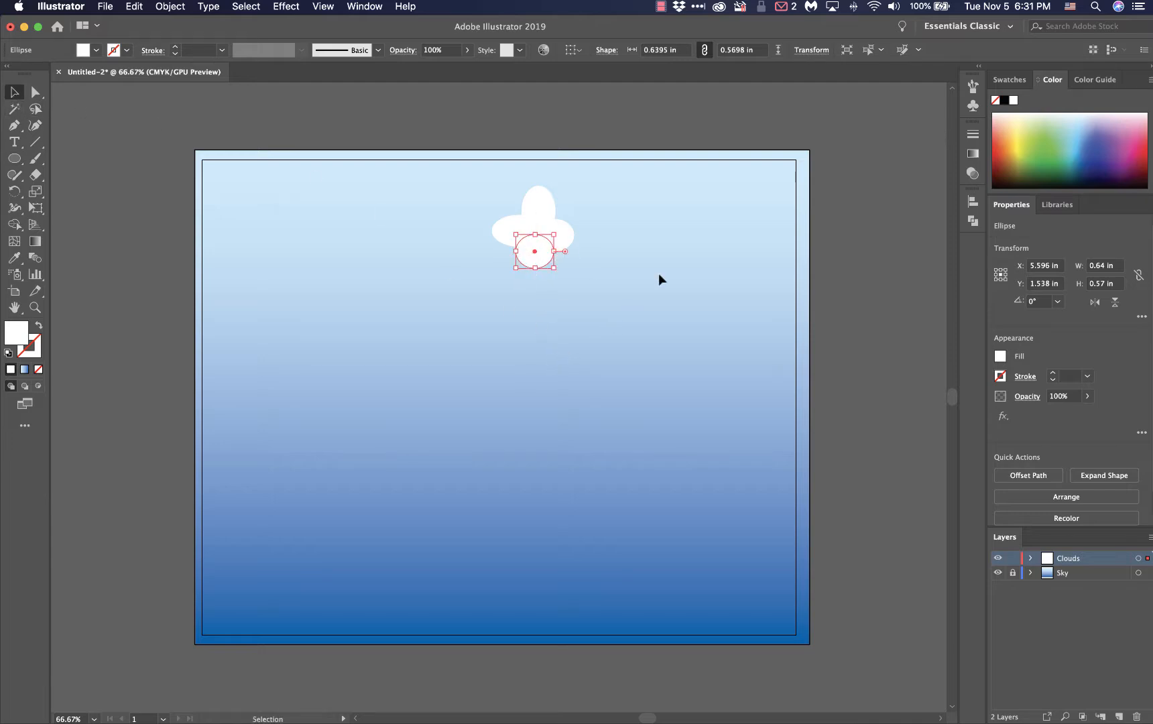
pyautogui.click(662, 125)
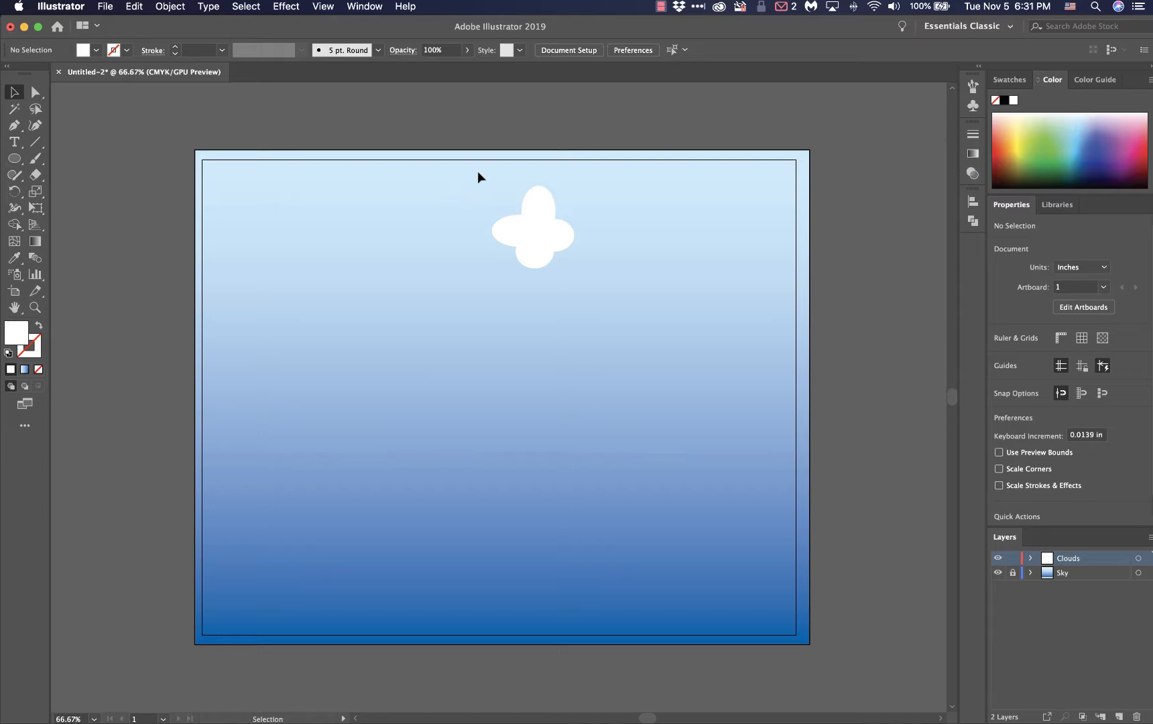
# Select all four overlapping ellipses of the cloud together
pyautogui.moveTo(477, 172)
pyautogui.mouseDown()
pyautogui.moveTo(489, 203)
pyautogui.moveTo(484, 190)
pyautogui.mouseUp()
pyautogui.moveTo(563, 257); pyautogui.dragTo(585, 276)
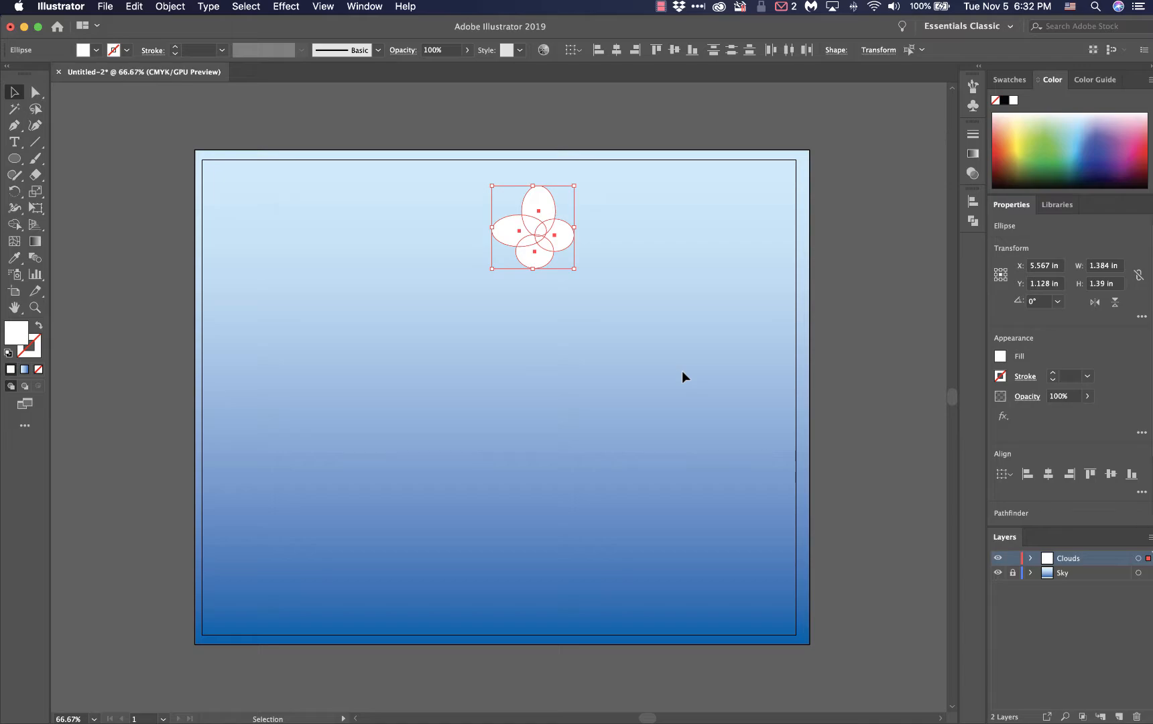
# Switch to the Laulima course page in Firefox, look over the lecture notes, downloads and project rubric, and return to Illustrator
pyautogui.hotkey('ctrl', 'Up')
pyautogui.click(304, 275)
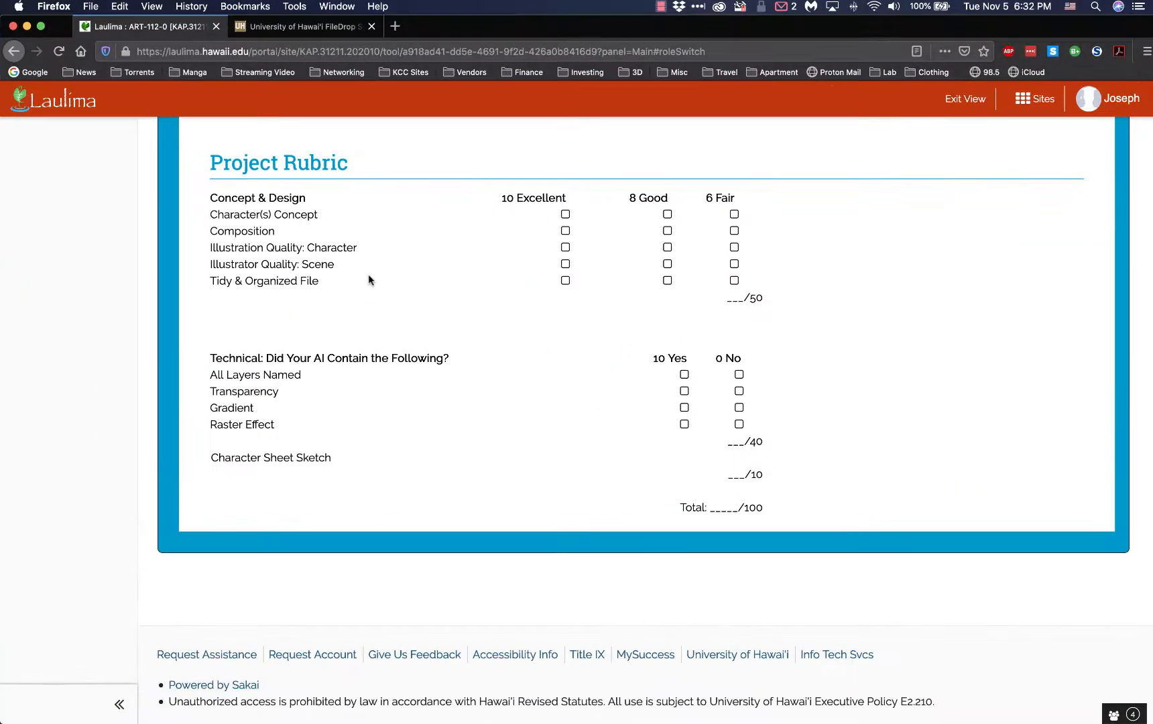
pyautogui.scroll(10, 442, 282)
pyautogui.scroll(3, 433, 268)
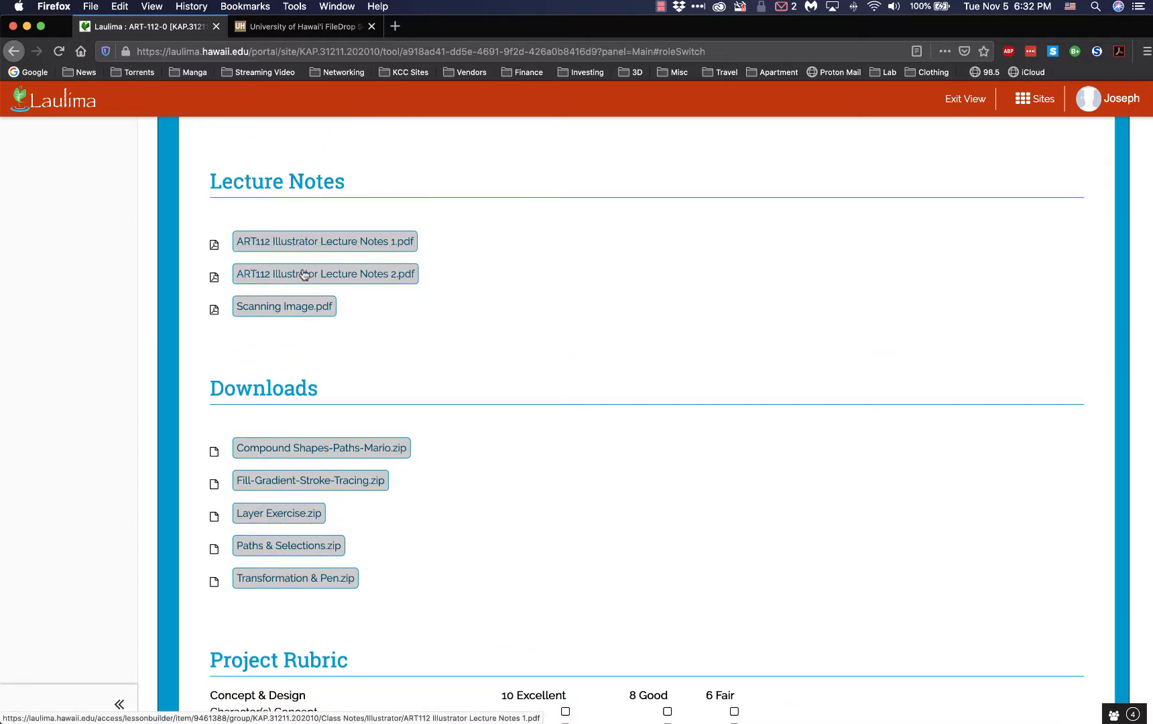
pyautogui.scroll(-10, 624, 350)
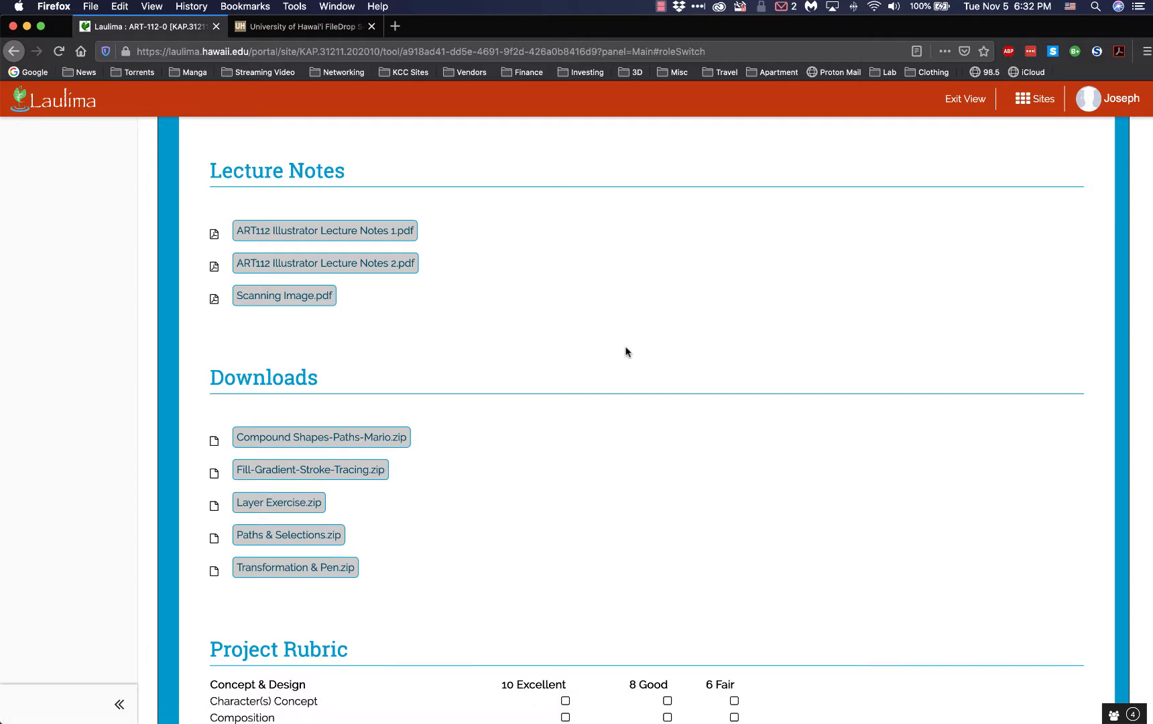
pyautogui.scroll(-2, 625, 350)
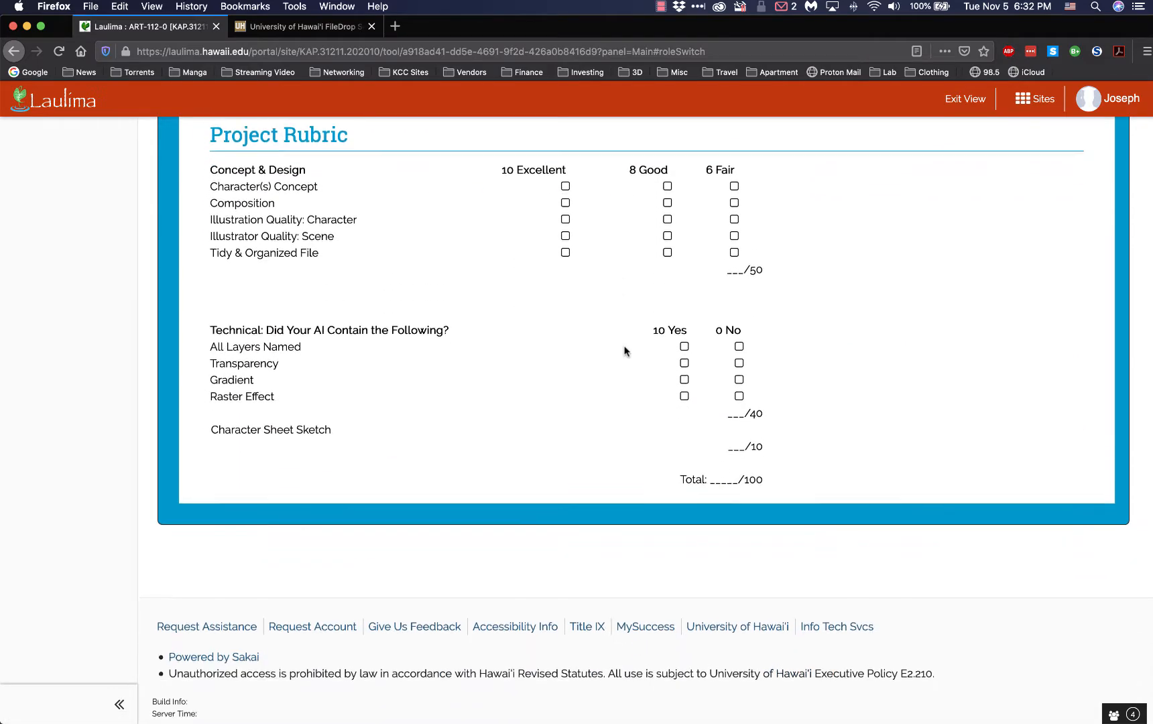
pyautogui.scroll(1, 625, 350)
pyautogui.moveTo(1, 0)
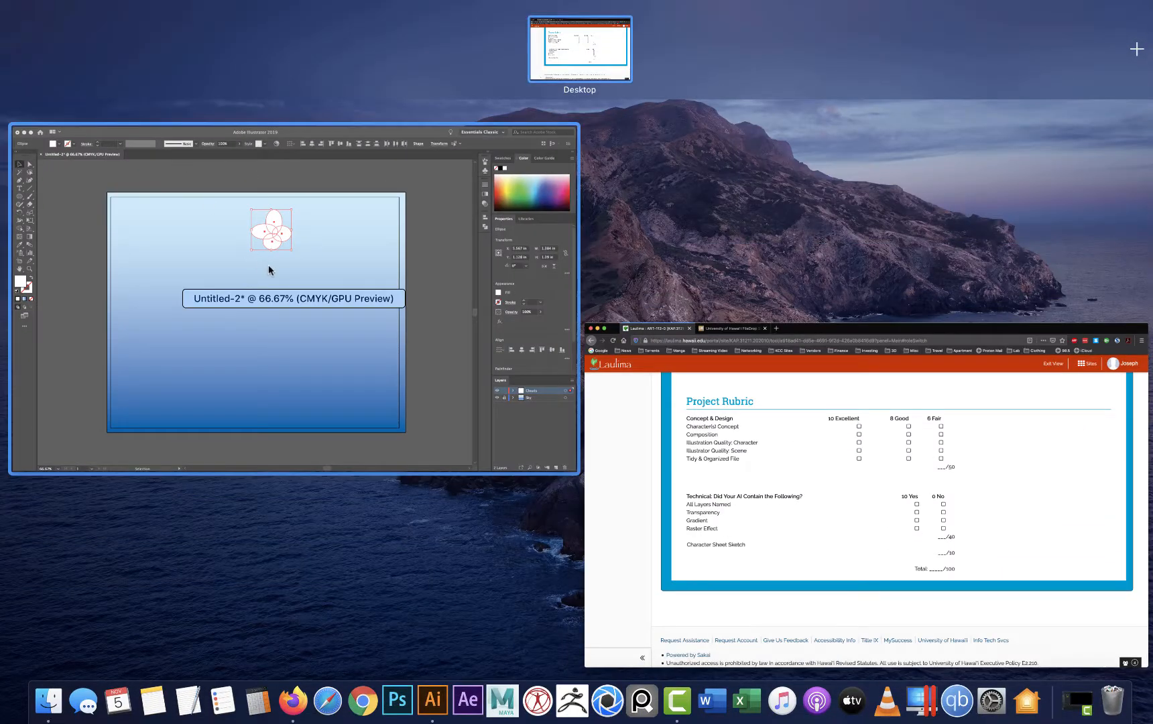
pyautogui.click(268, 265)
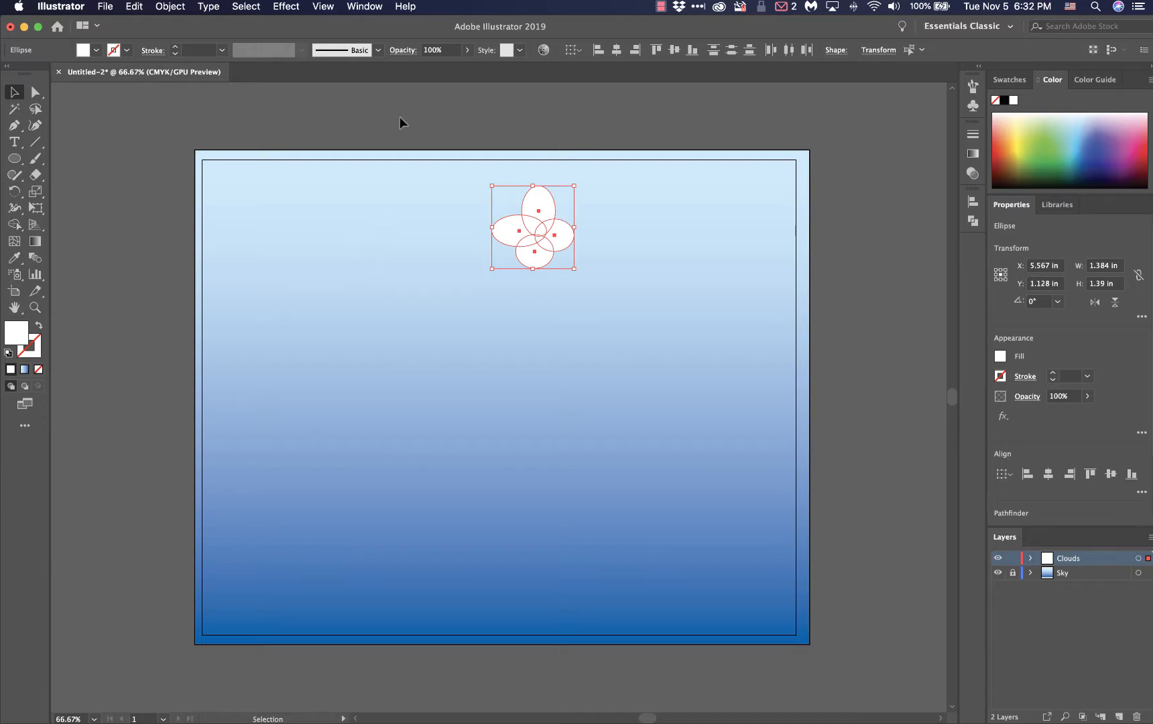
# Unite the four selected ellipses into a single cloud shape with Pathfinder, and deselect it
pyautogui.click(972, 220)
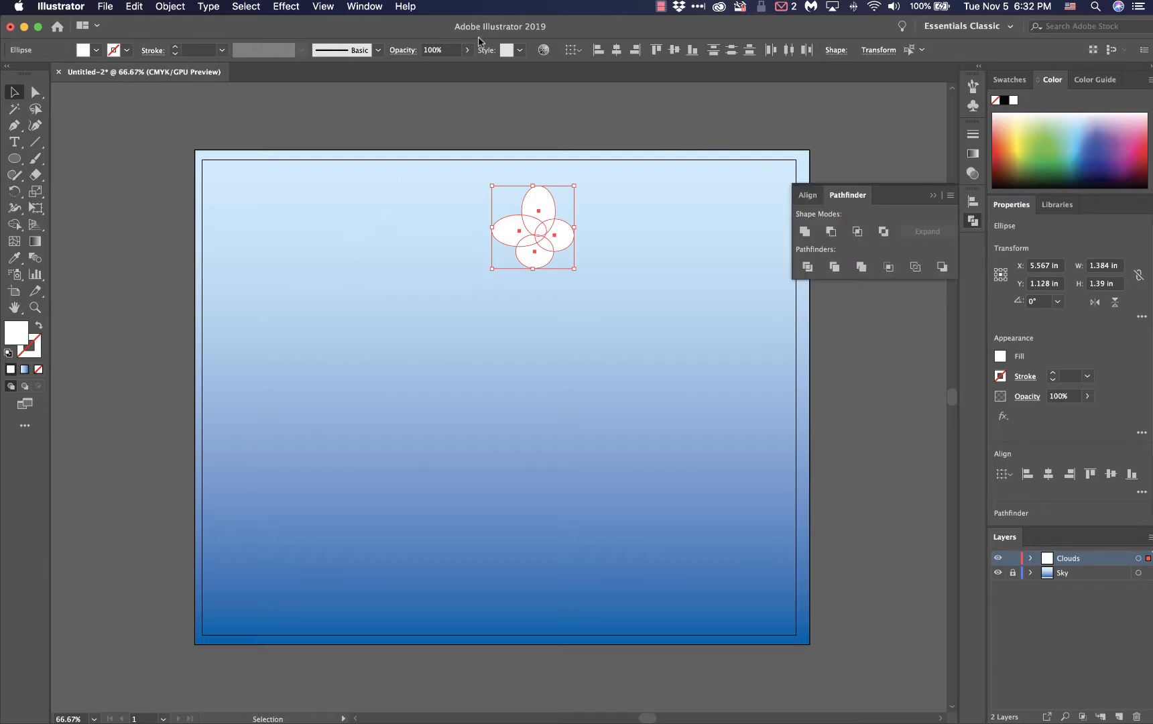
pyautogui.click(362, 7)
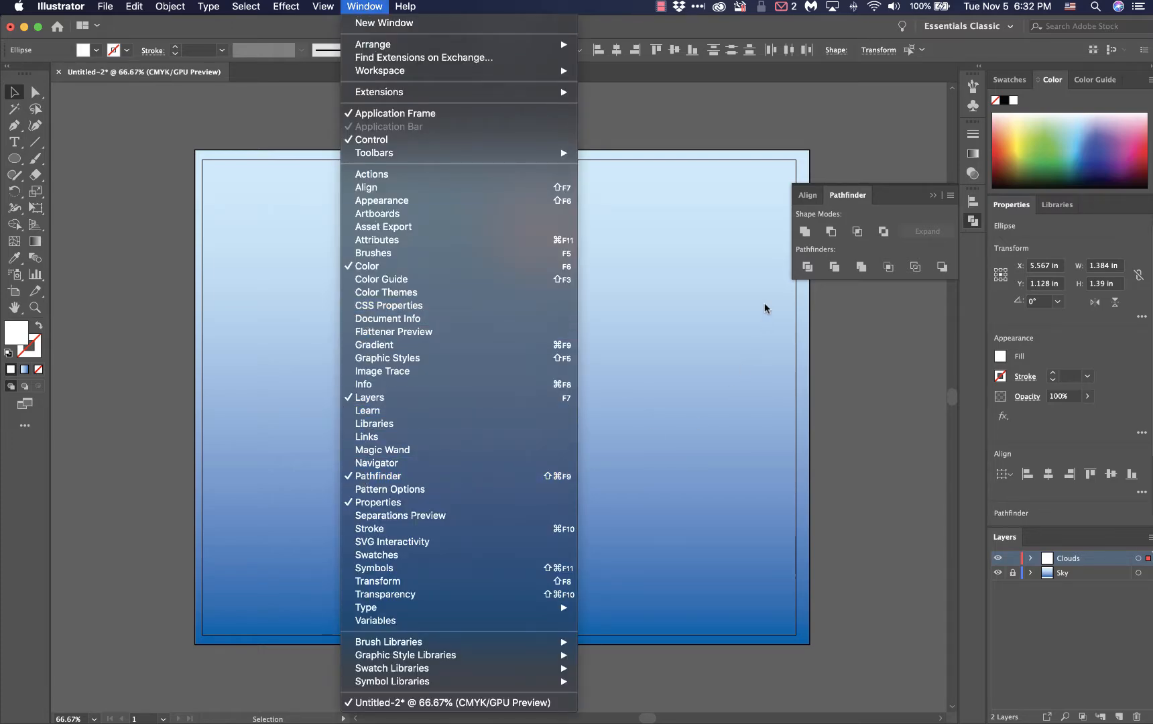
pyautogui.click(897, 191)
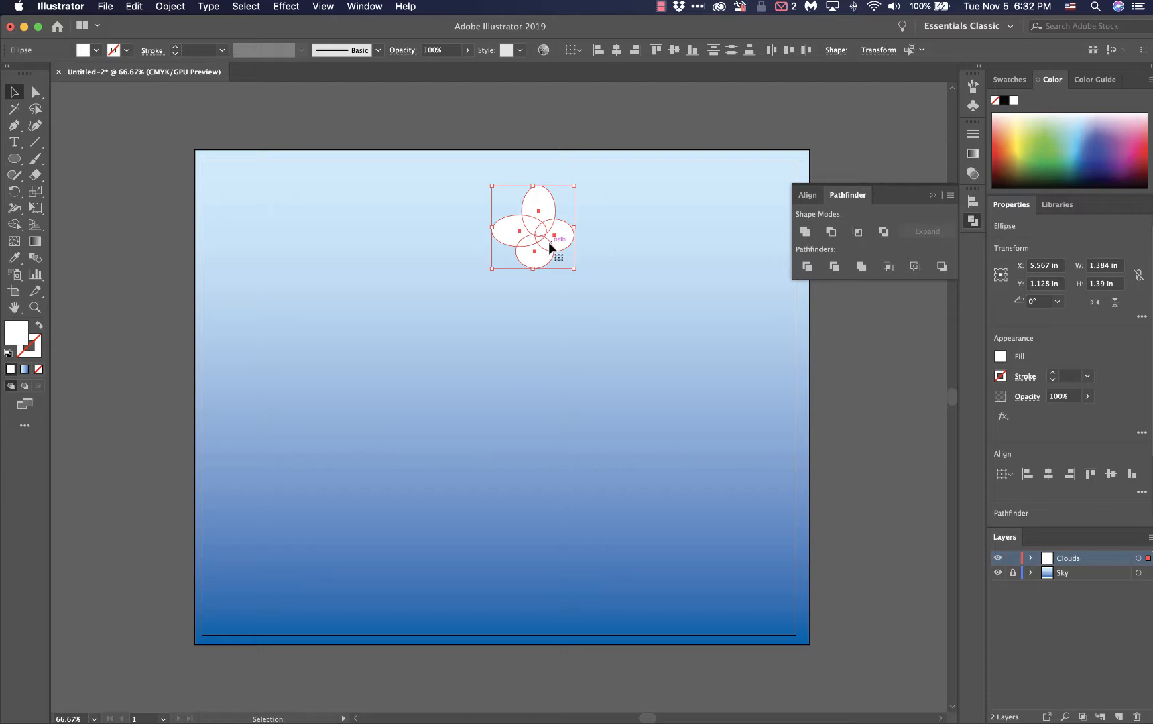
pyautogui.click(804, 232)
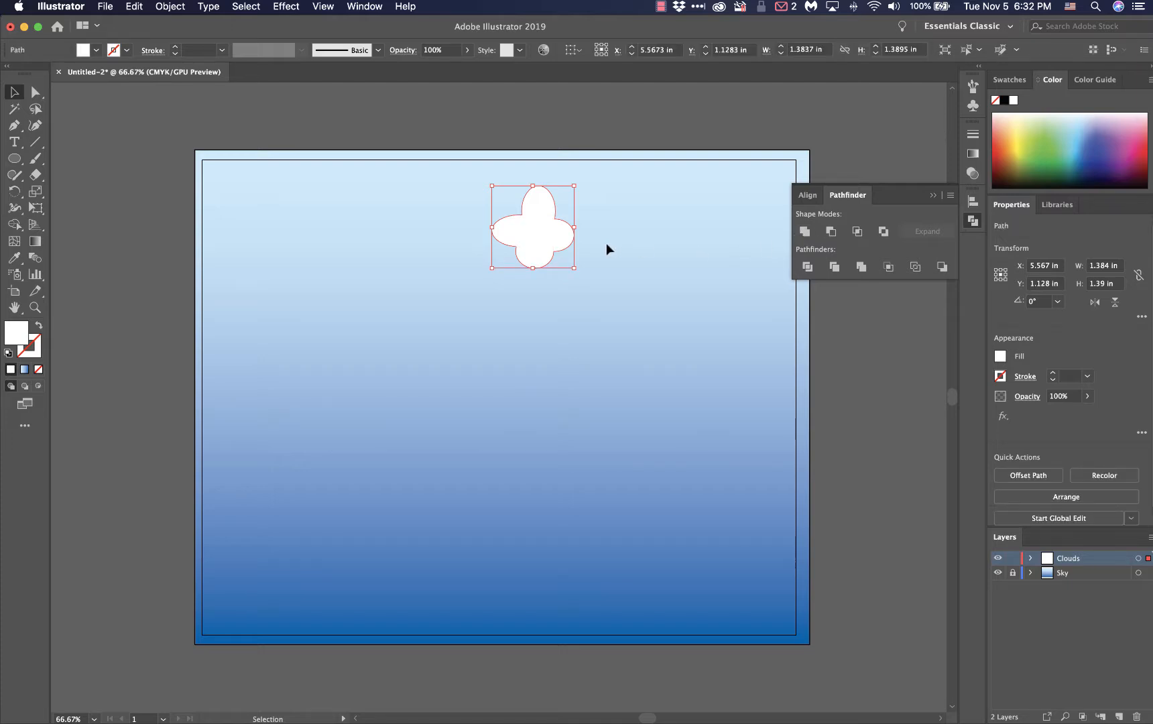
pyautogui.click(856, 353)
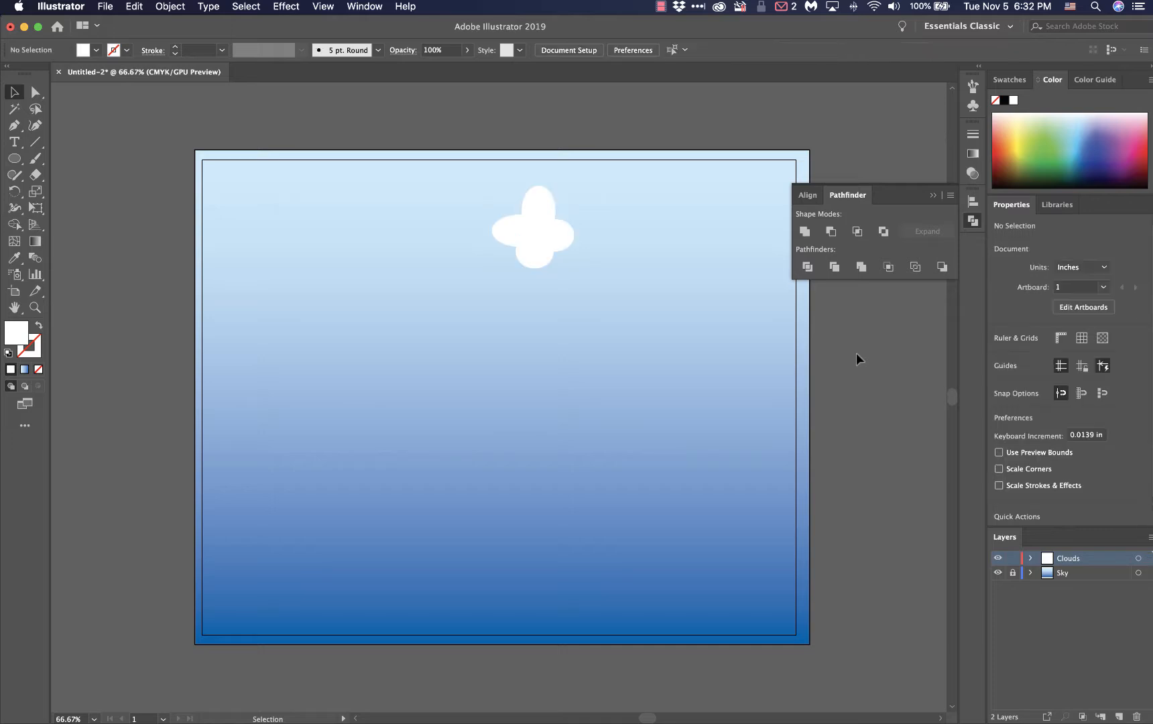
pyautogui.click(931, 196)
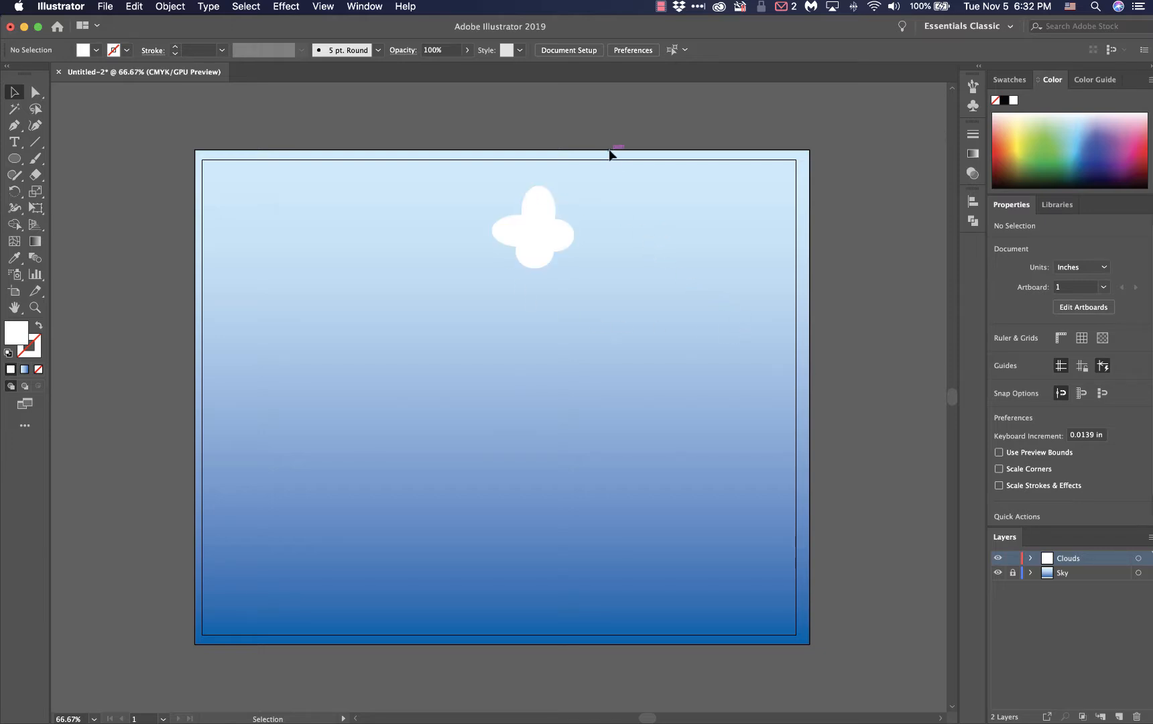
# Check the rubric's Raster Effect requirement on the Laulima page in Firefox, and return to Illustrator
pyautogui.moveTo(10, 8)
pyautogui.click(186, 244)
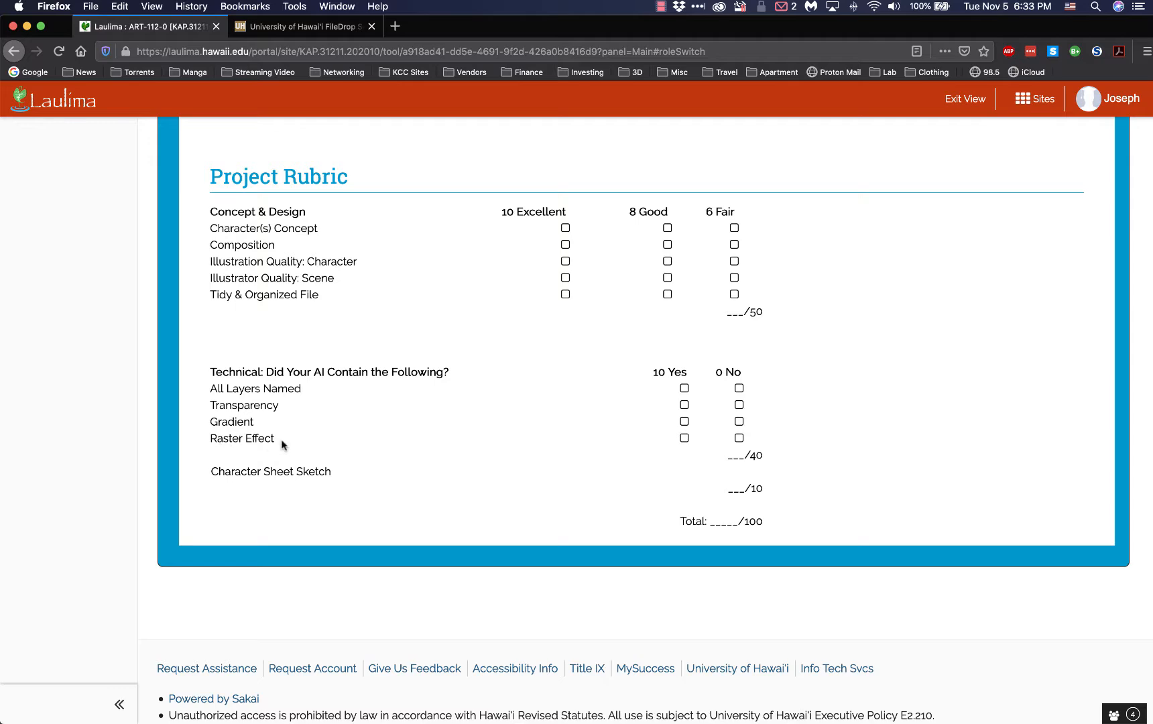
pyautogui.moveTo(4, 4)
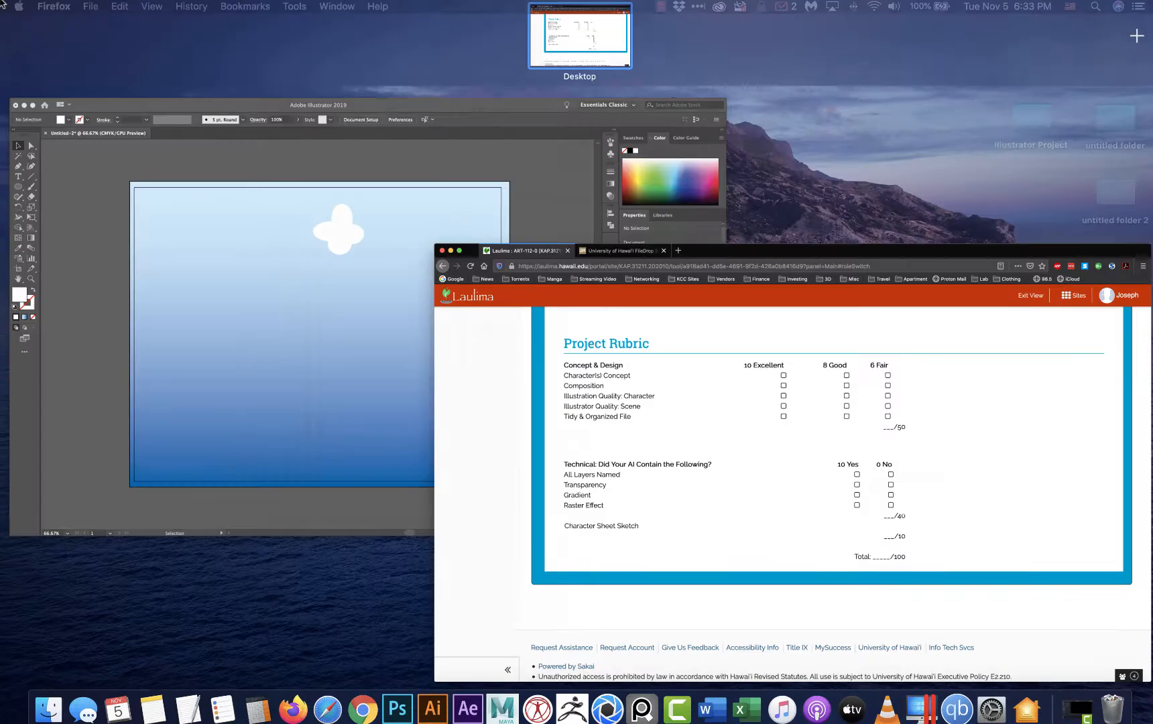
pyautogui.click(232, 226)
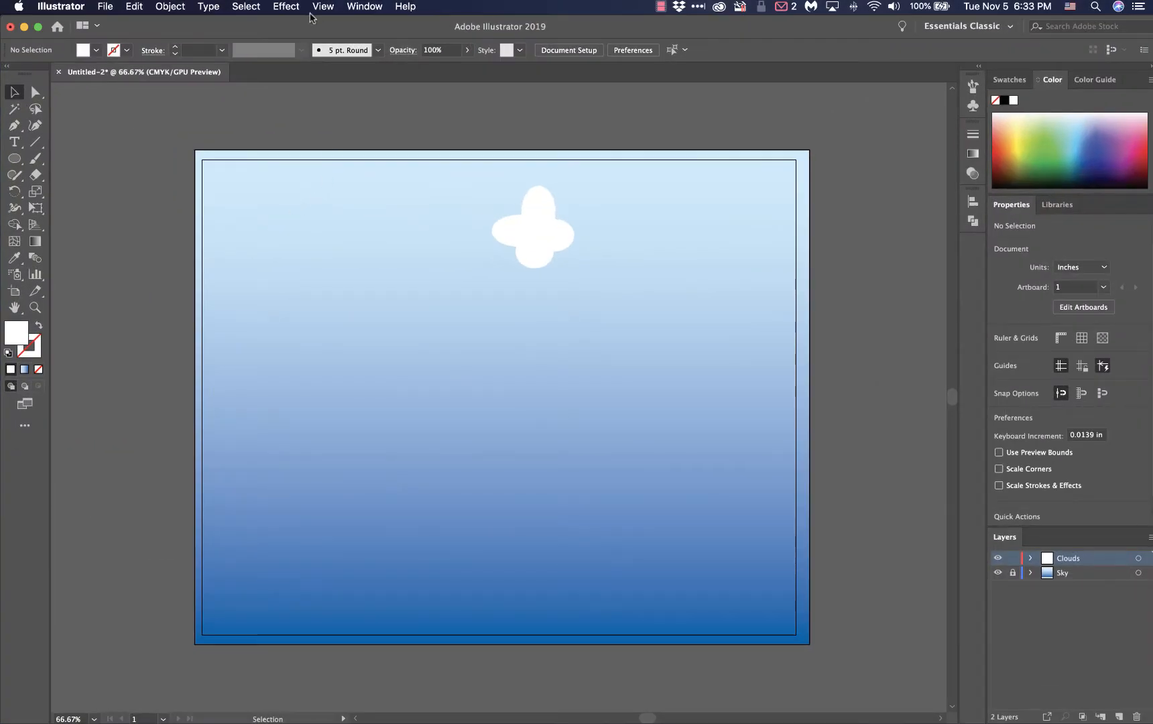
# Try a Gaussian Blur with a 2-pixel radius on the merged cloud, and undo it
pyautogui.click(506, 237)
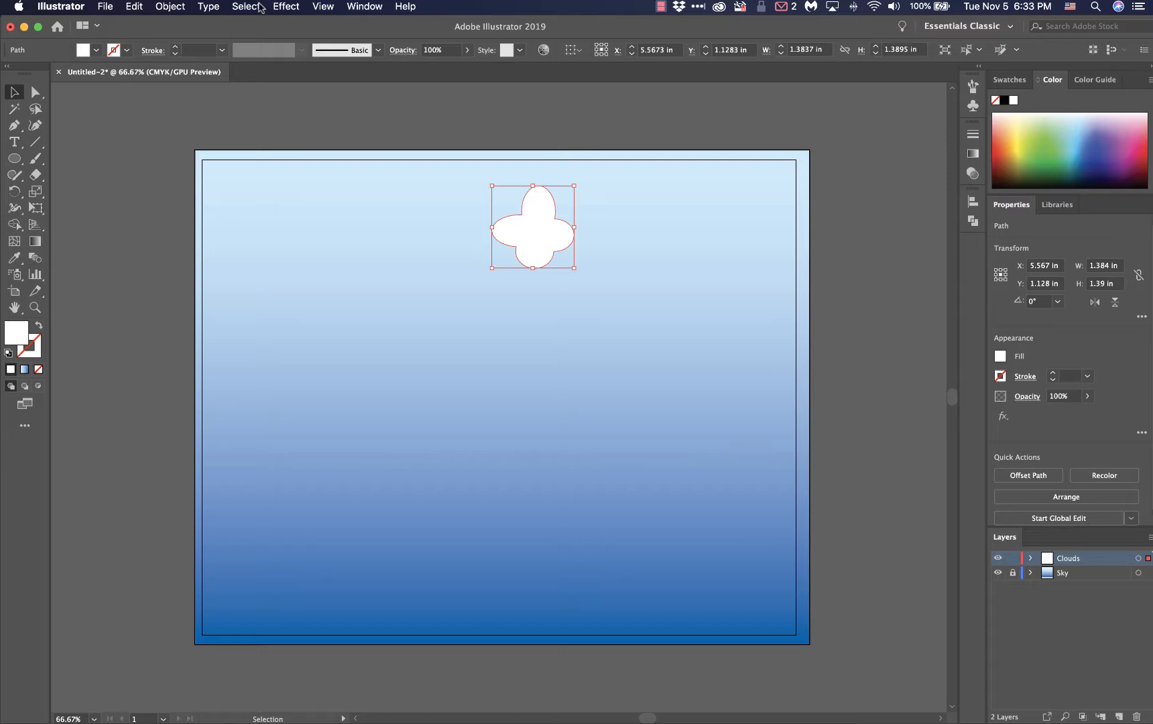
pyautogui.click(280, 8)
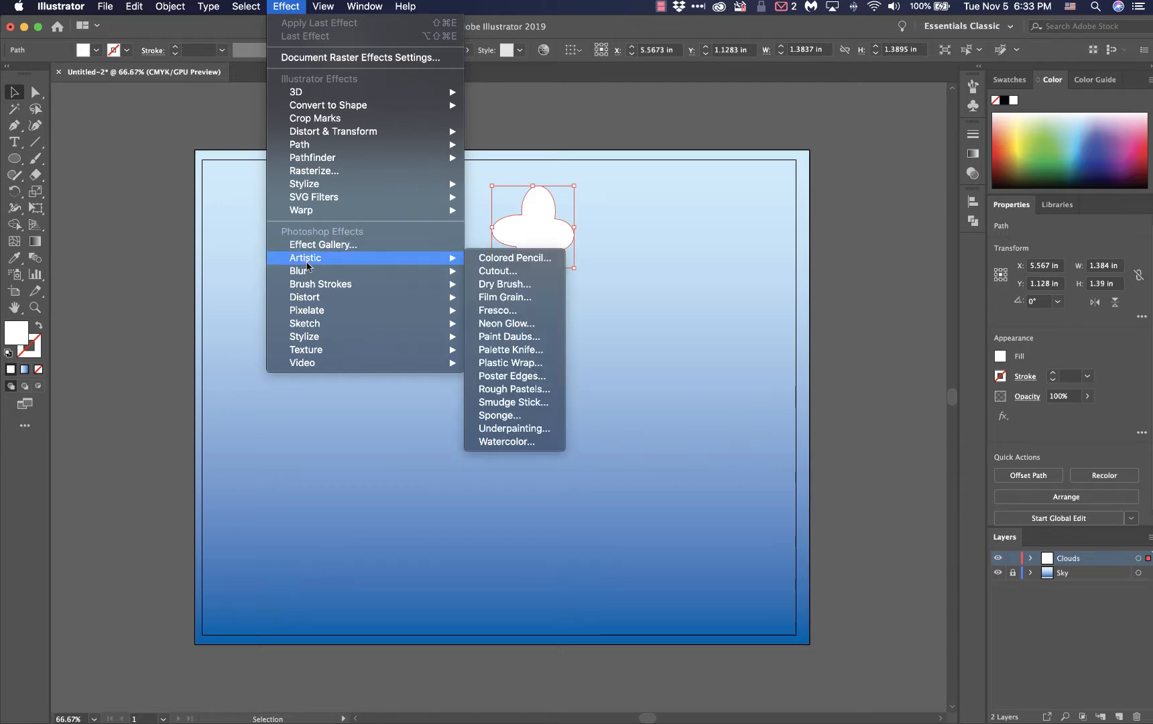
pyautogui.moveTo(308, 270)
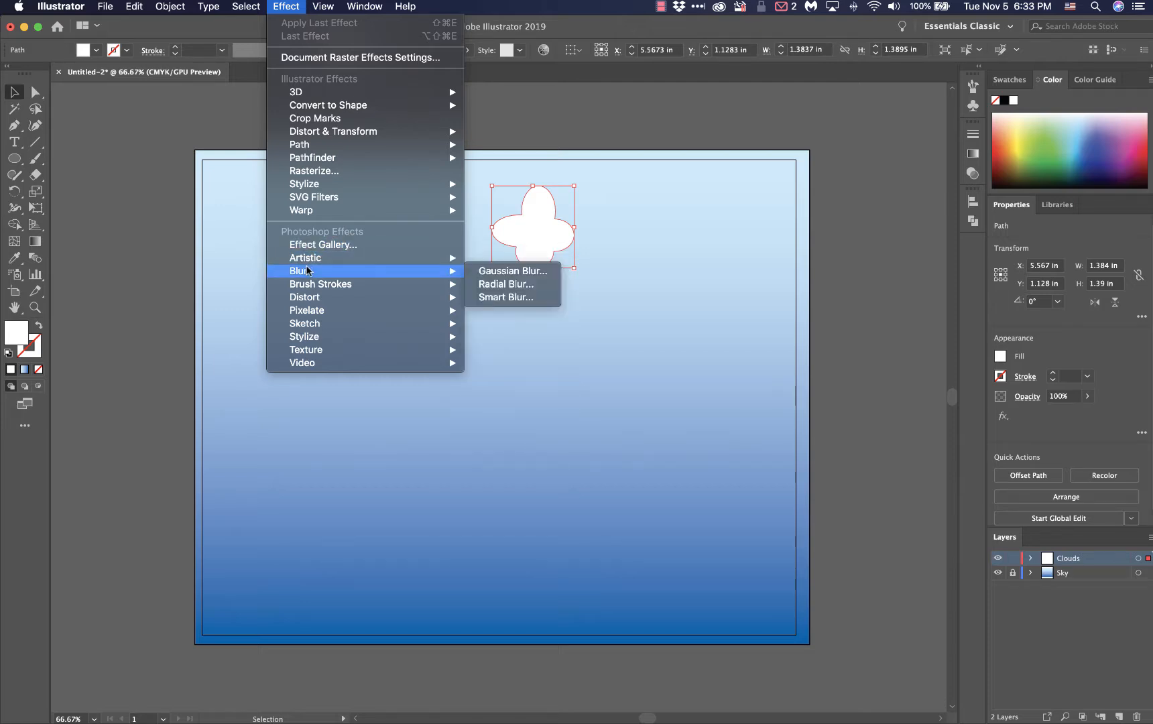
pyautogui.click(486, 273)
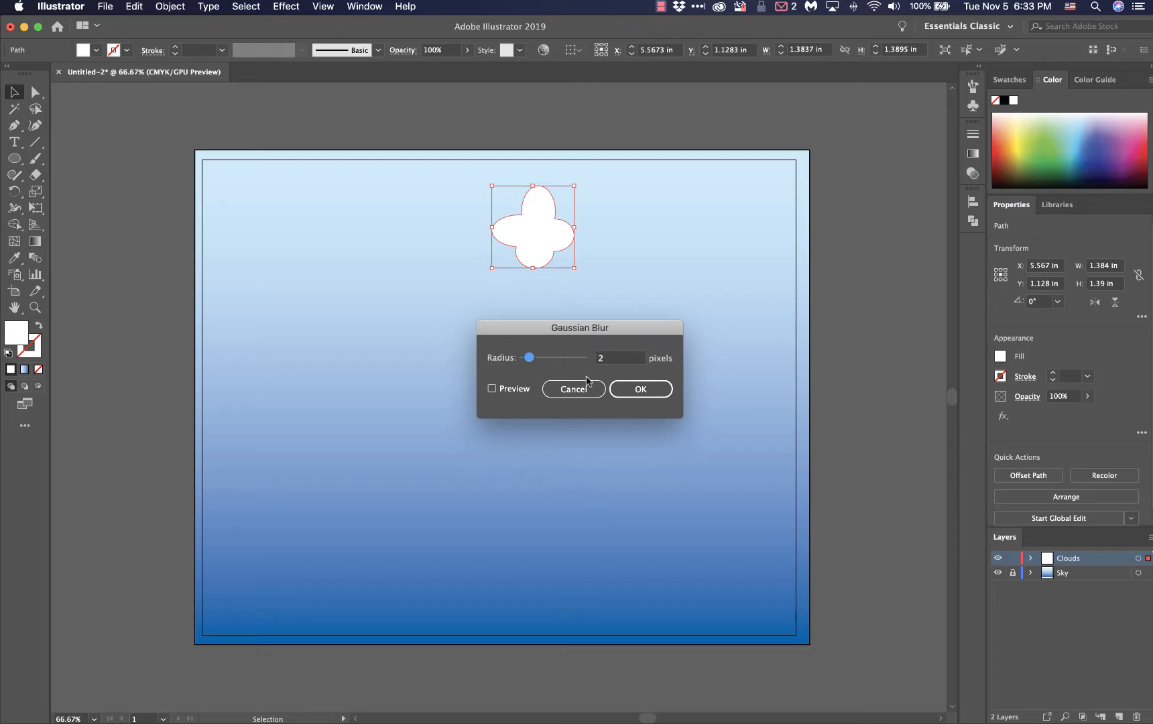
pyautogui.click(637, 395)
pyautogui.click(632, 330)
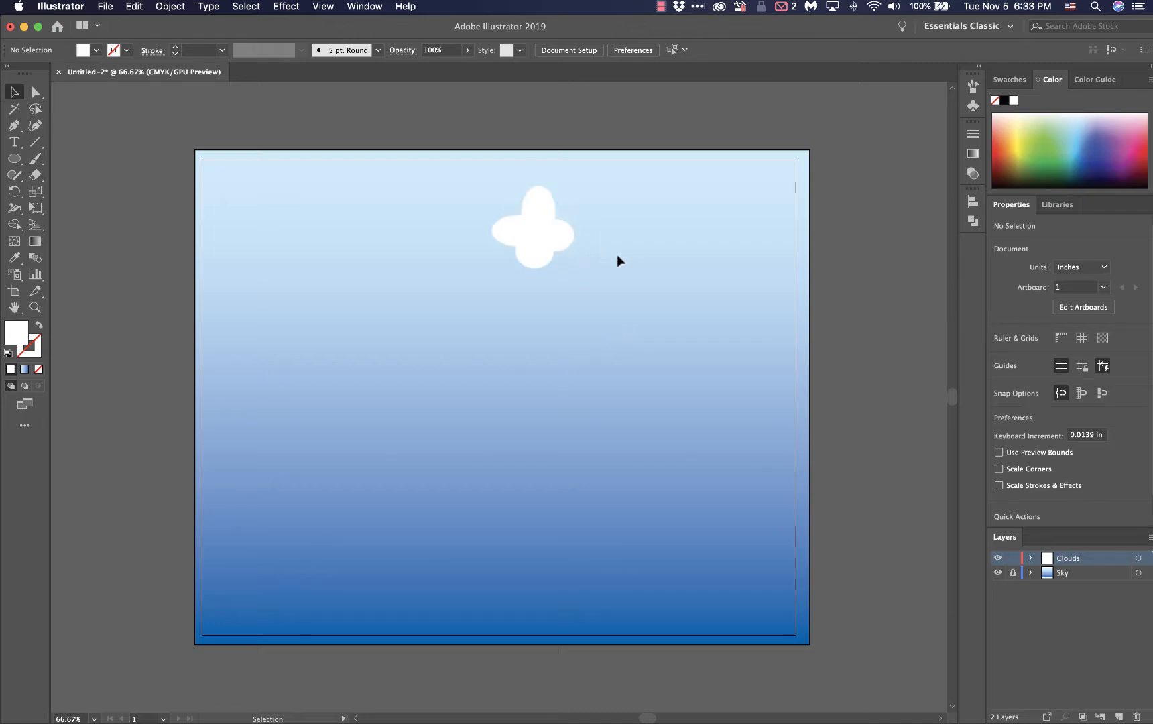
pyautogui.press('super+a')
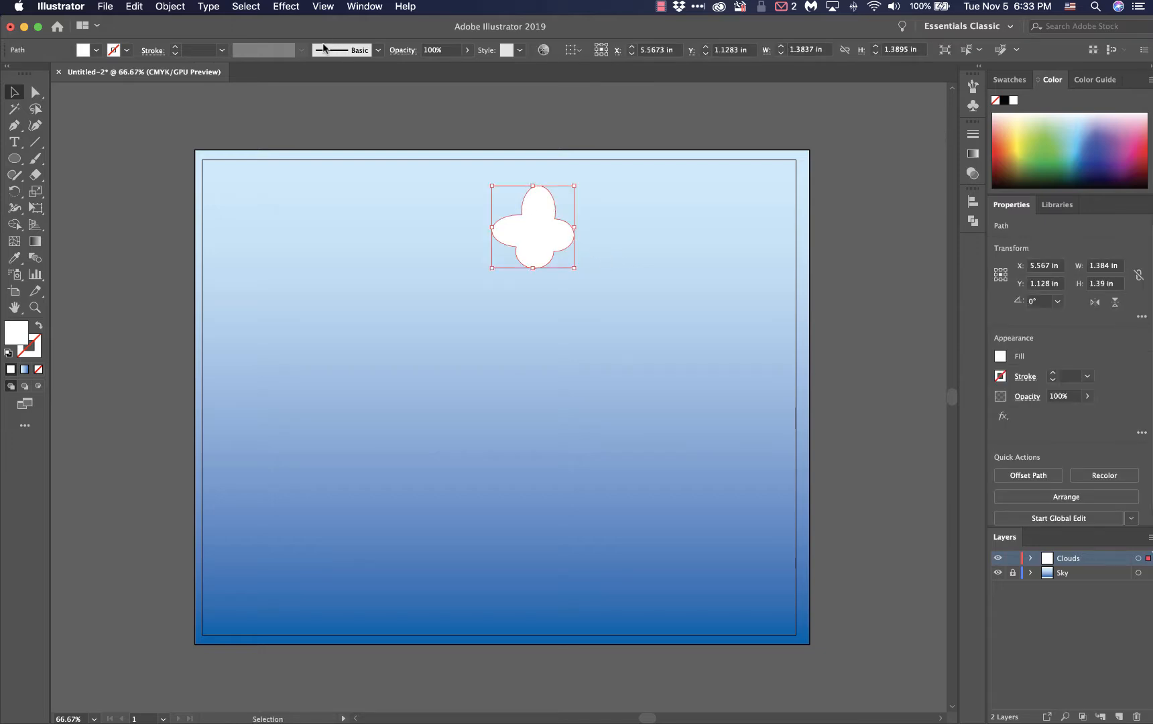
# Try a Gaussian Blur with a 4-pixel radius on the cloud with the preview enabled, and undo it
pyautogui.click(287, 7)
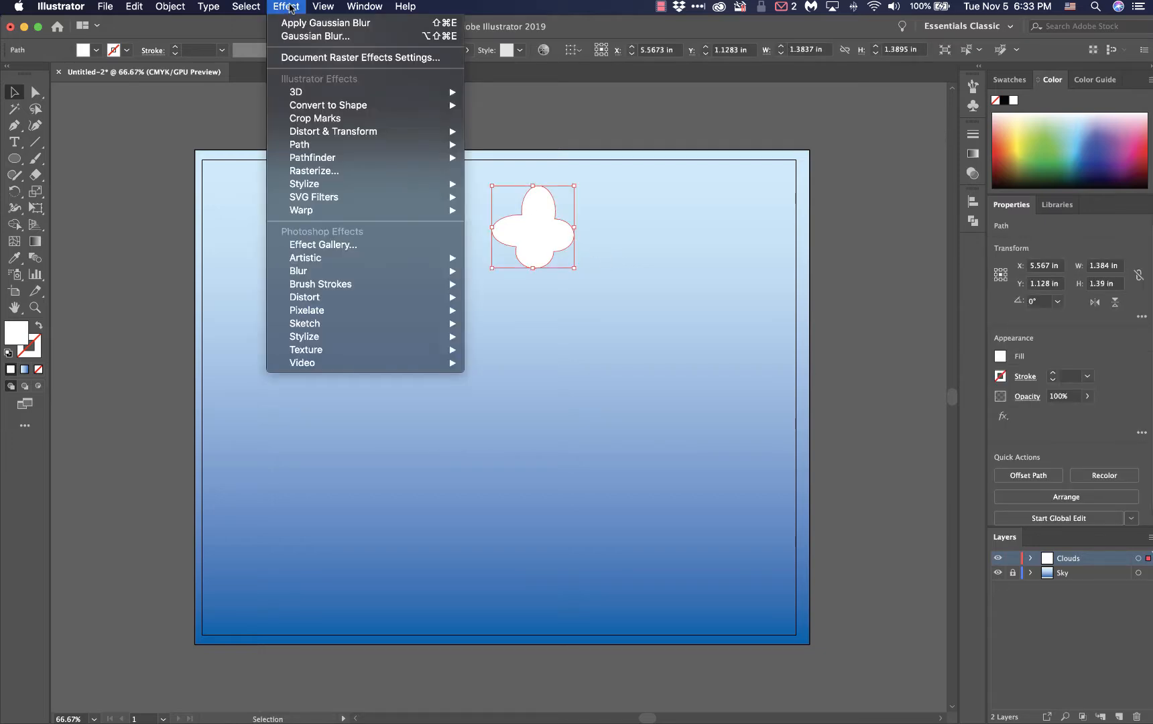
pyautogui.moveTo(362, 269)
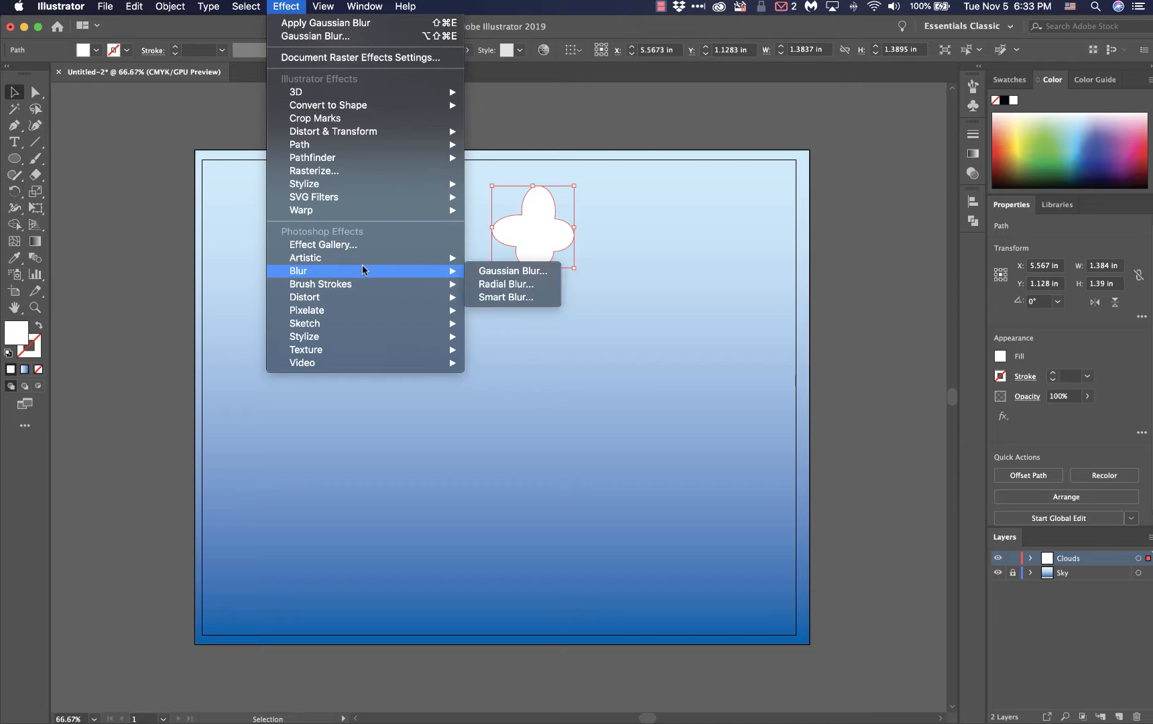
pyautogui.click(482, 269)
pyautogui.moveTo(529, 357); pyautogui.dragTo(533, 362)
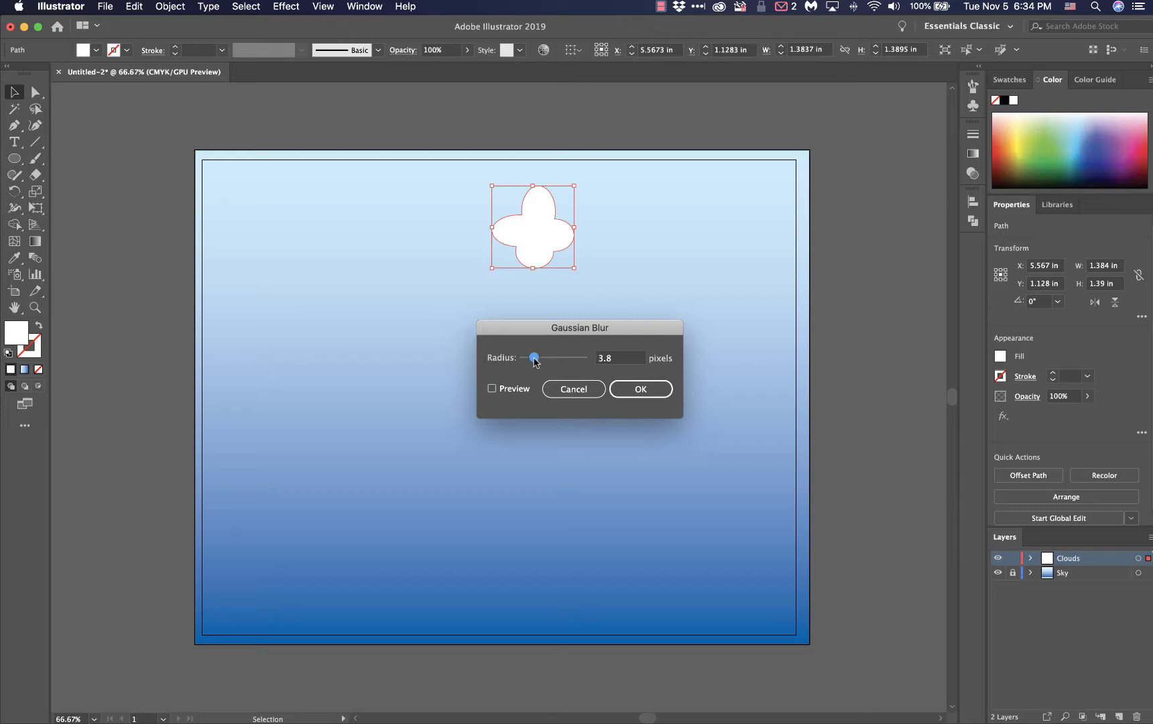
pyautogui.click(612, 362)
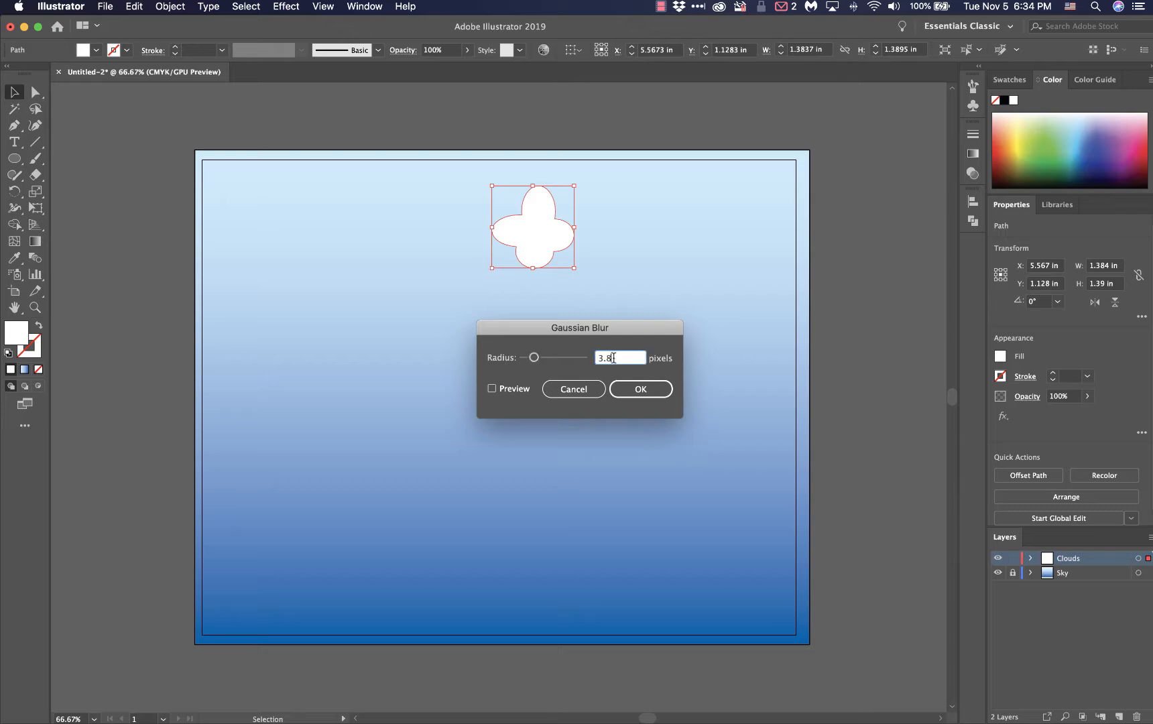
pyautogui.moveTo(612, 360); pyautogui.dragTo(594, 358)
pyautogui.write('4')
pyautogui.click(491, 389)
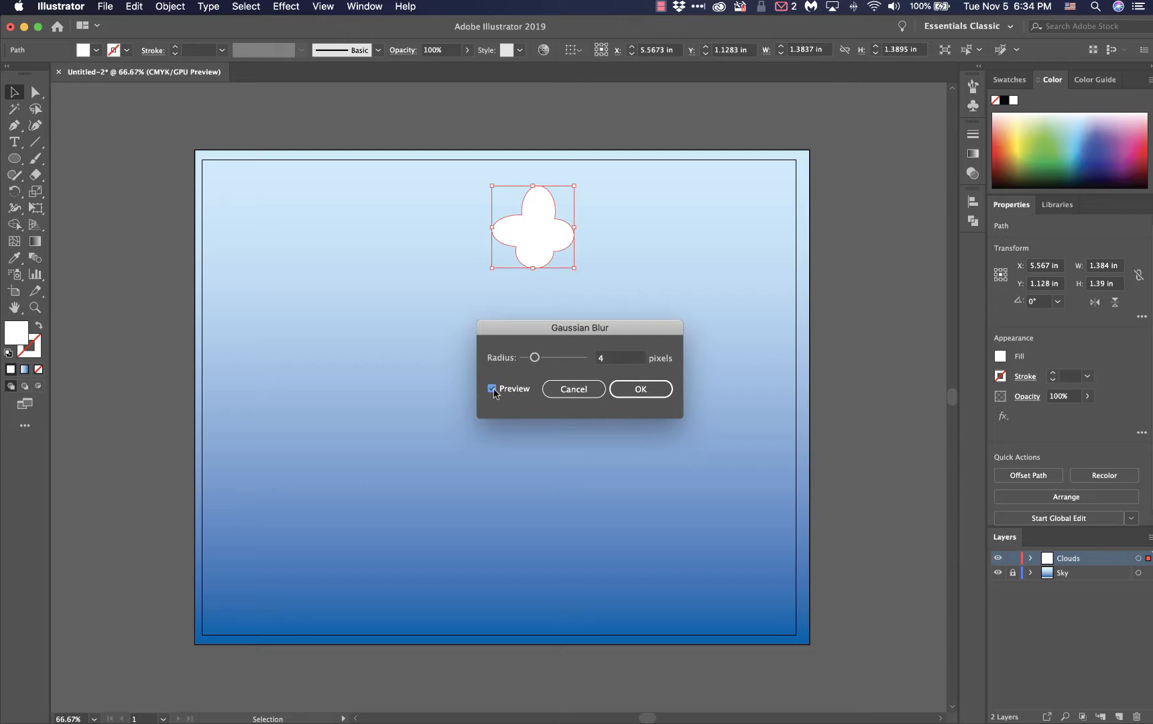
pyautogui.click(635, 389)
pyautogui.click(650, 278)
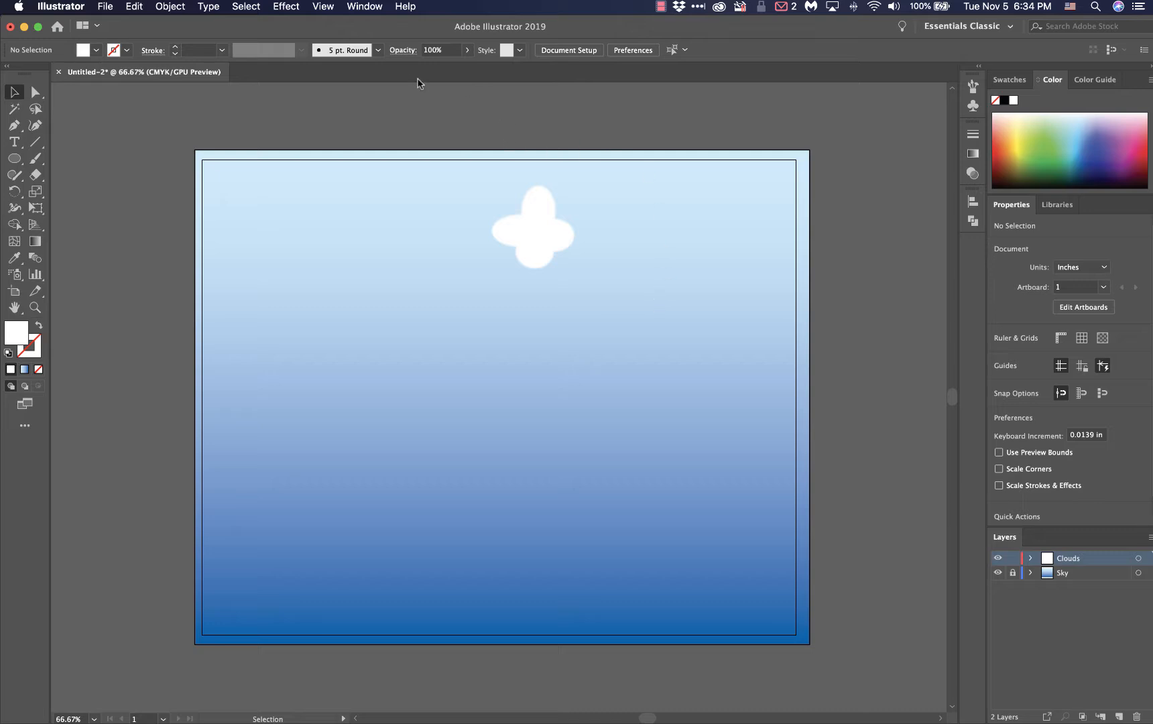
pyautogui.press('super+z')
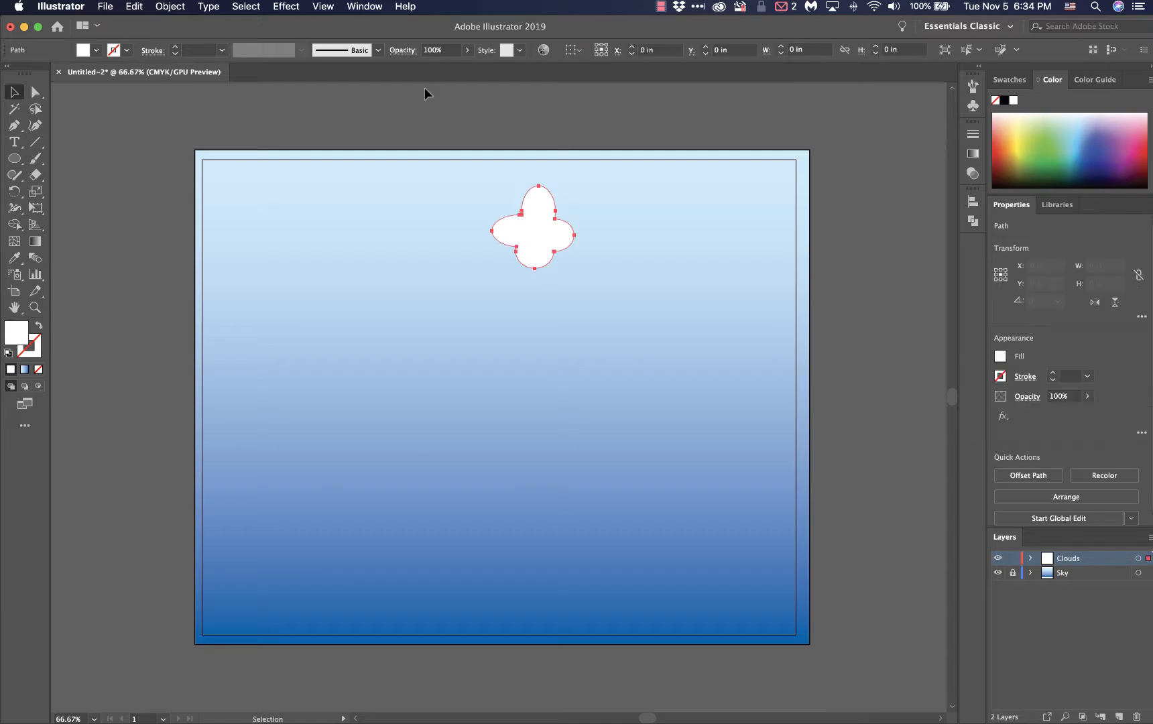
# Apply a Gaussian Blur with a 7-pixel radius to the cloud, and deselect it
pyautogui.click(287, 7)
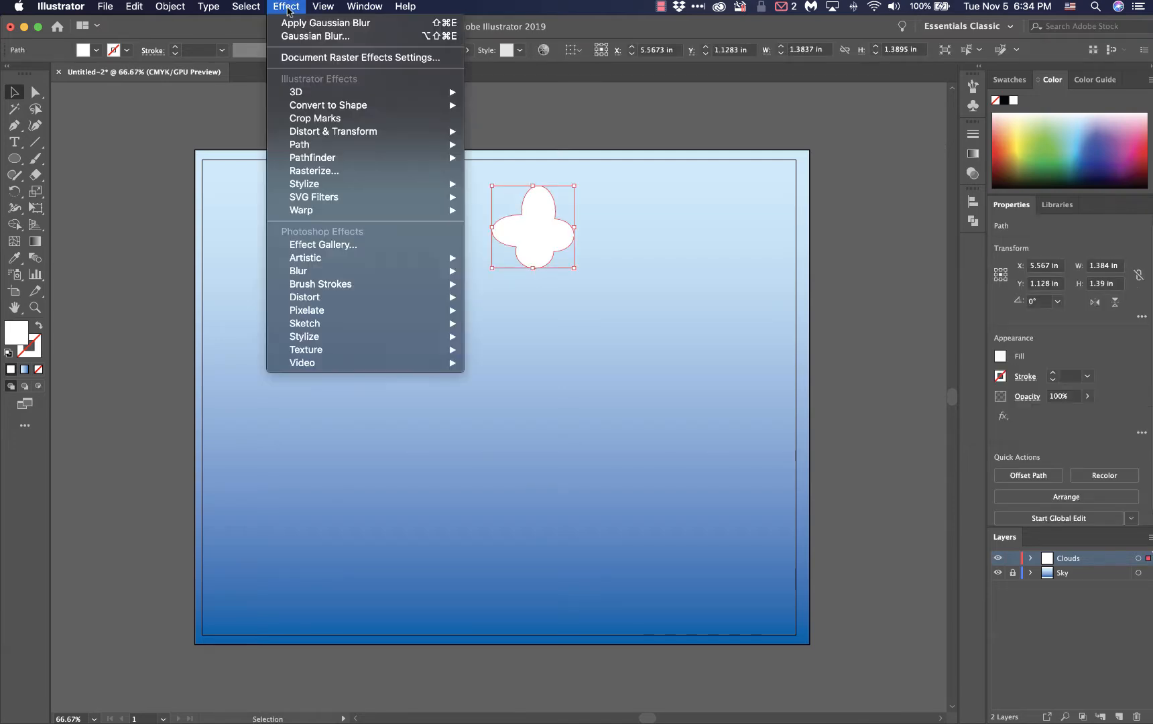
pyautogui.moveTo(366, 271)
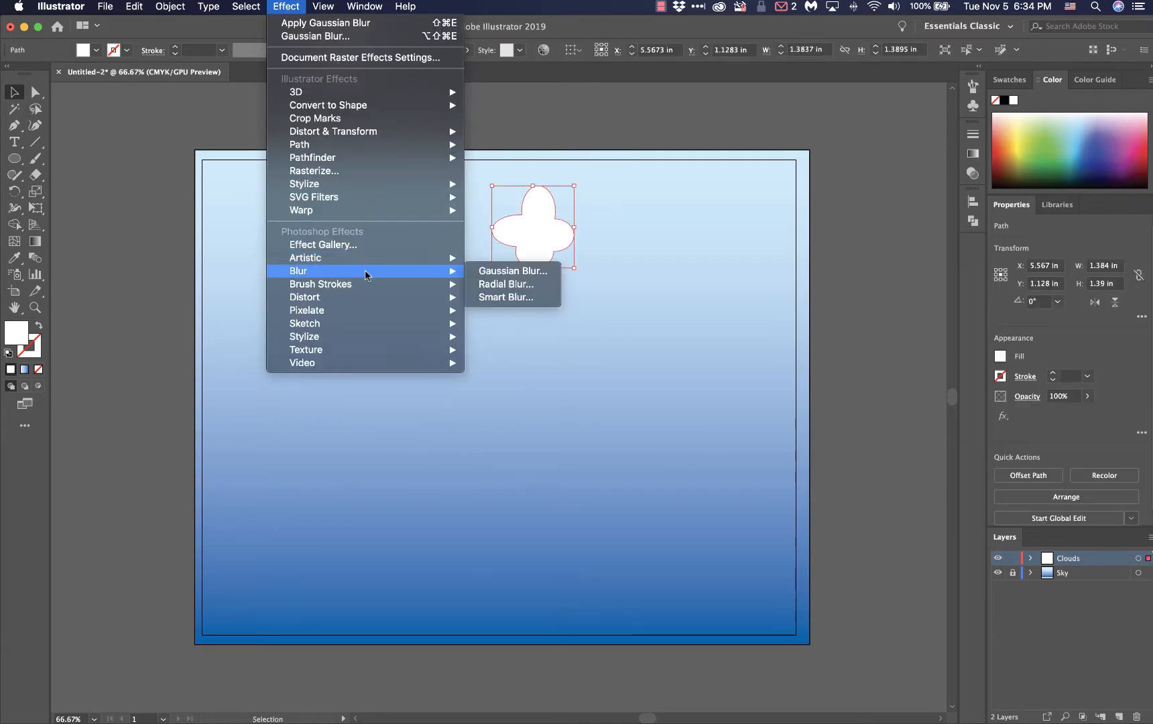
pyautogui.click(496, 272)
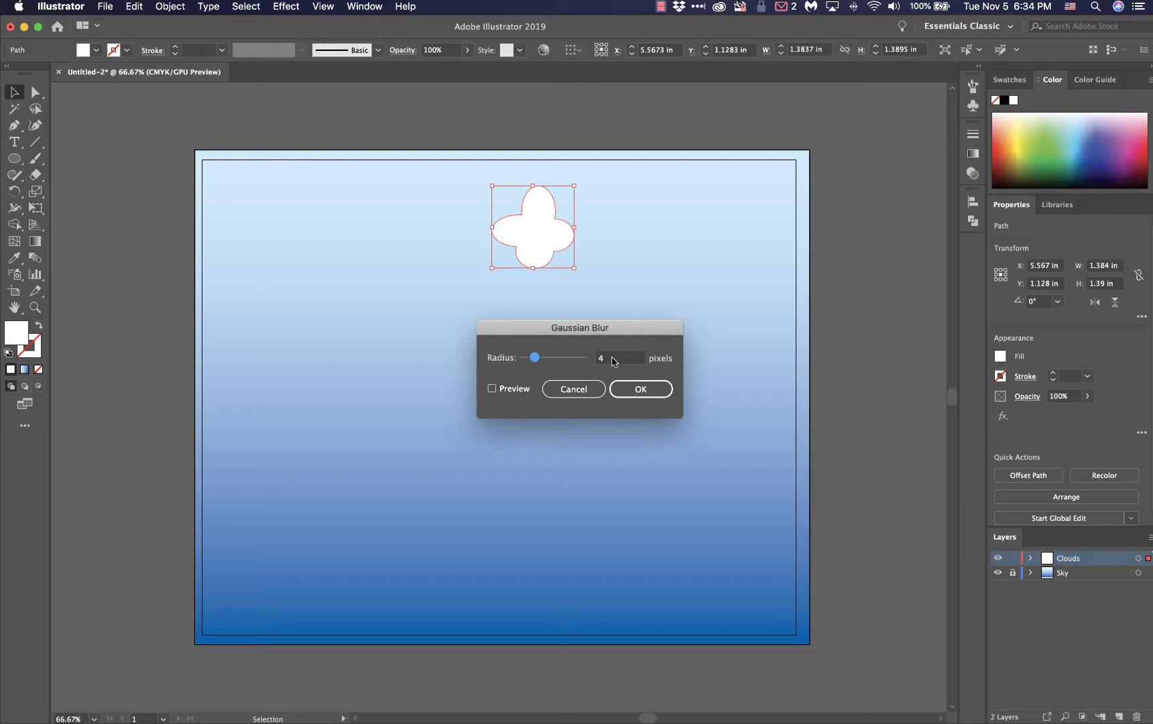
pyautogui.click(607, 363)
pyautogui.write('7')
pyautogui.click(639, 389)
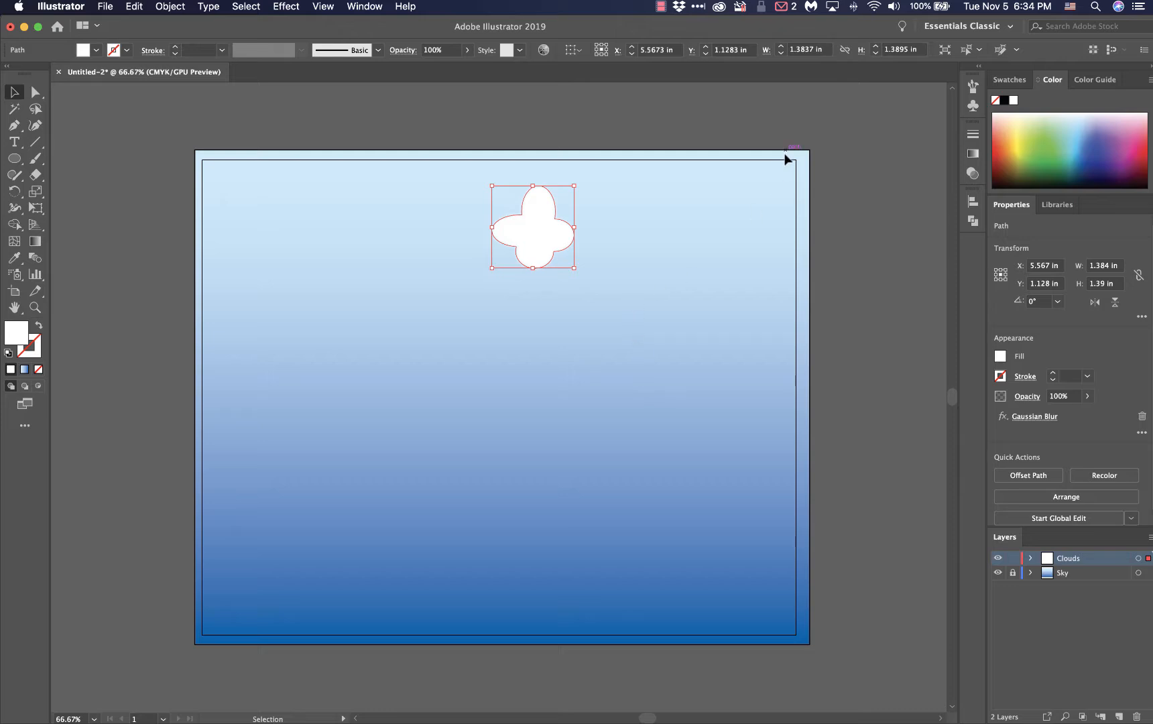
pyautogui.click(790, 109)
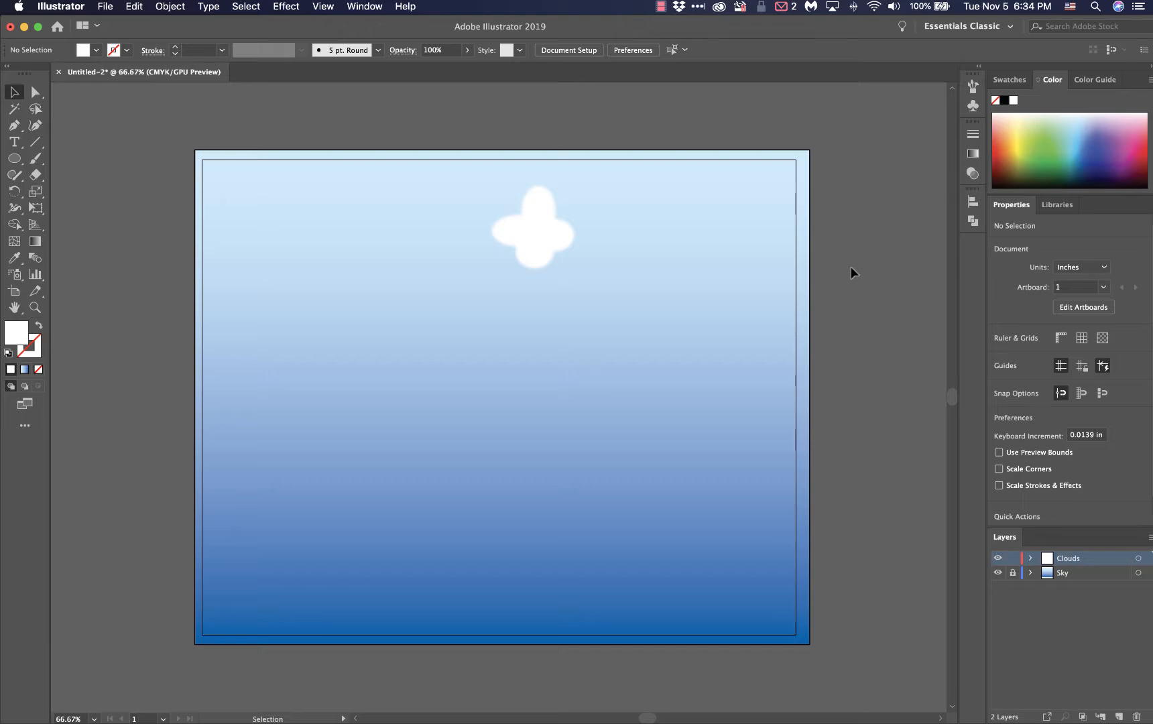
# Check the technical requirements in the project rubric on the Laulima page in Firefox, and return to Illustrator
pyautogui.hotkey('ctrl', 'Up')
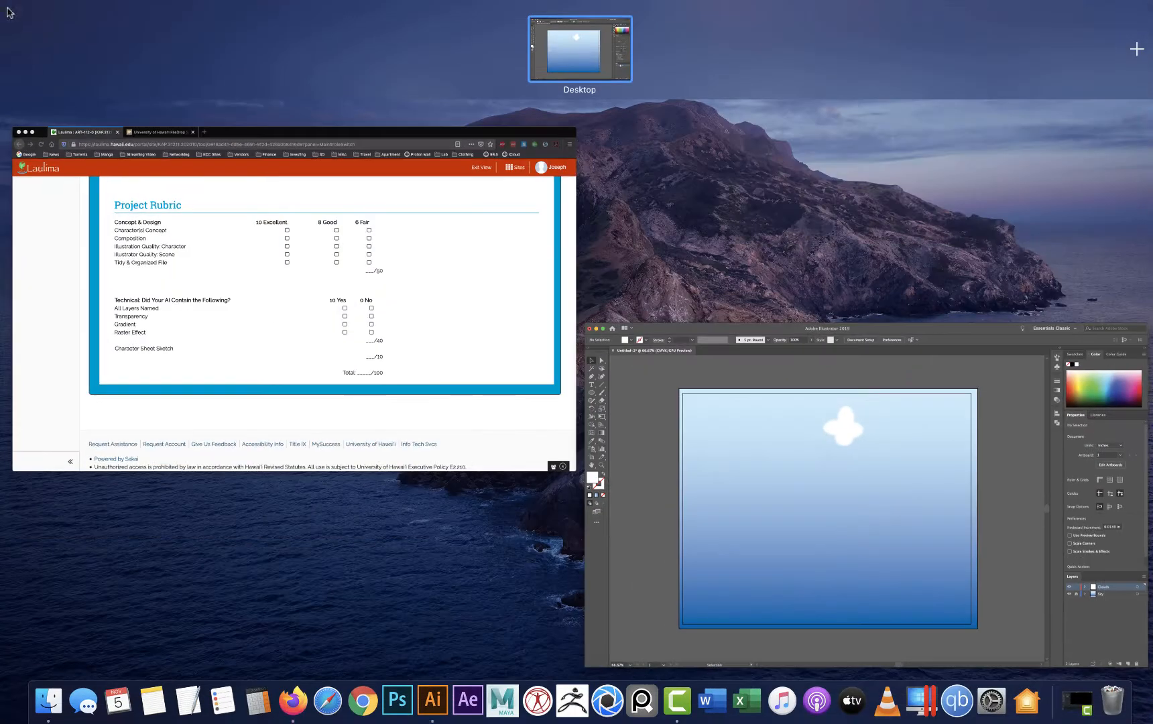
pyautogui.click(201, 292)
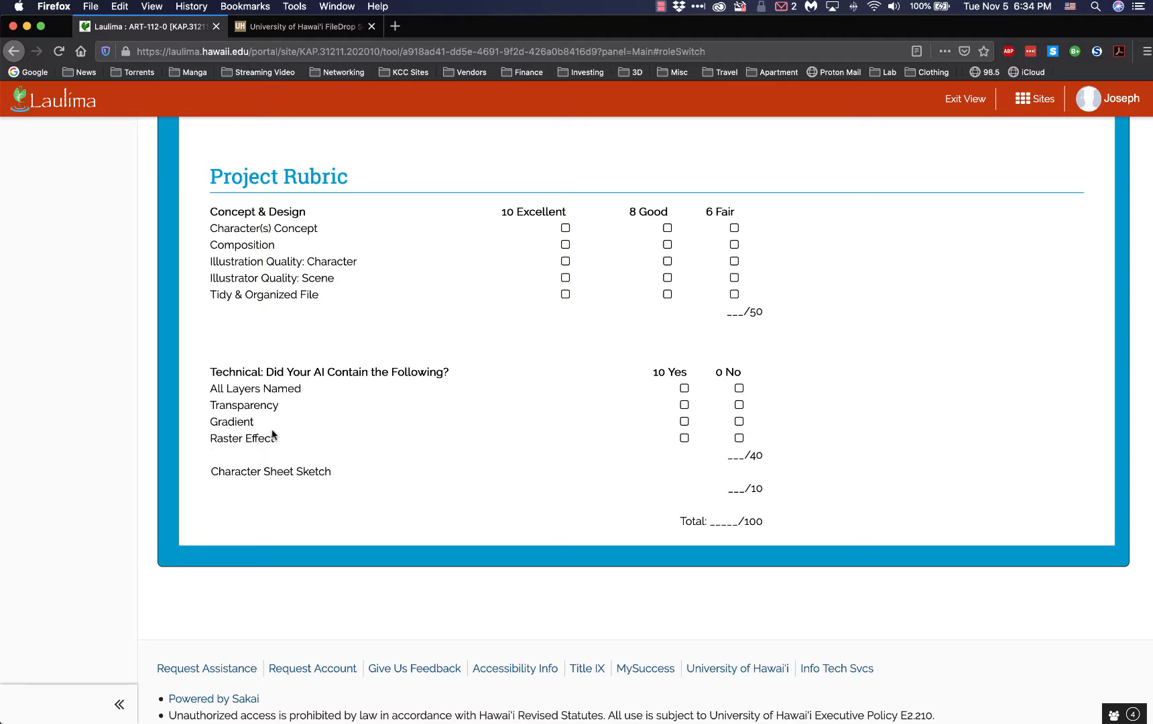
pyautogui.moveTo(0, 0)
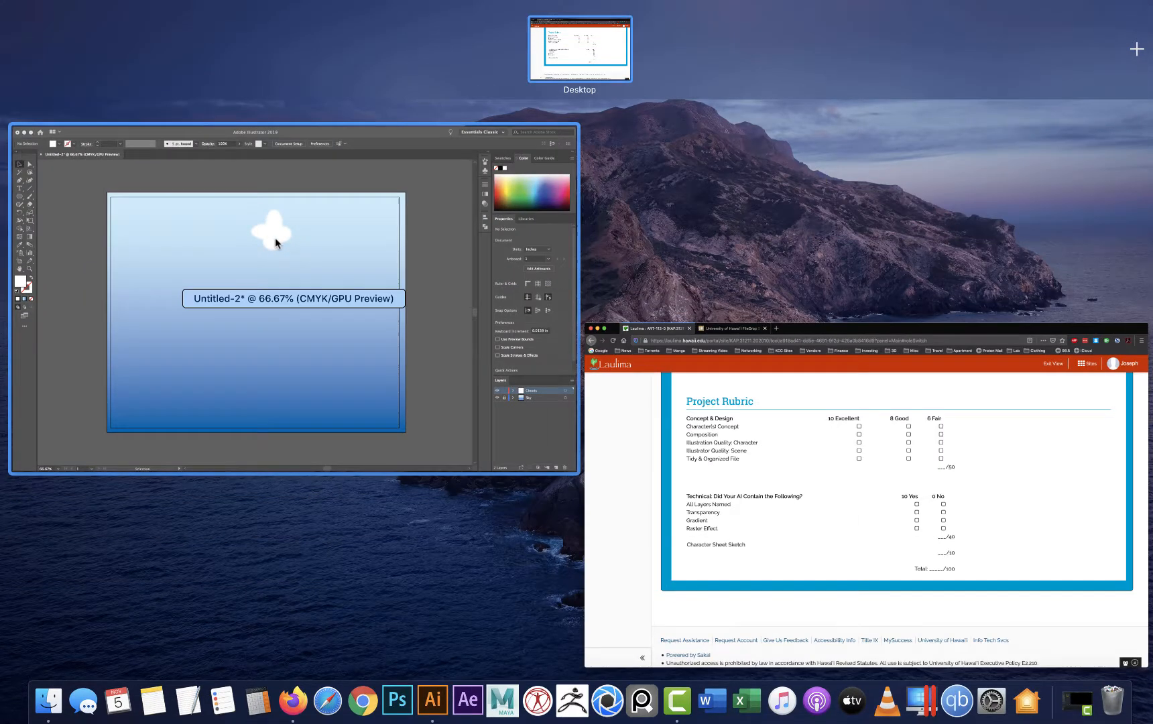
pyautogui.click(275, 237)
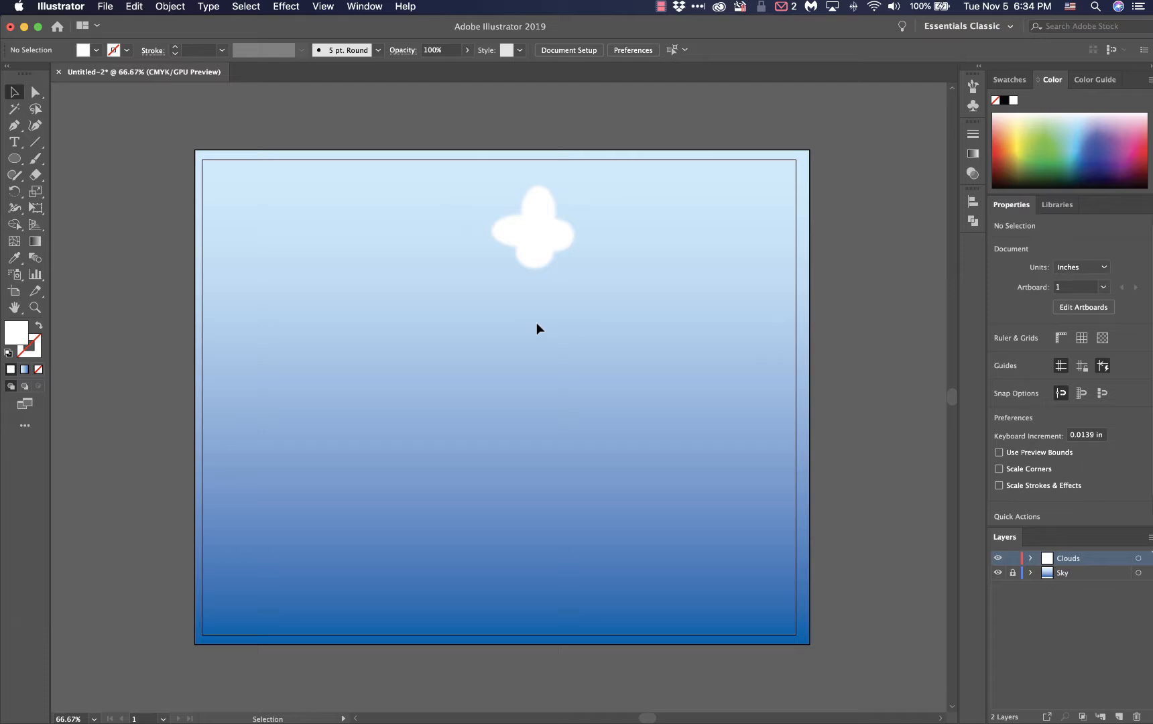
# Lower the blurred cloud's opacity to 75%, and deselect it
pyautogui.click(555, 251)
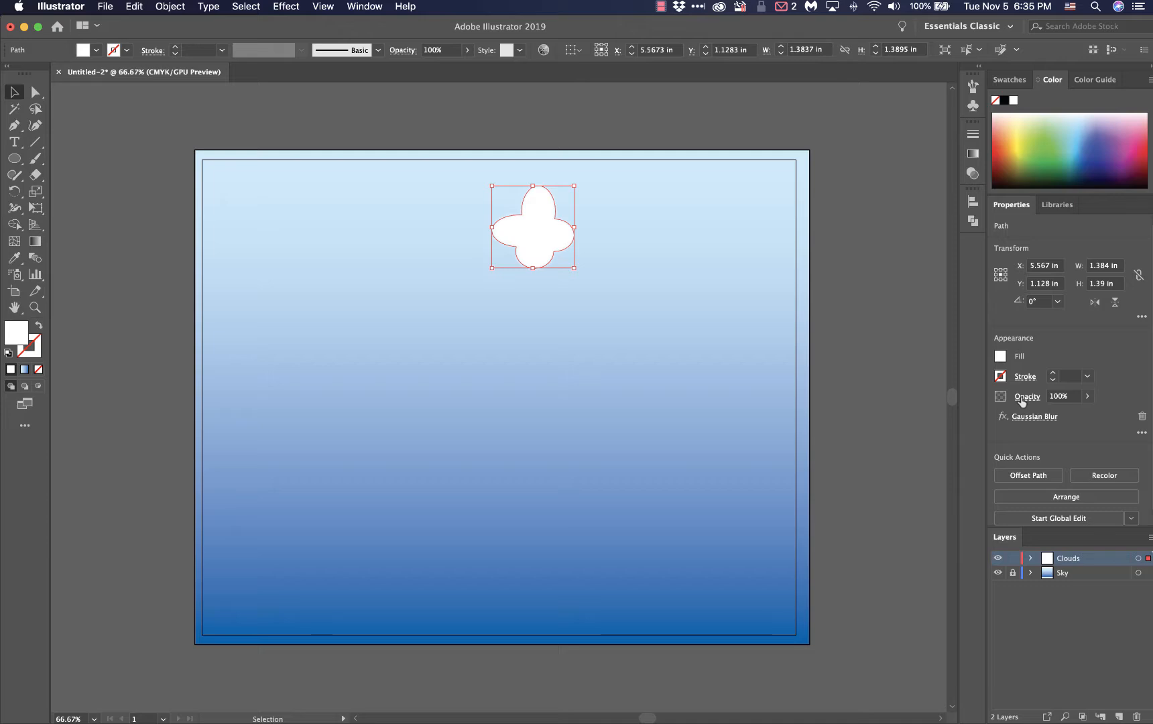
pyautogui.click(1088, 397)
pyautogui.moveTo(1086, 416); pyautogui.dragTo(1073, 416)
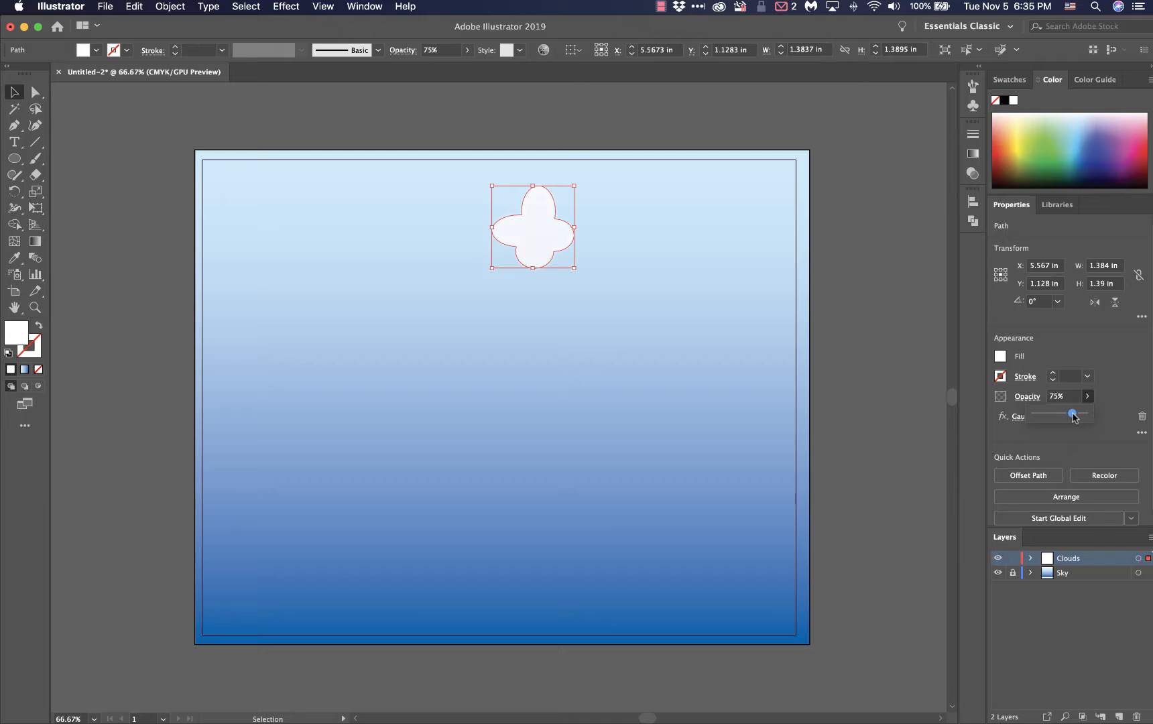
pyautogui.click(868, 326)
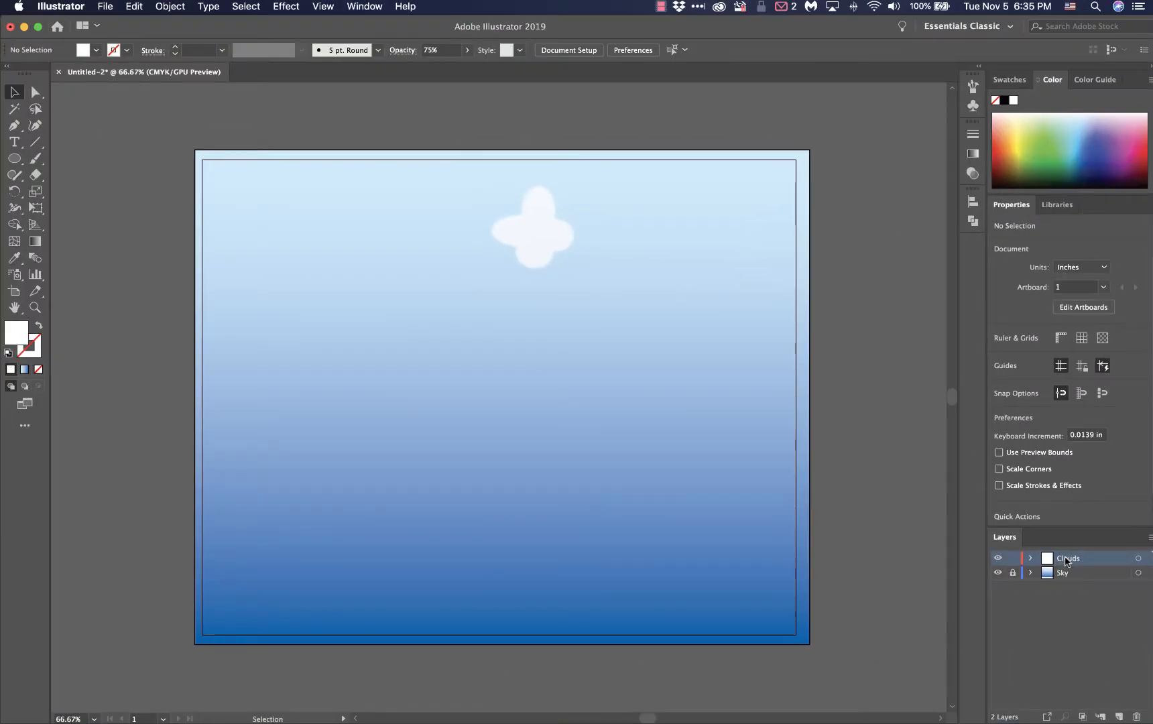
# Compare the artwork with the rubric's layer naming, transparency, gradient and raster effect items in Firefox, and return to Illustrator
pyautogui.moveTo(2, 4)
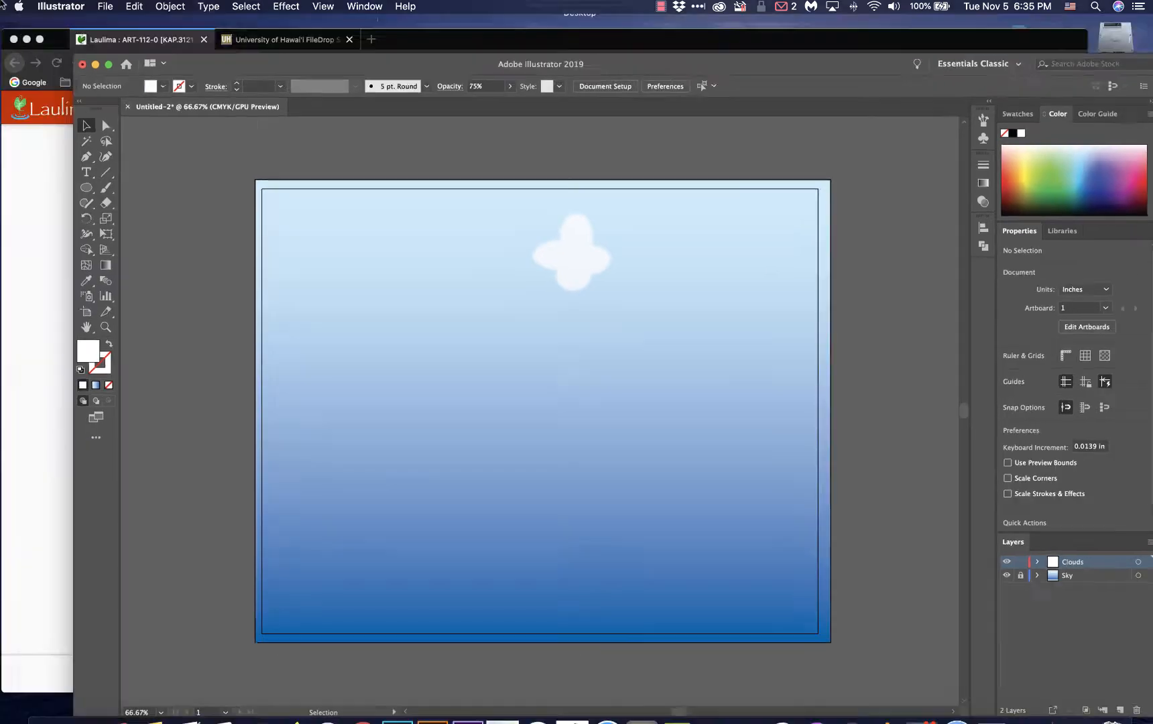
pyautogui.click(241, 345)
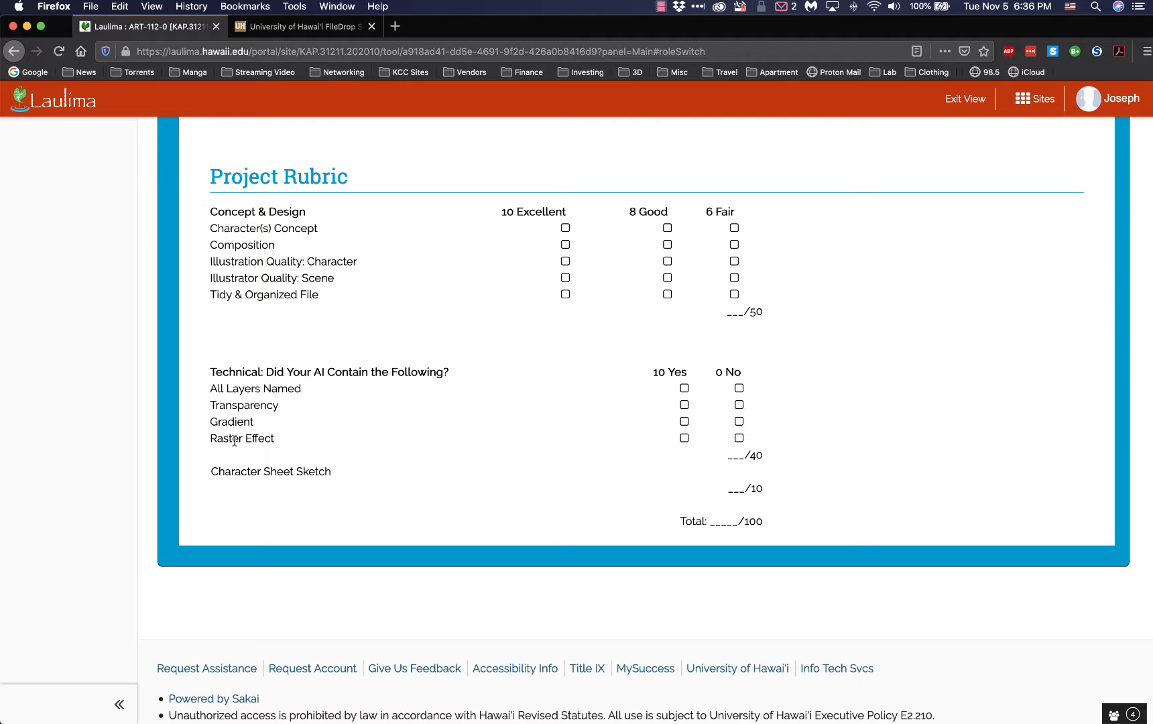
pyautogui.hotkey('ctrl', 'Up')
pyautogui.click(256, 194)
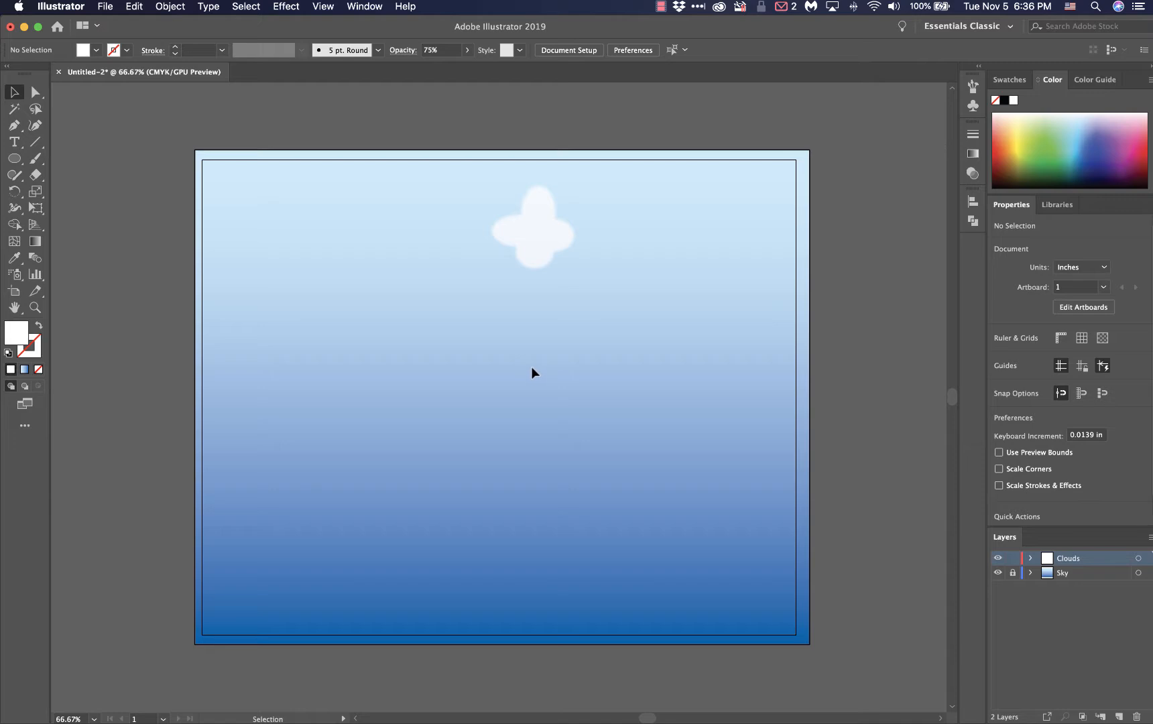
# Duplicate the cloud repeatedly across the upper sky, overlapping some copies and letting others extend past the artboard's edges
pyautogui.click(549, 244)
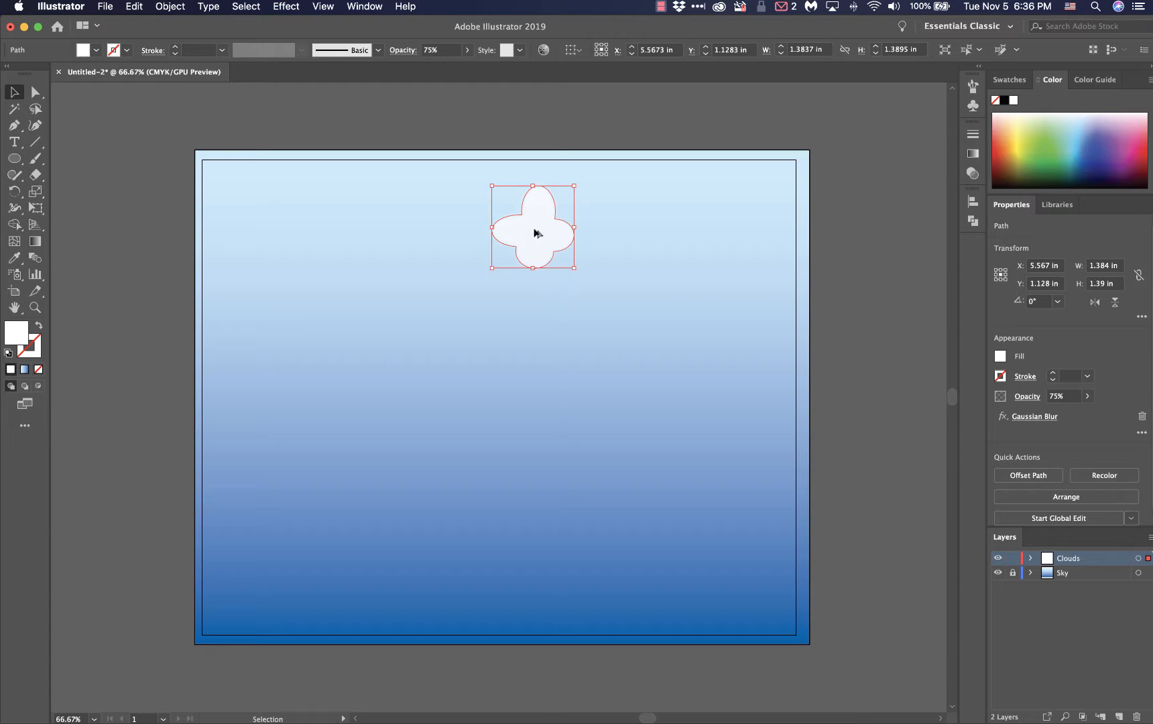
pyautogui.moveTo(503, 238); pyautogui.dragTo(597, 284)
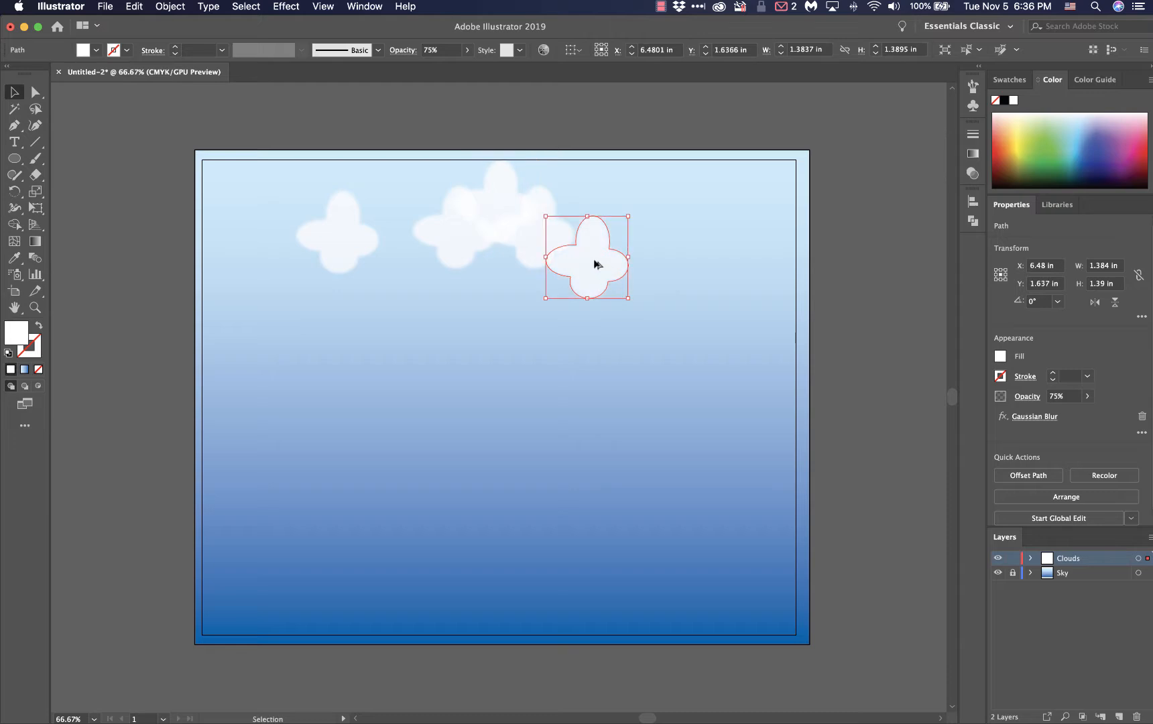
pyautogui.moveTo(596, 263); pyautogui.dragTo(645, 239)
pyautogui.moveTo(352, 255); pyautogui.dragTo(299, 279)
pyautogui.moveTo(458, 254); pyautogui.dragTo(476, 296)
pyautogui.moveTo(340, 217); pyautogui.dragTo(215, 167)
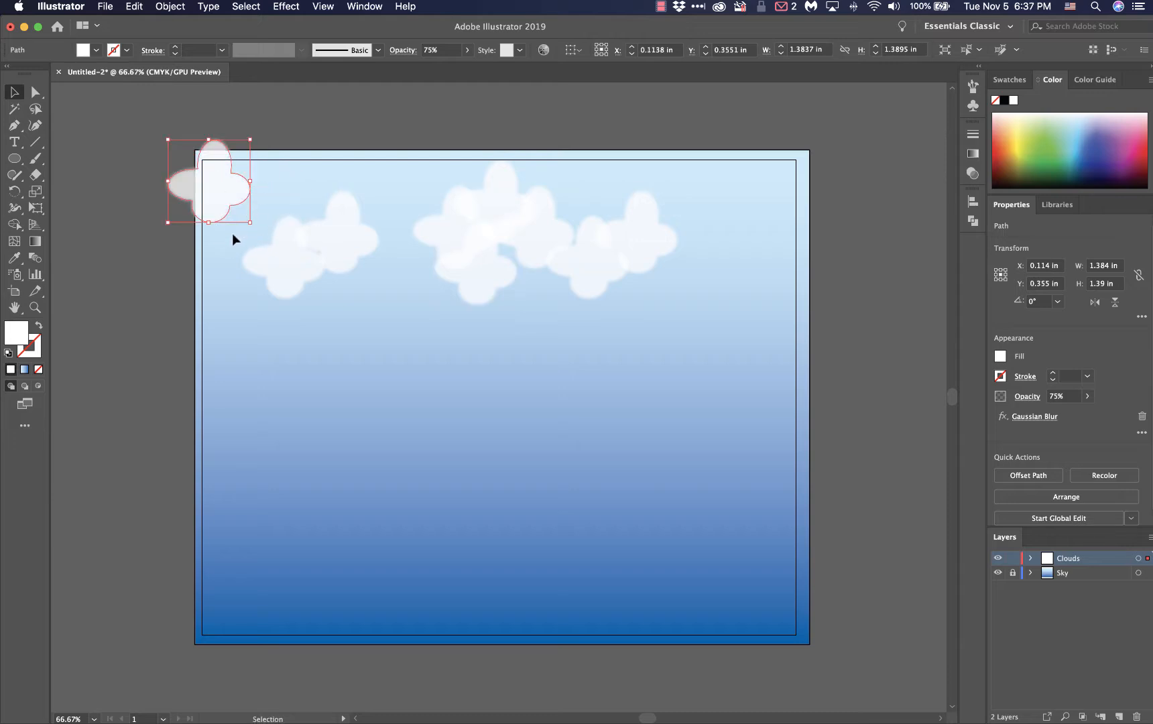
pyautogui.click(166, 246)
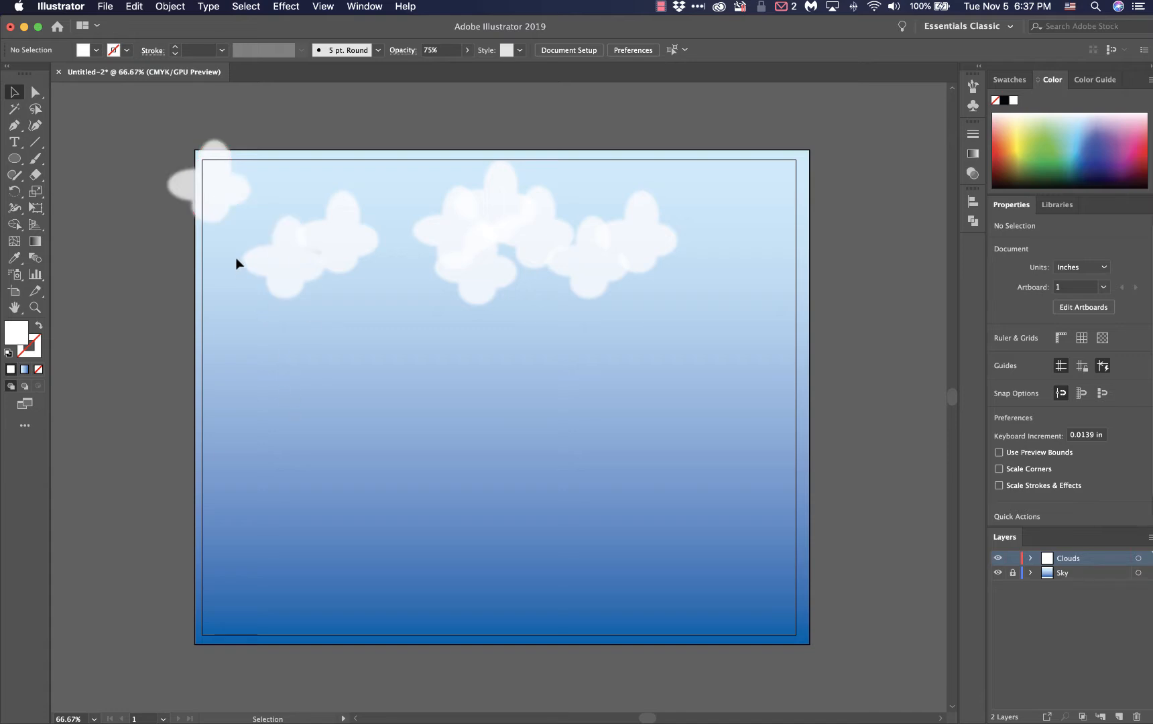
pyautogui.moveTo(221, 196); pyautogui.dragTo(564, 164)
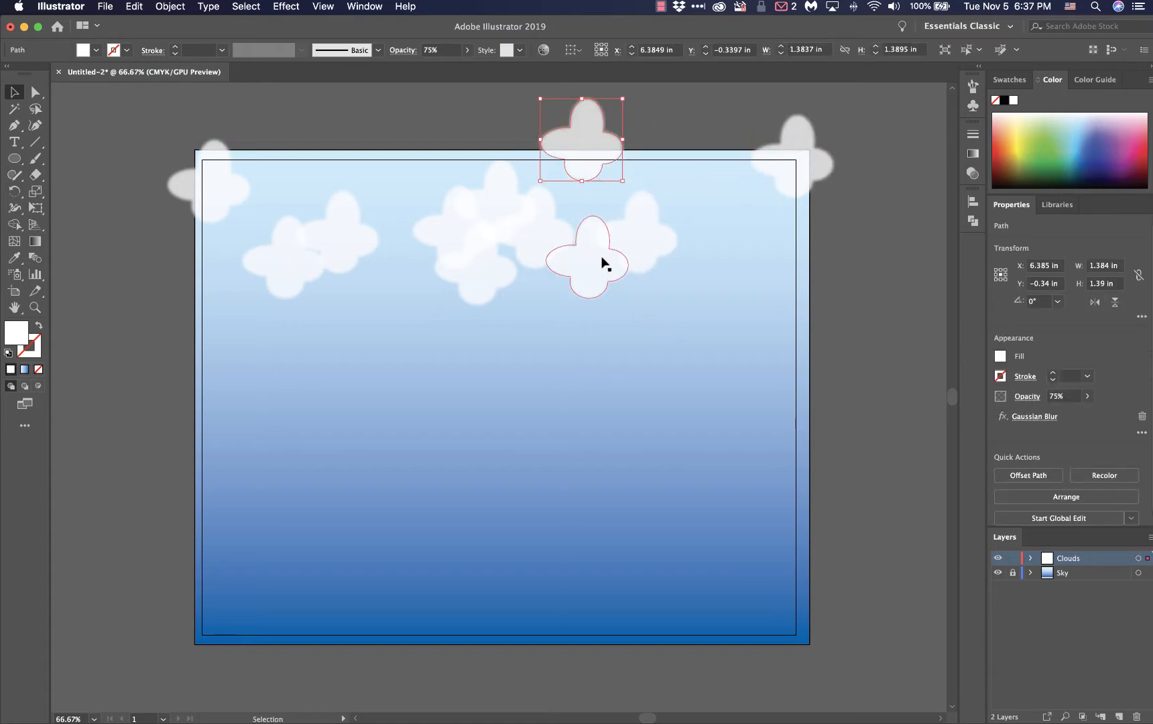
pyautogui.click(842, 282)
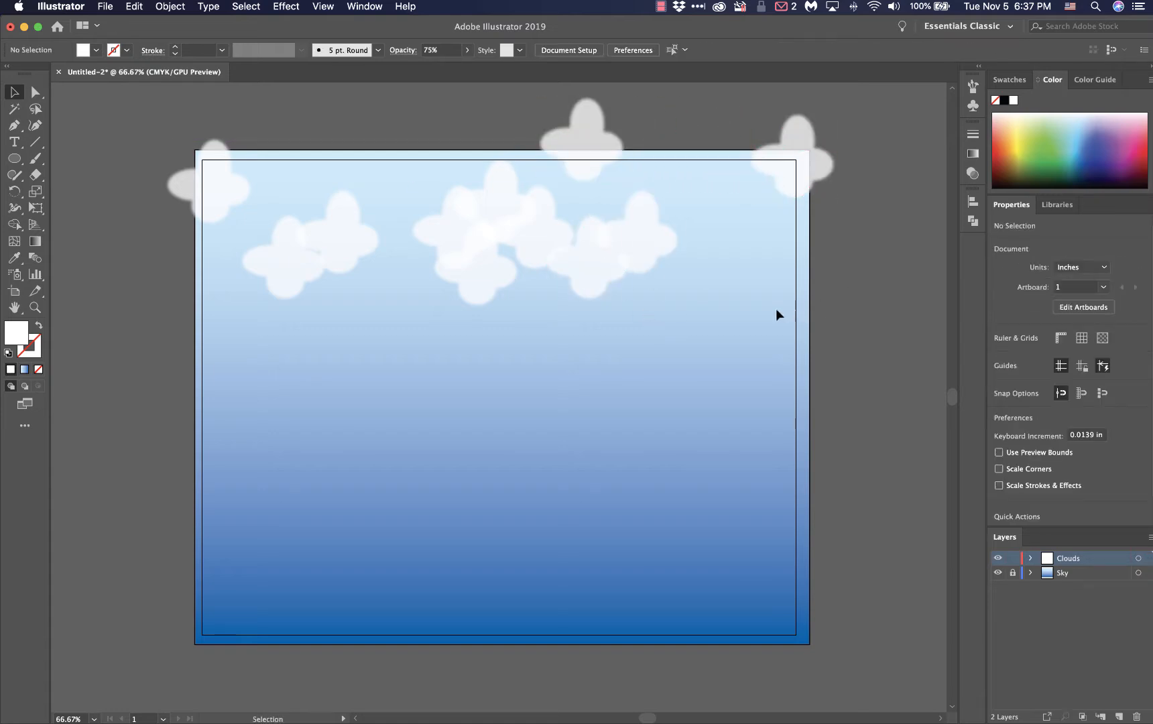
# Add a new layer and draw a rectangle about 12.29 by 2.65 in across the artboard's lower part, overlapping its edges
pyautogui.click(1117, 717)
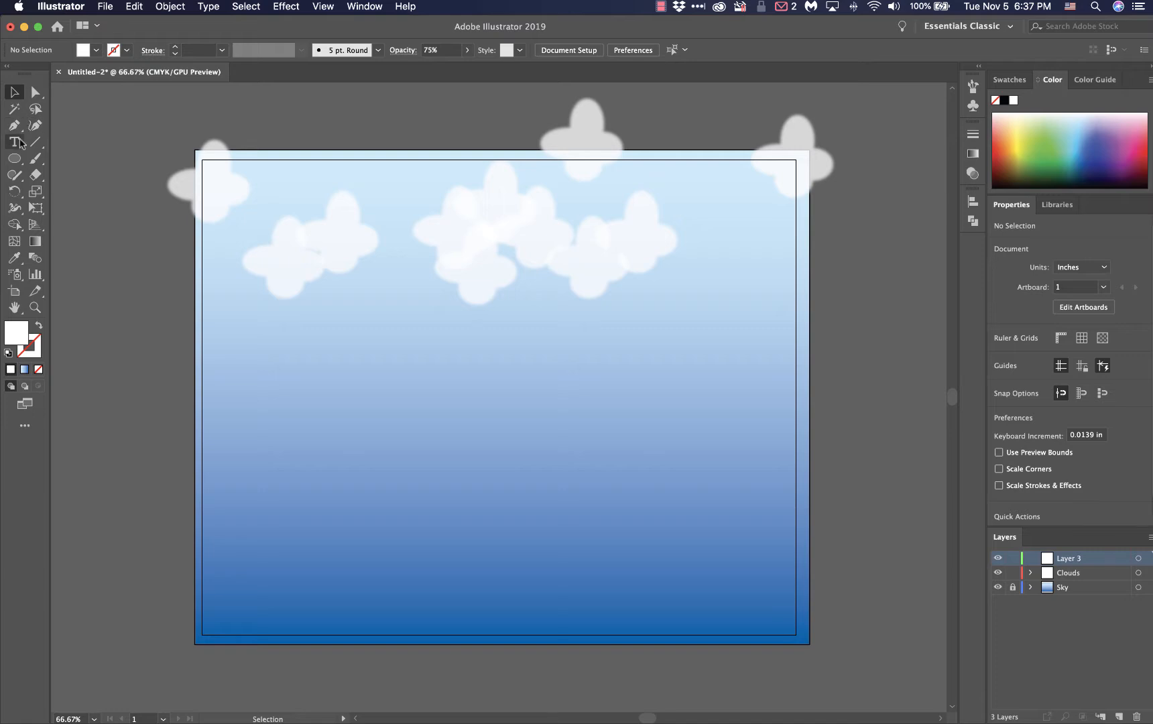
pyautogui.click(15, 159)
pyautogui.click(16, 159)
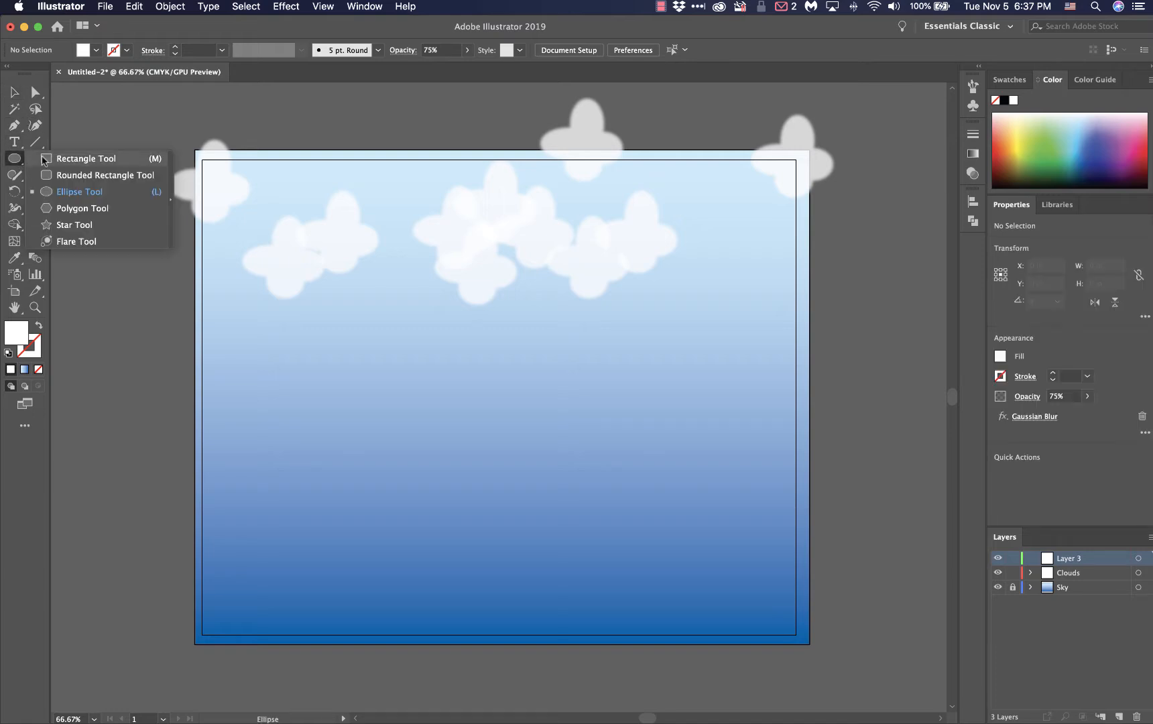
pyautogui.click(85, 159)
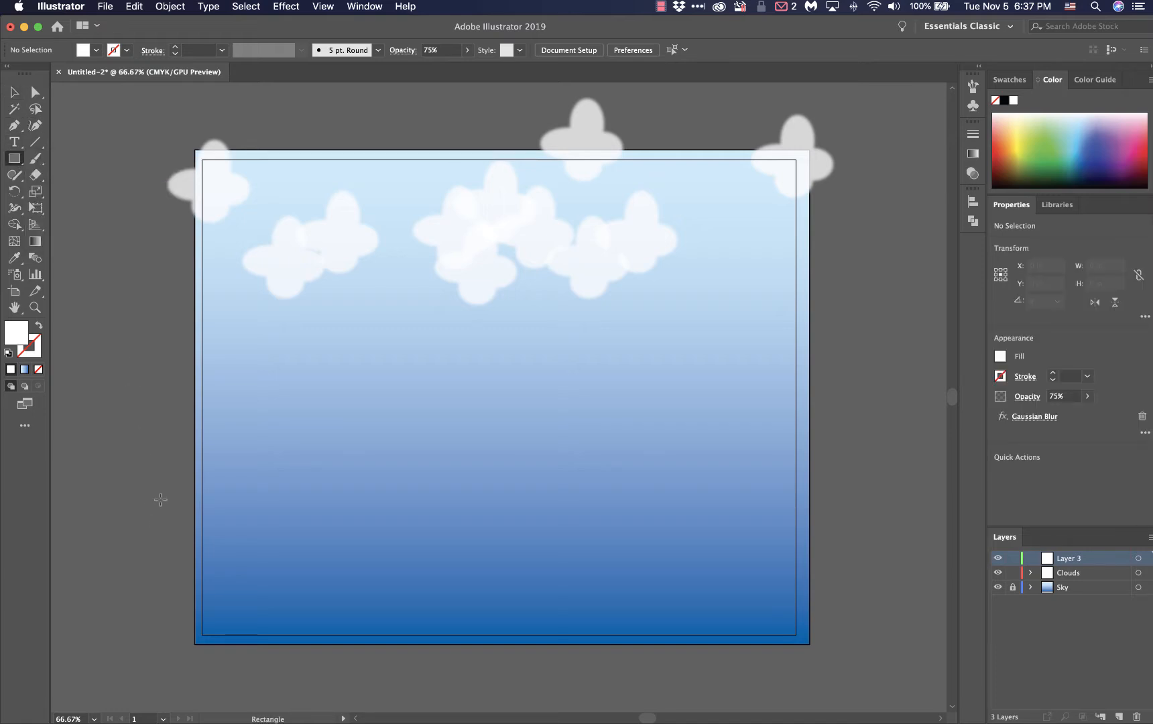
pyautogui.moveTo(161, 500); pyautogui.dragTo(892, 657)
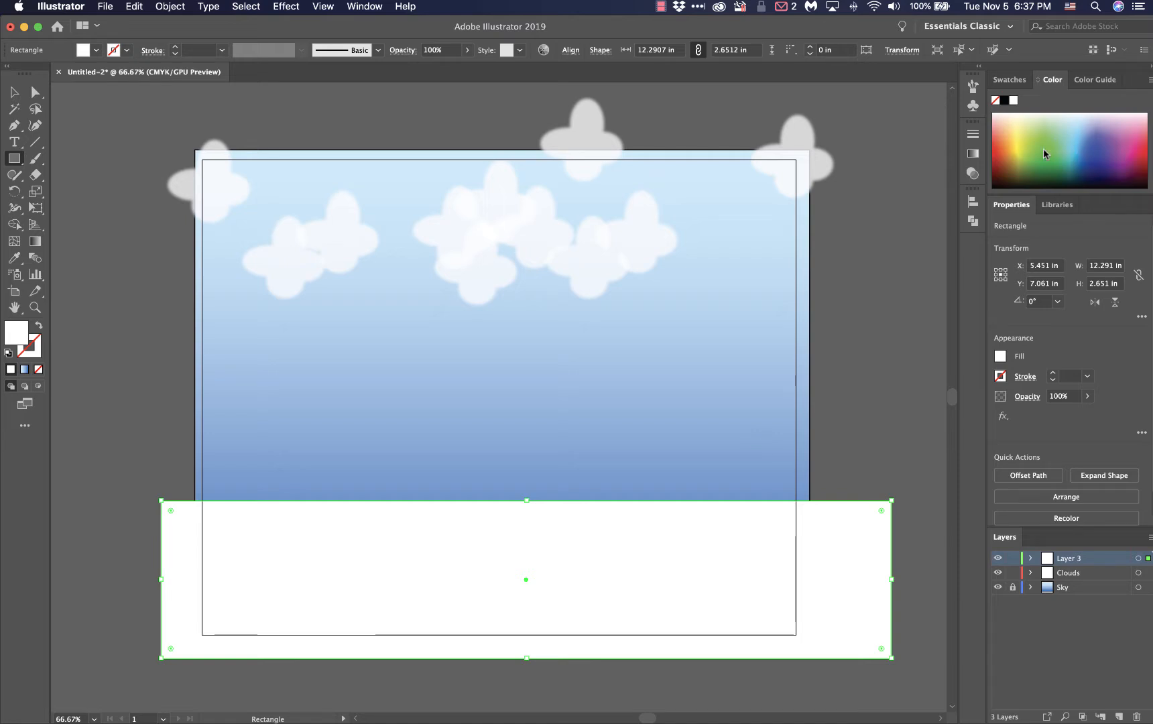
# Fill the new rectangle with the green swatch, and deselect it
pyautogui.click(1014, 80)
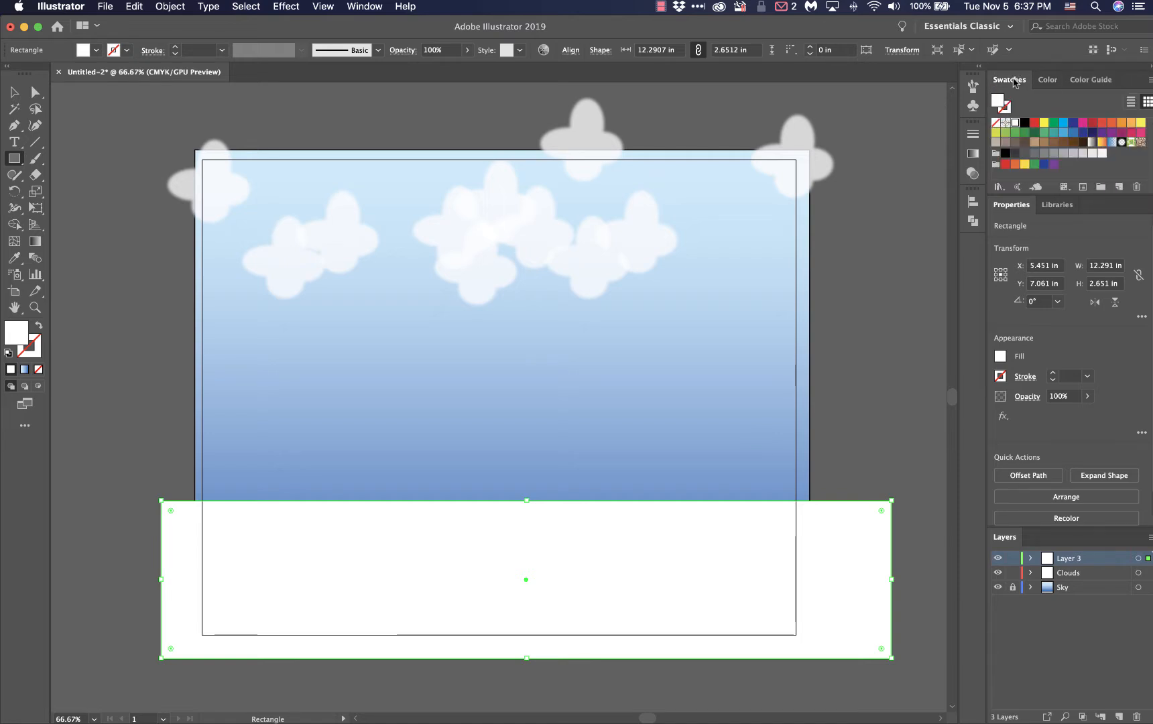
pyautogui.click(1054, 123)
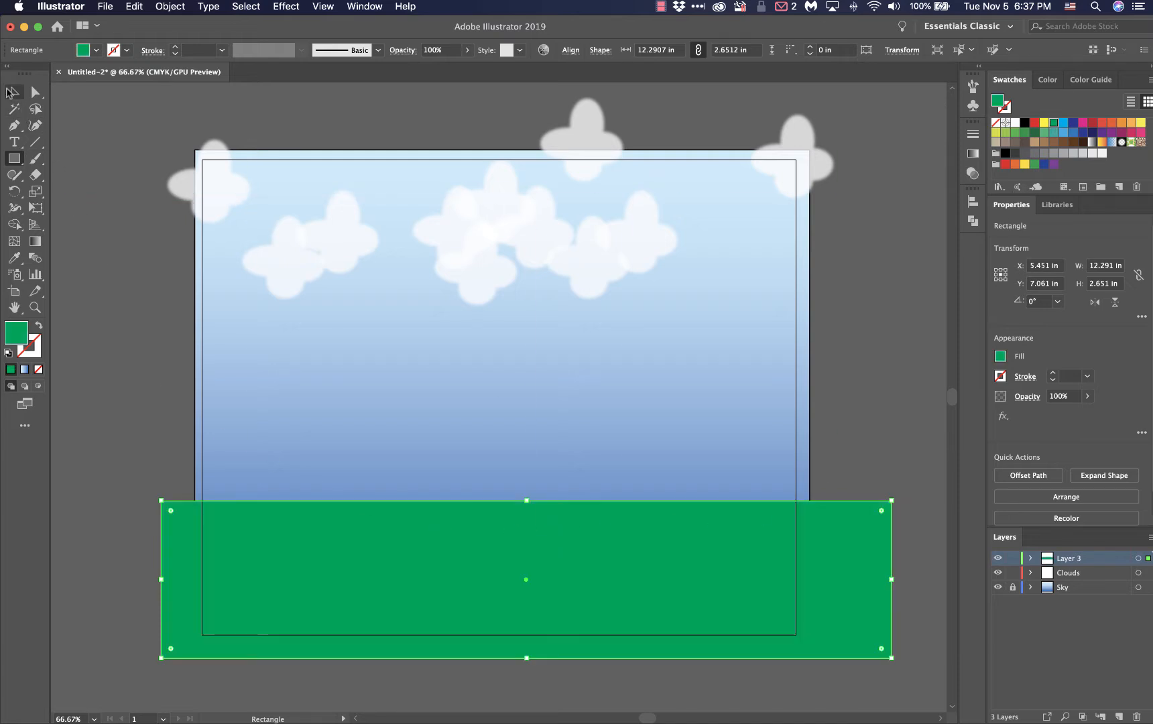
pyautogui.click(14, 94)
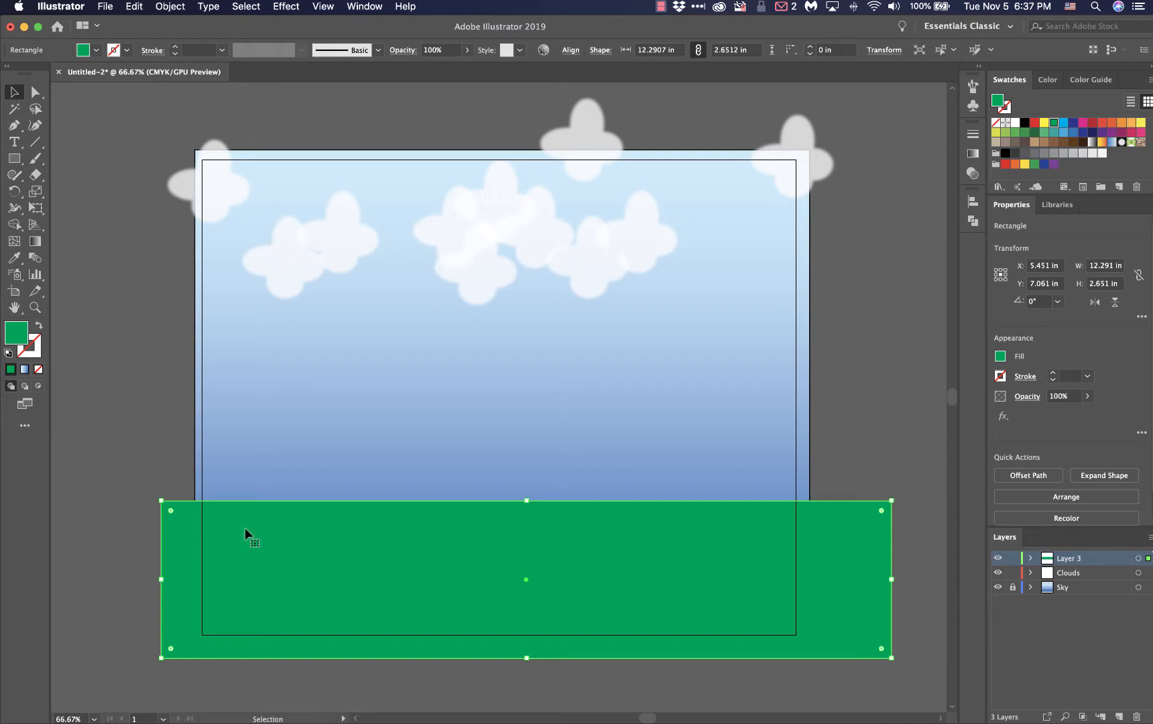
pyautogui.click(155, 437)
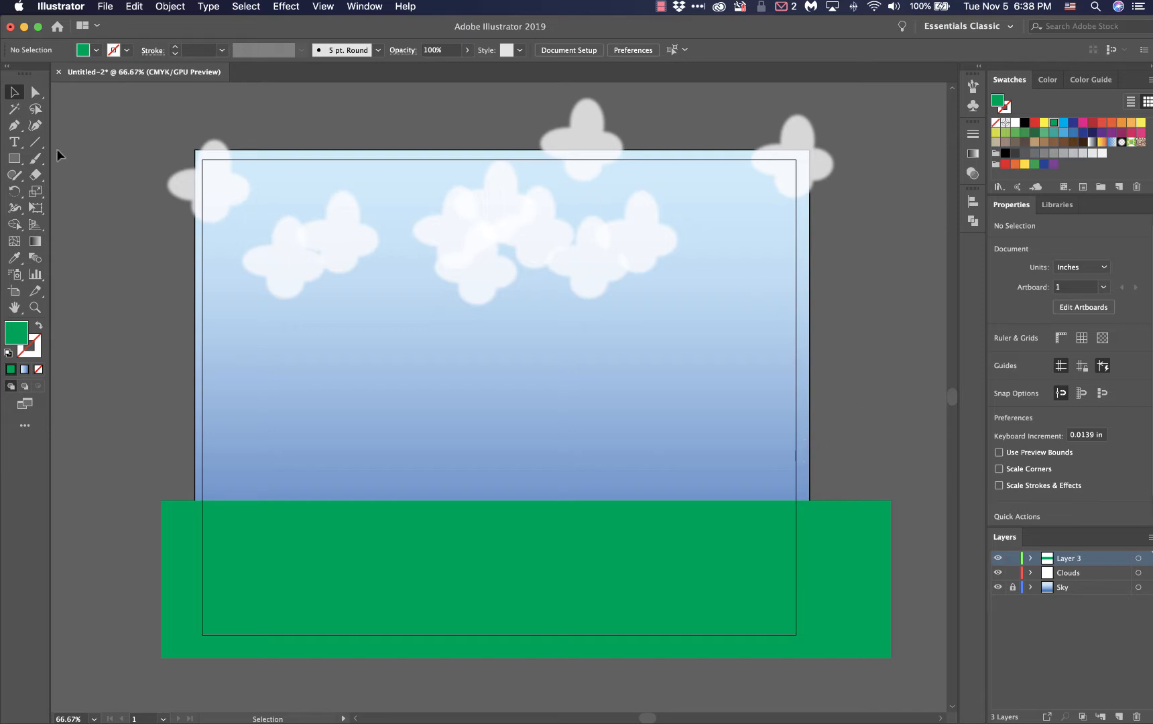
# Choose the Ellipse tool and rename the green rectangle's layer as Ground
pyautogui.click(11, 161)
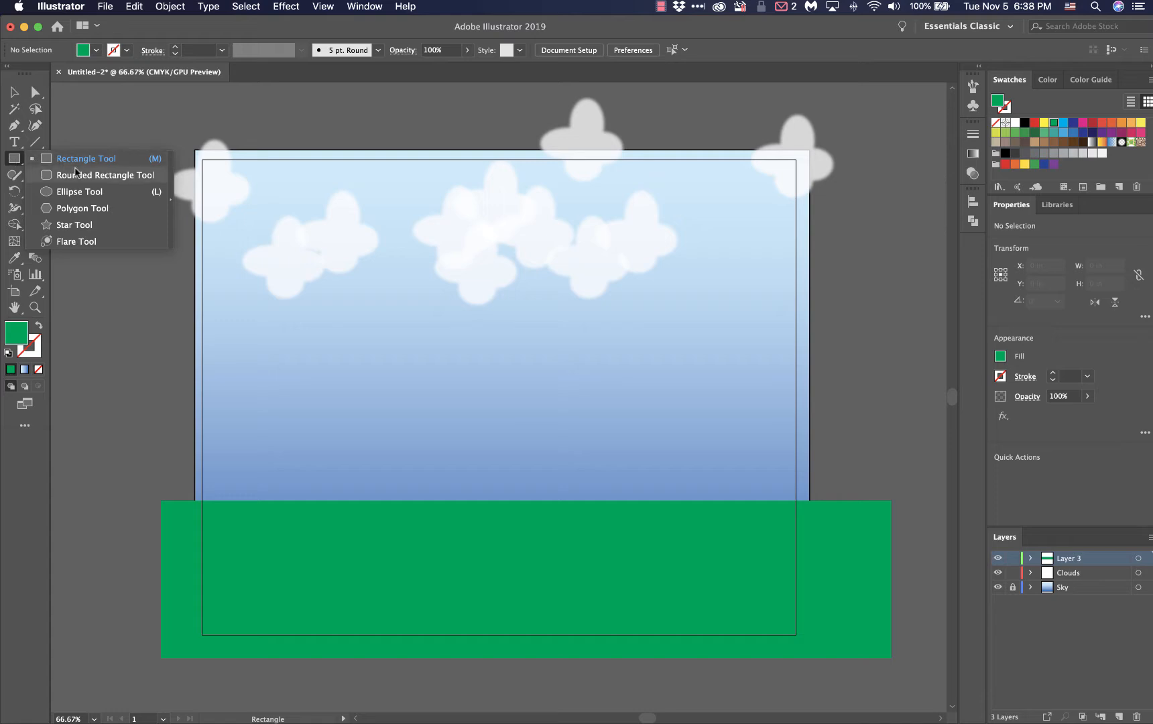
pyautogui.click(76, 193)
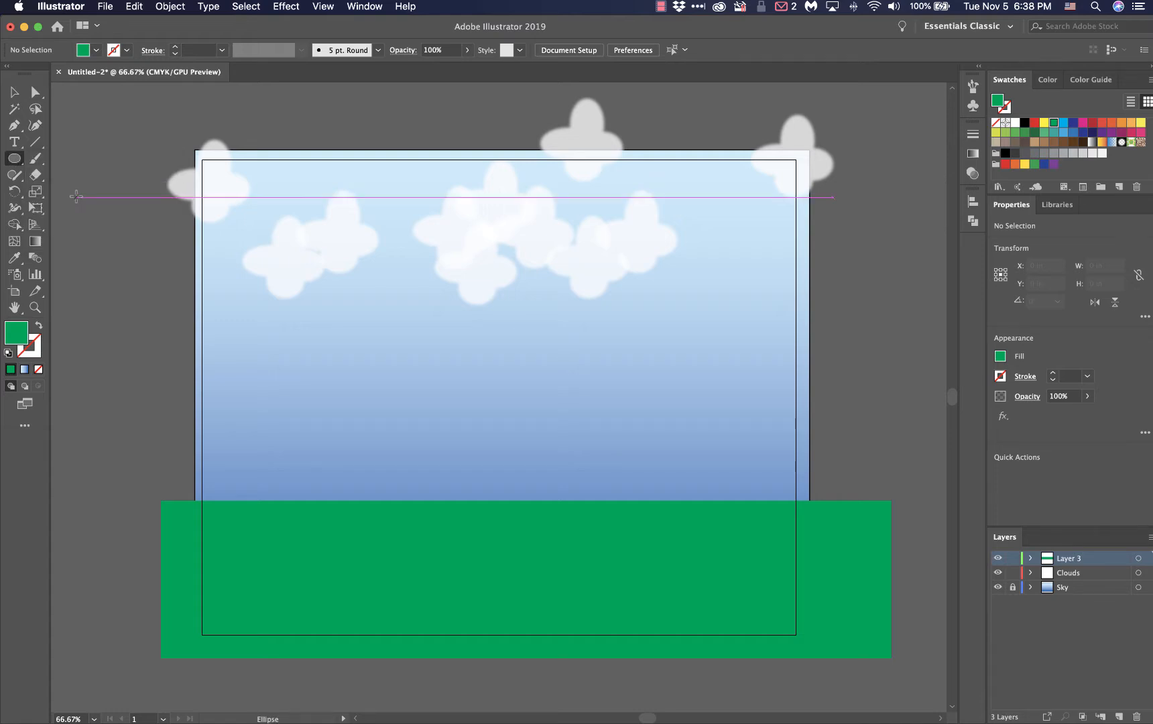
pyautogui.doubleClick(1071, 559)
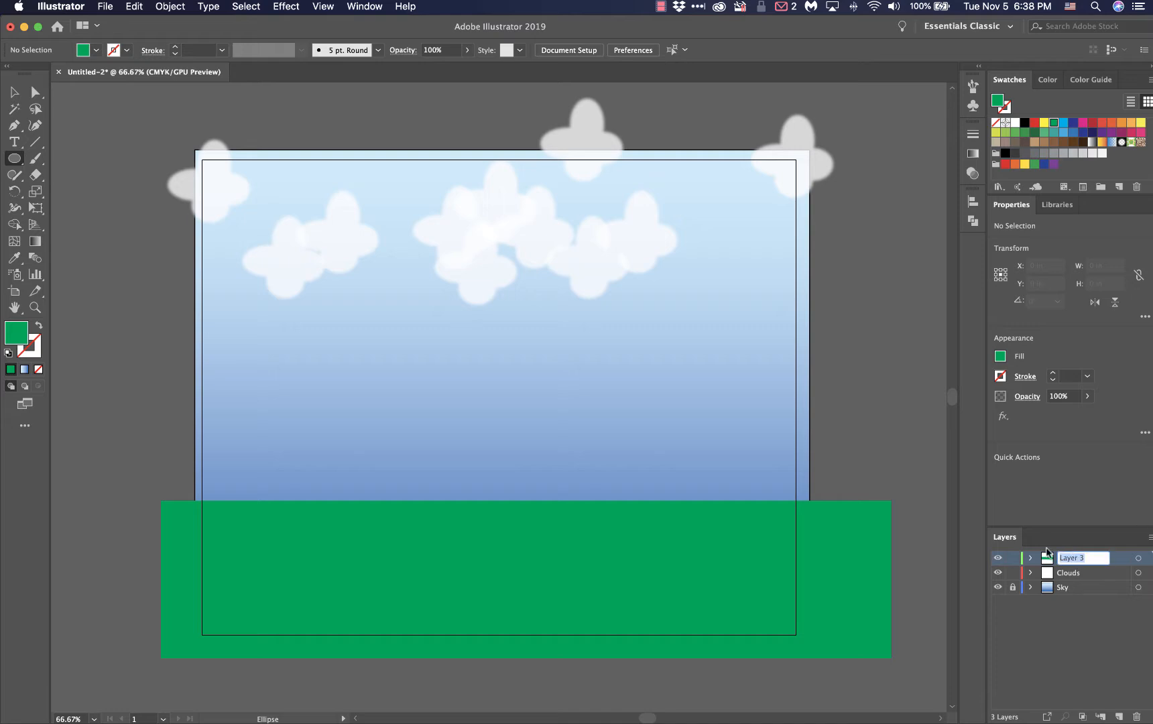
pyautogui.write('Ground')
pyautogui.press('Return')
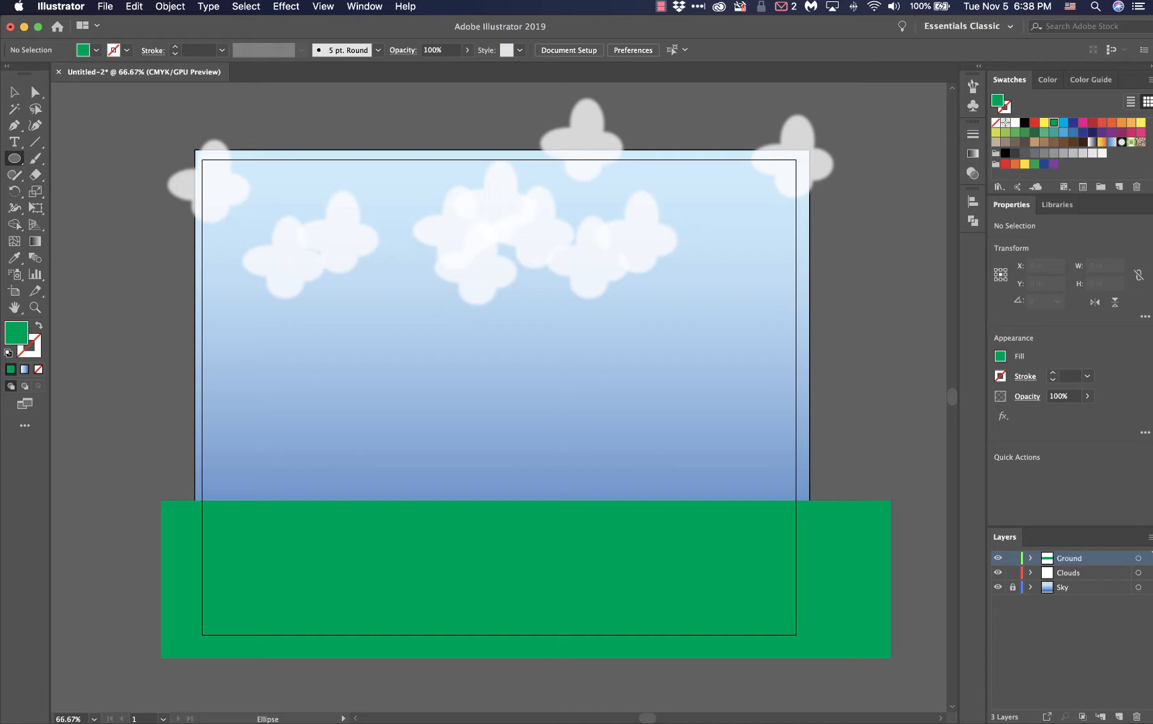
# Add a layer named Sun and draw a circle about 0.96 in wide in the sky beside the rightmost cloud group
pyautogui.click(1118, 715)
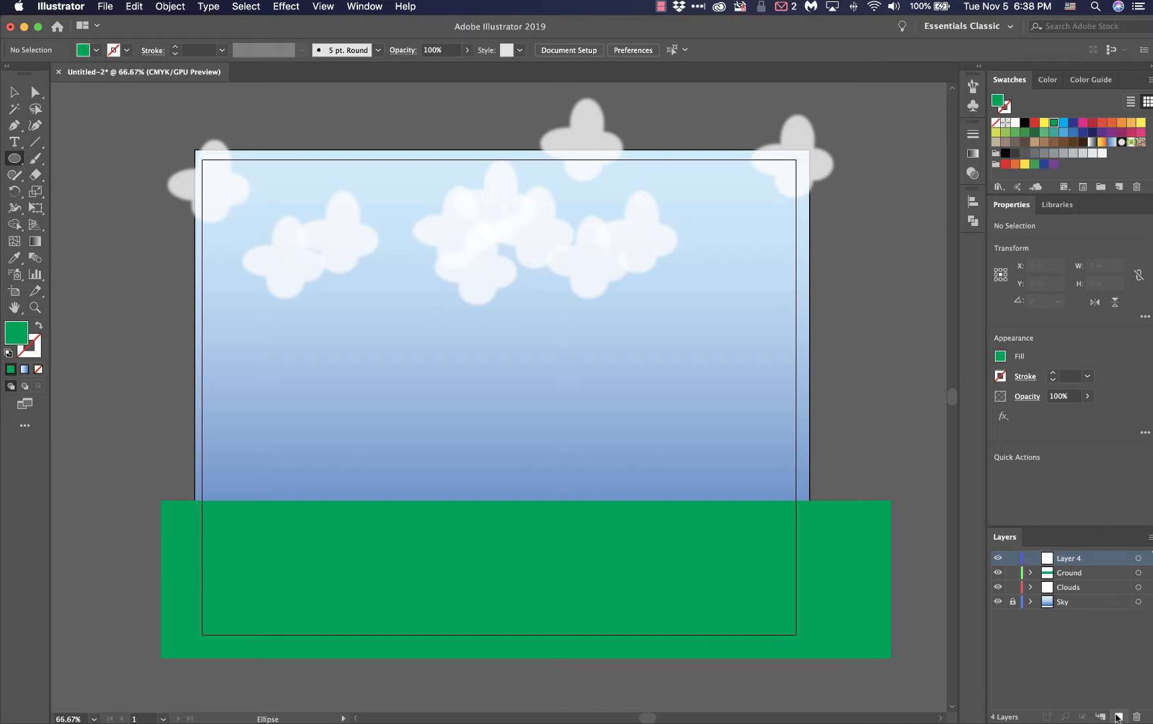
pyautogui.doubleClick(1068, 559)
pyautogui.write('Sun')
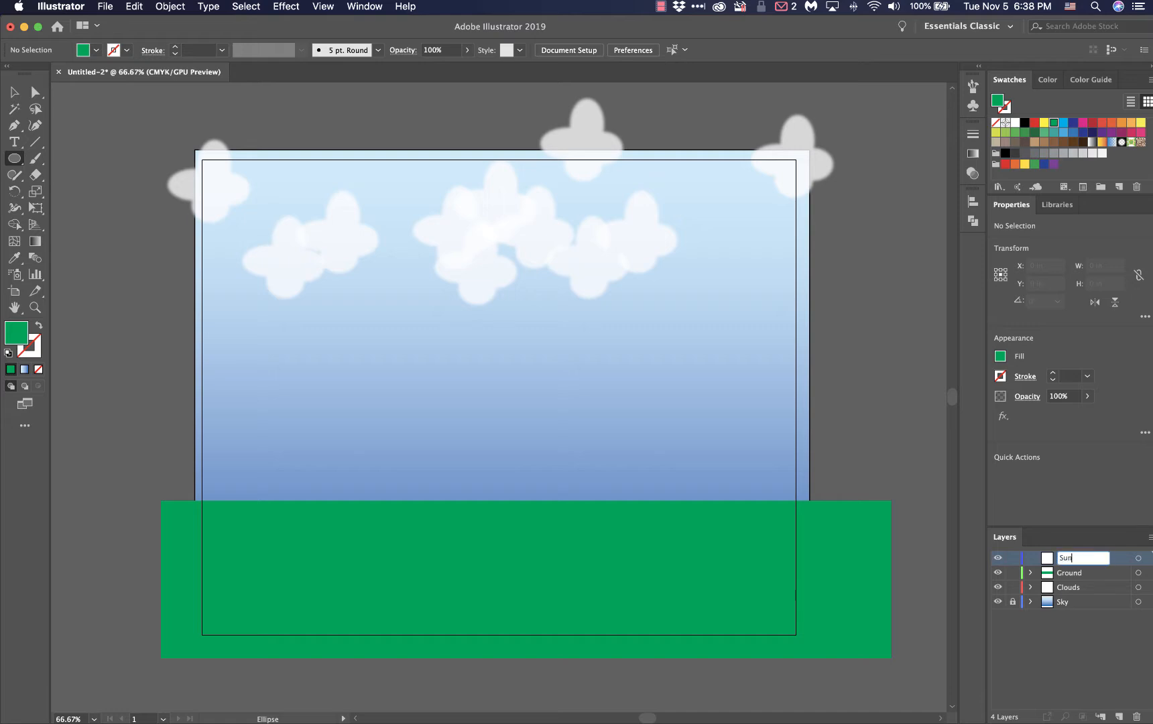
pyautogui.press('Return')
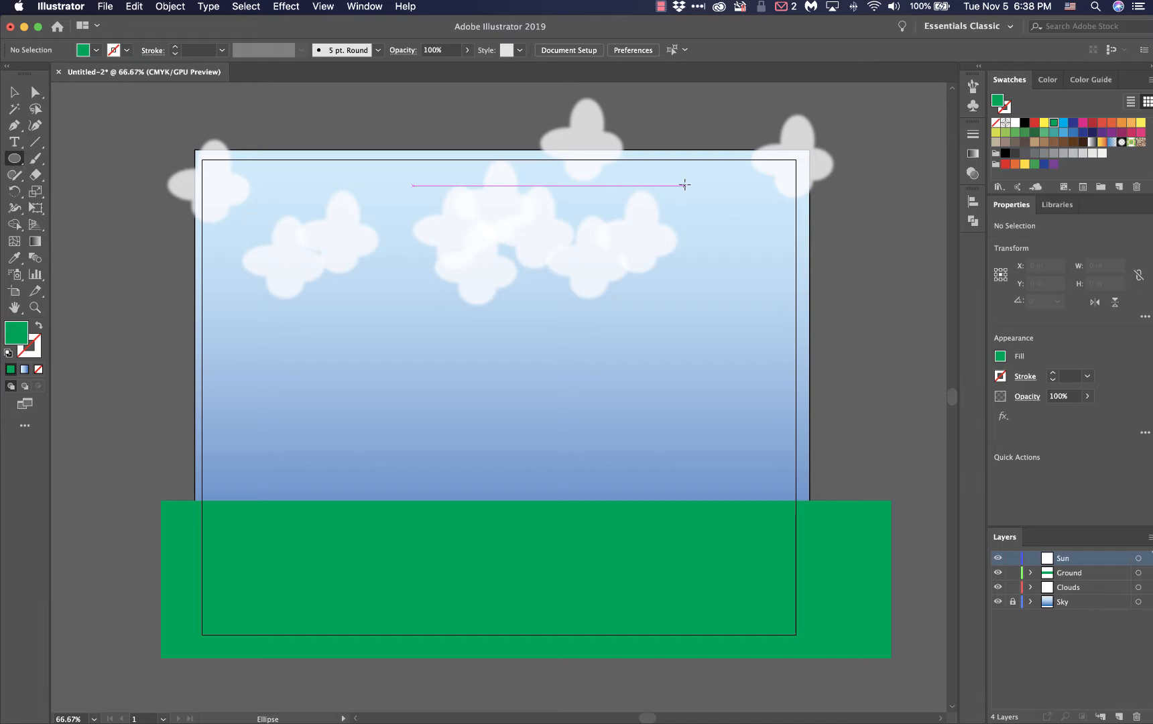
pyautogui.moveTo(691, 185); pyautogui.dragTo(729, 239)
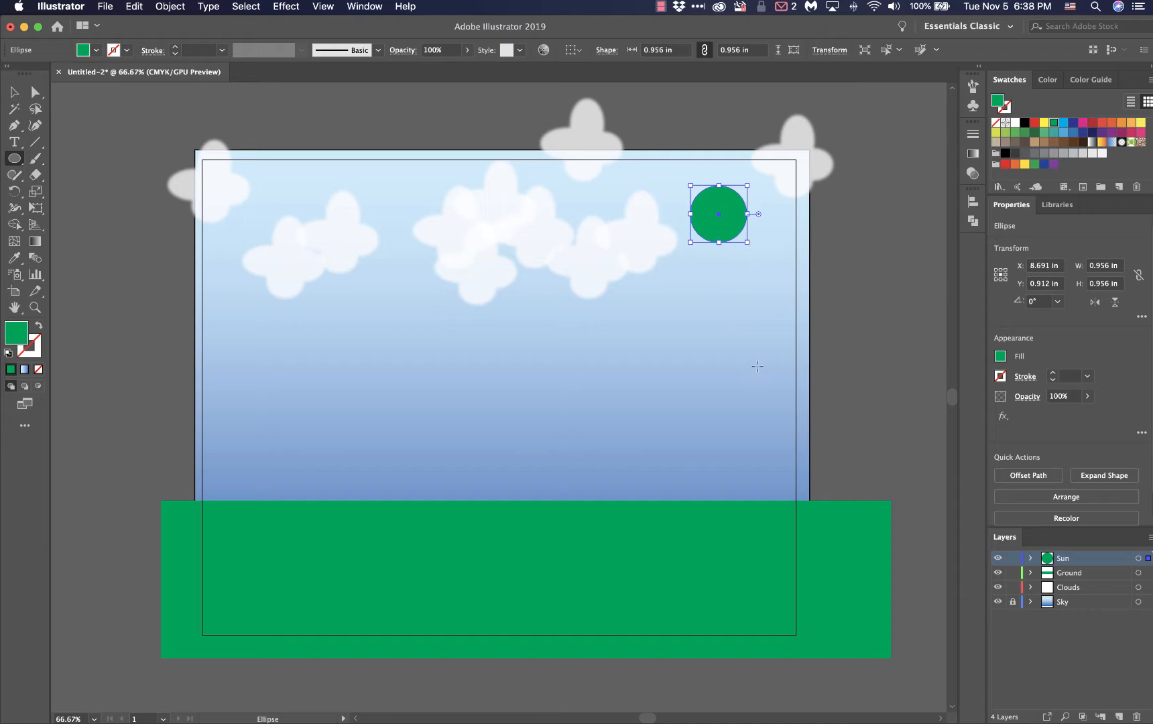
# Apply a radial gradient fill to the sun circle and set its inner color stop to the yellow swatch
pyautogui.click(971, 153)
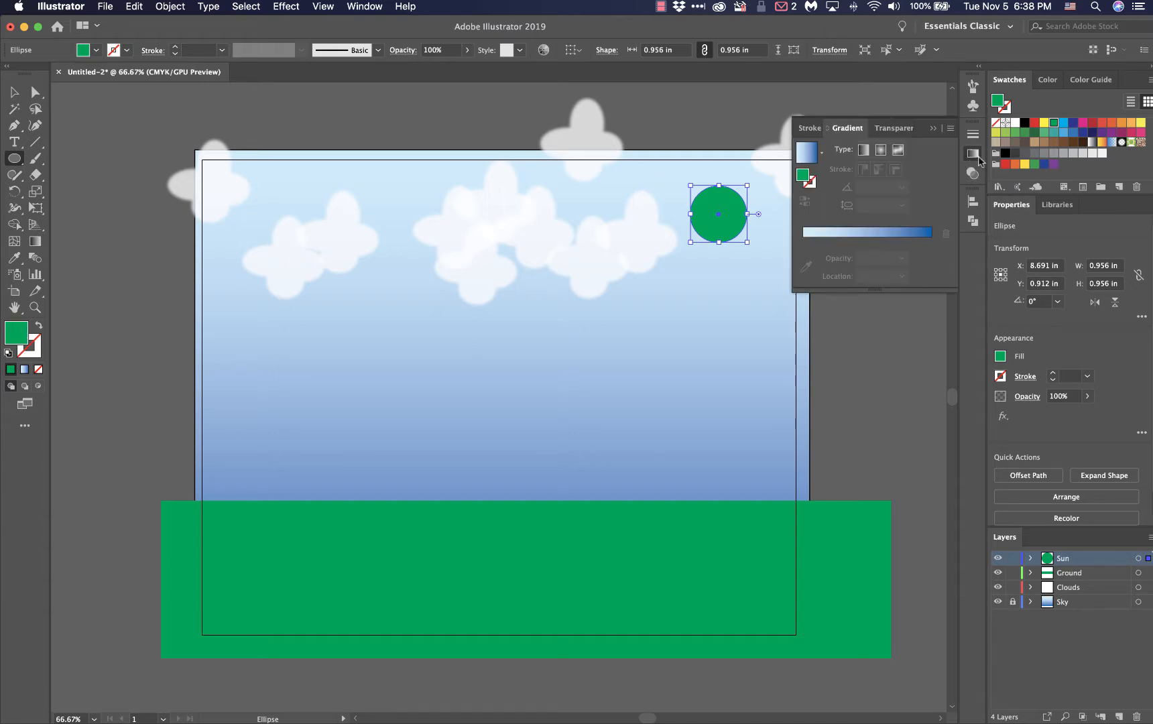
pyautogui.click(808, 155)
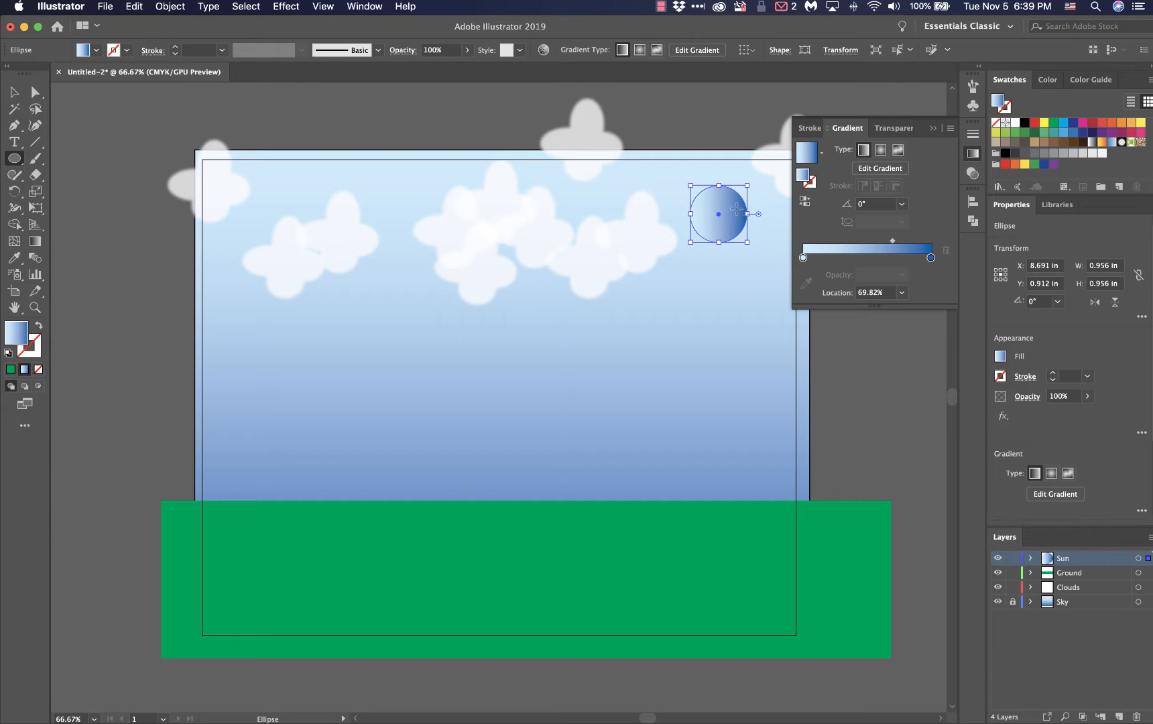
pyautogui.click(881, 152)
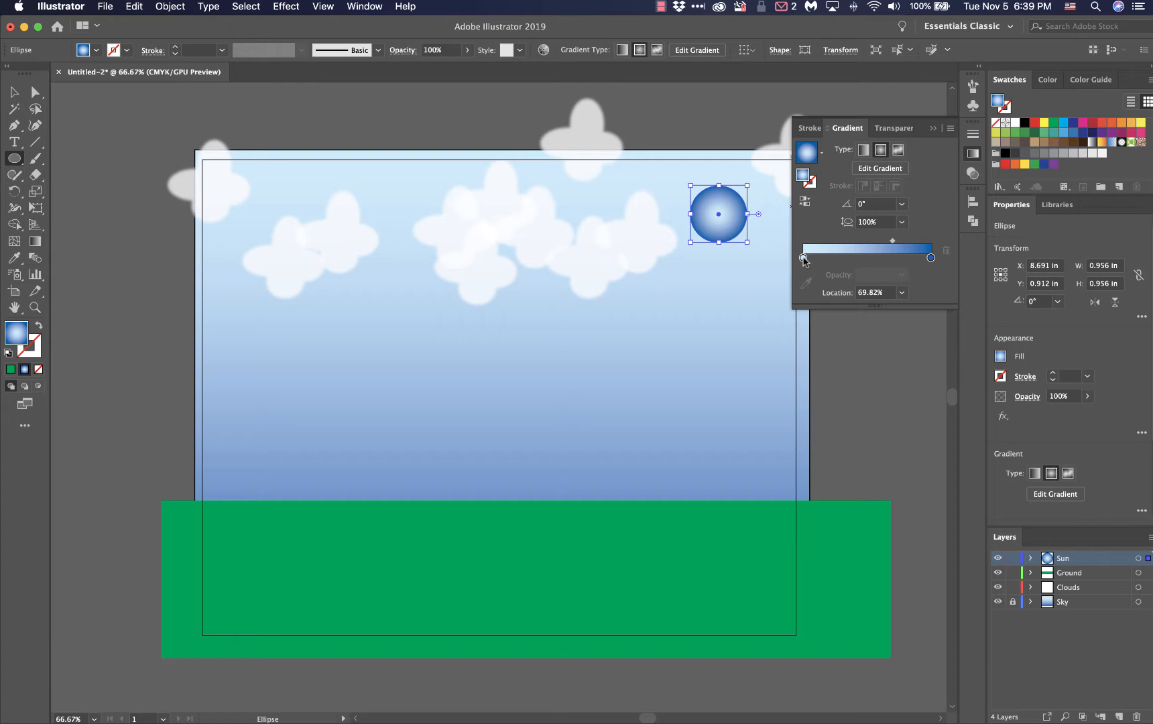
pyautogui.doubleClick(803, 258)
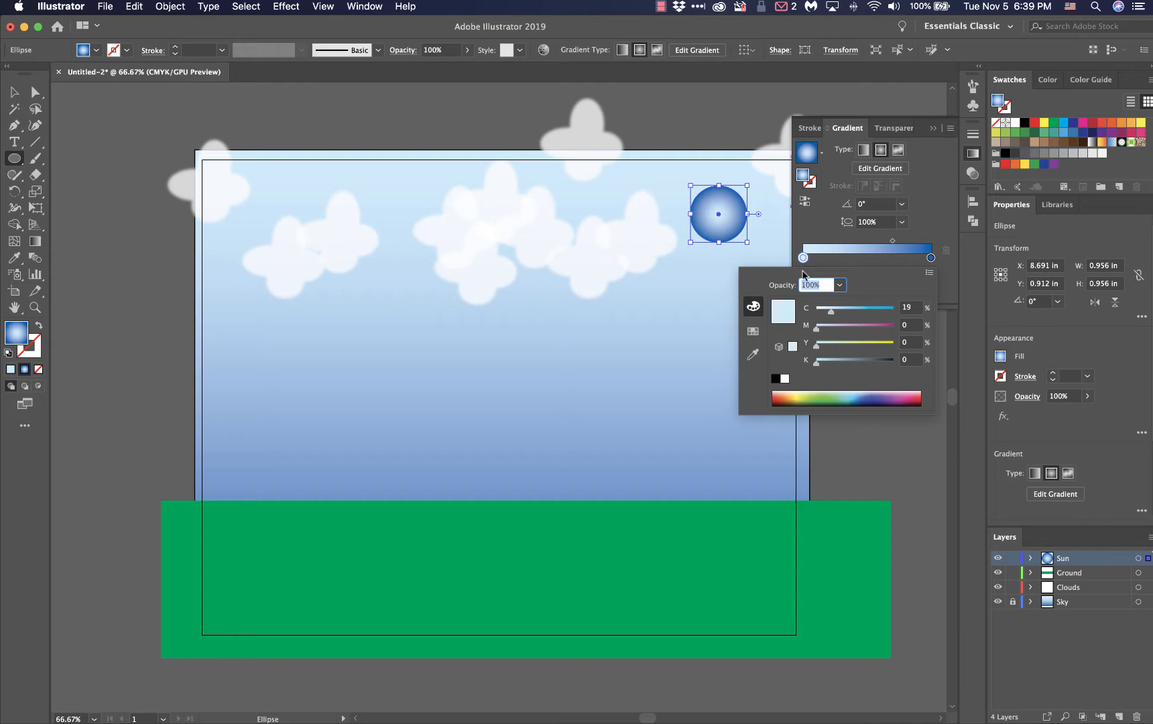
pyautogui.click(752, 333)
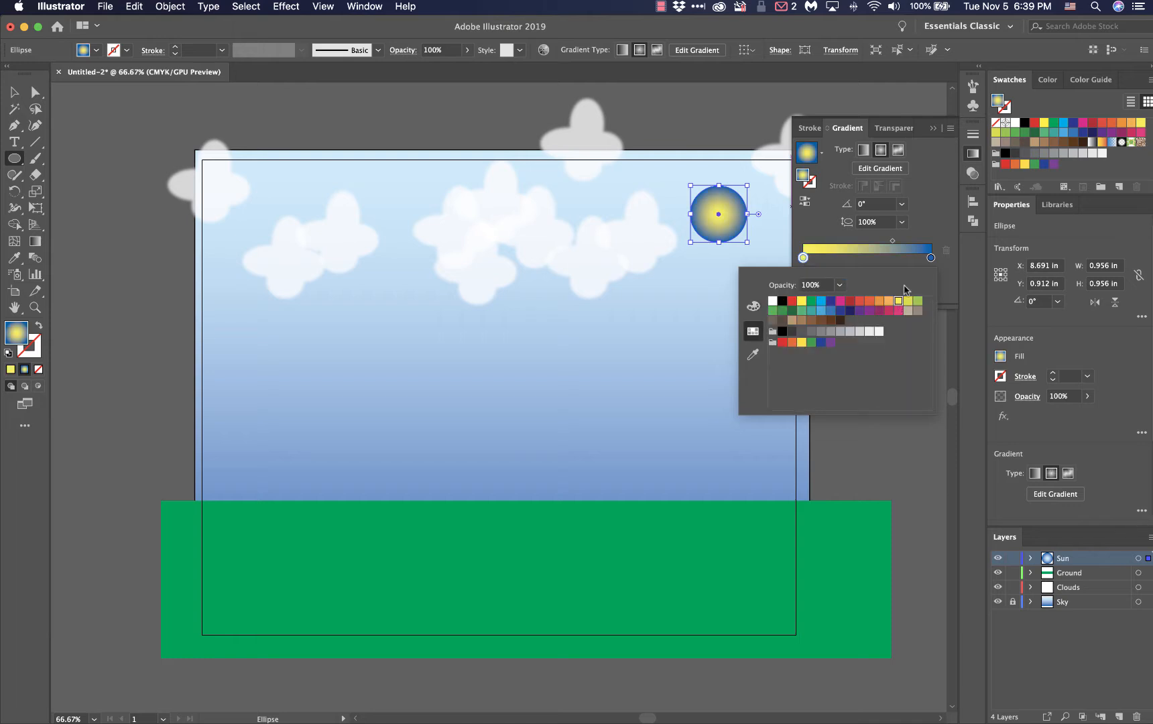
# Set the outer color stop of the sun's radial gradient to the orange swatch
pyautogui.click(931, 259)
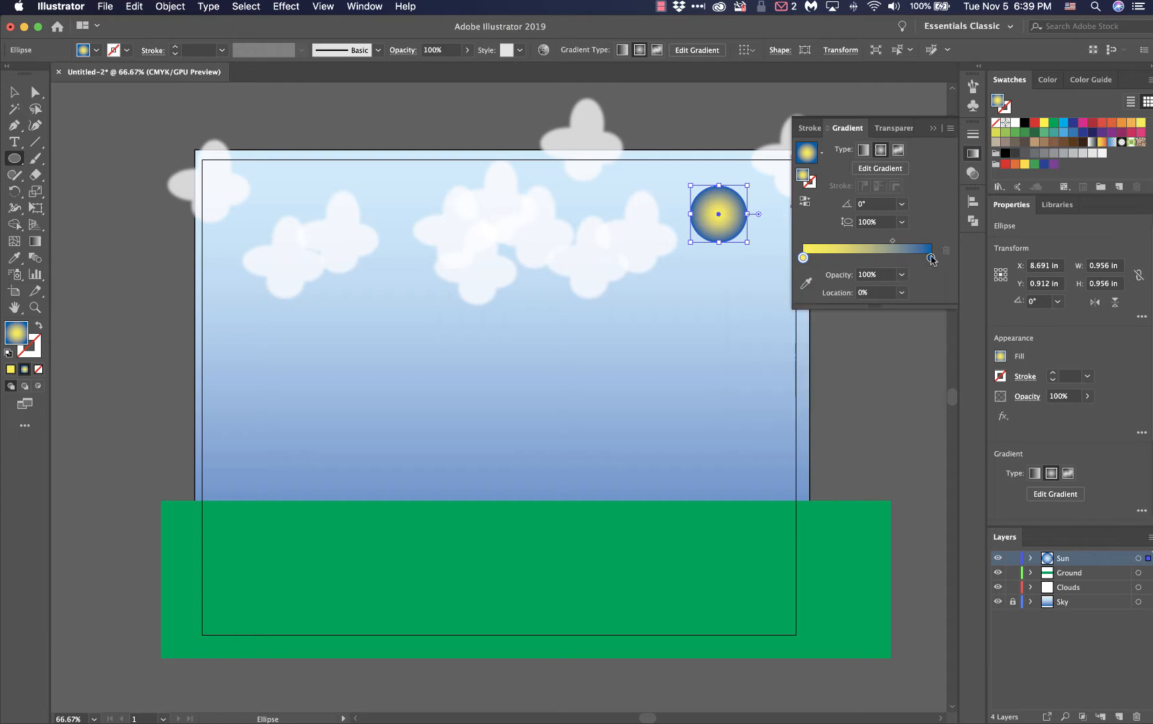
pyautogui.doubleClick(930, 259)
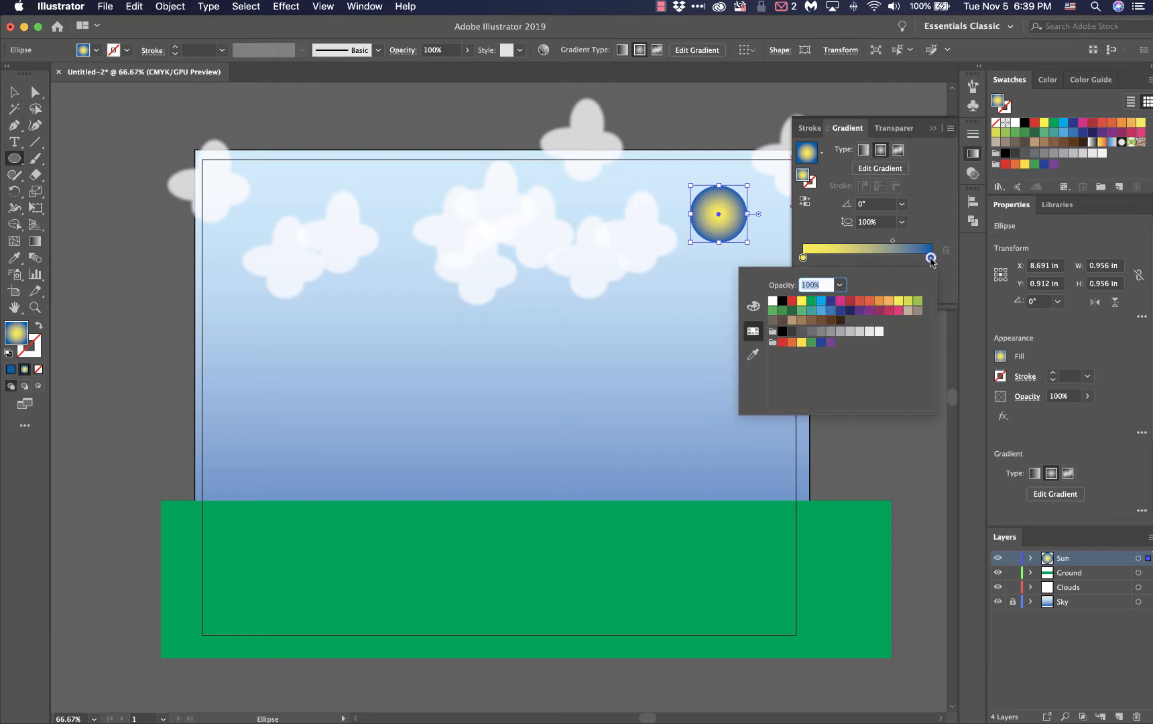
pyautogui.click(879, 301)
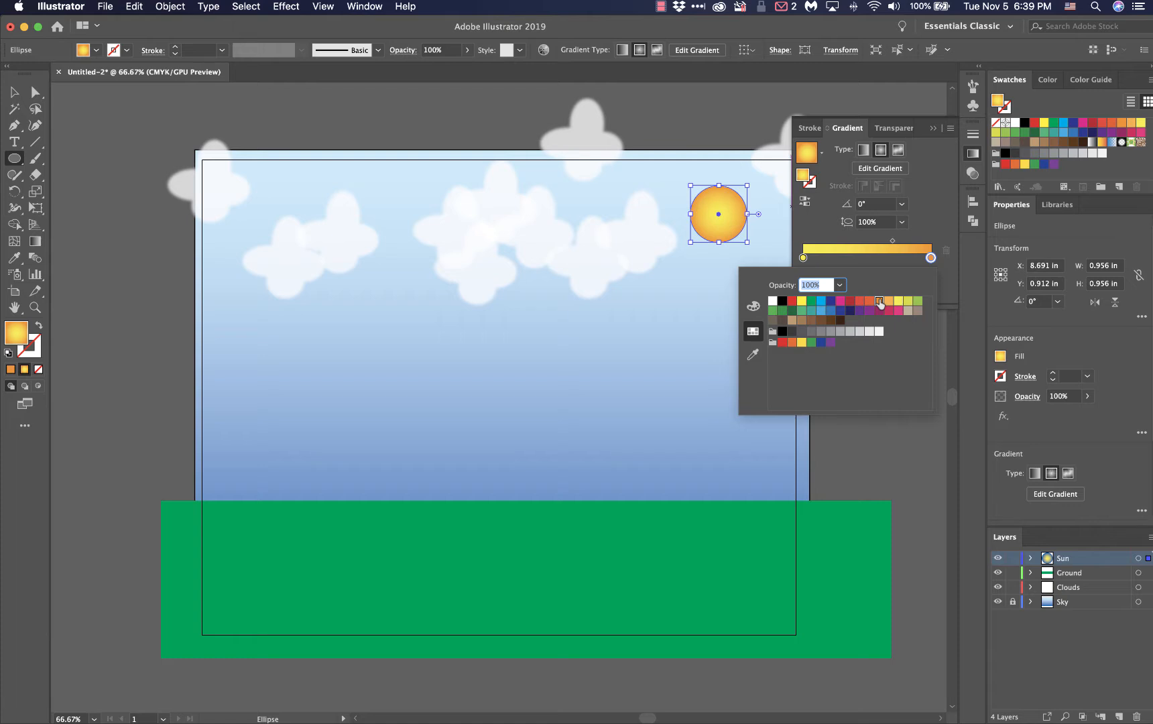
pyautogui.click(928, 213)
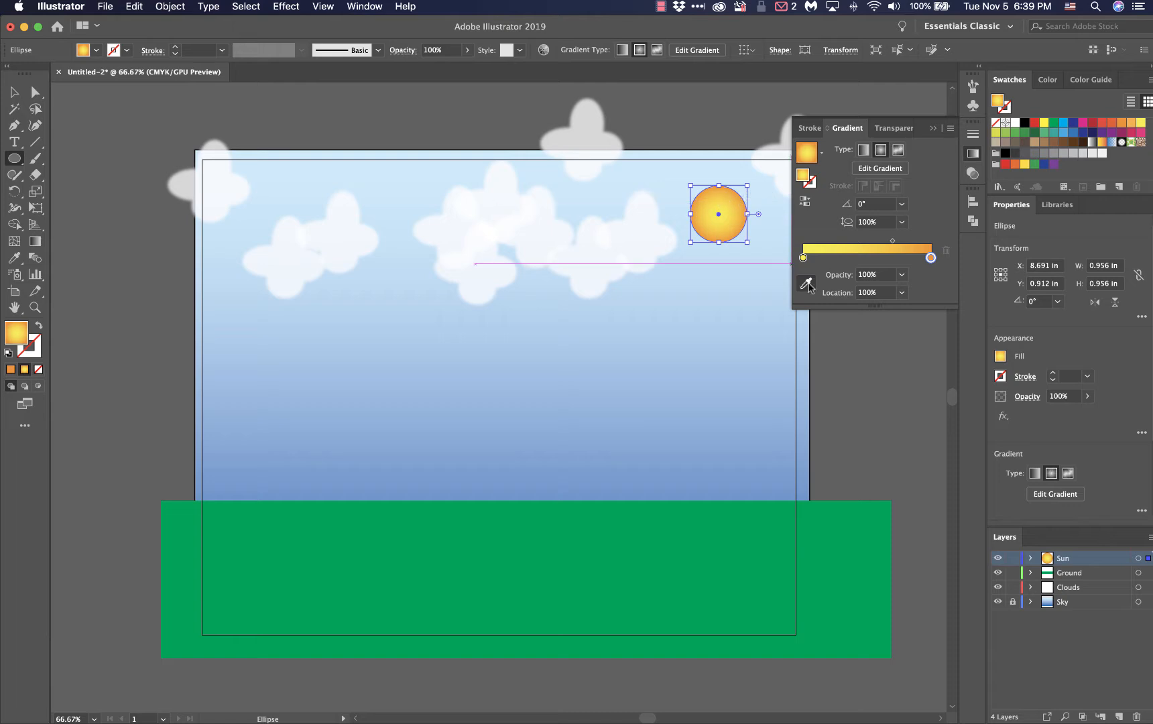
# Swap the sun gradient's stops so orange is at 1.19% and yellow at 100%, with the midpoint at 72.41%
pyautogui.moveTo(803, 258)
pyautogui.mouseDown()
pyautogui.moveTo(916, 259)
pyautogui.moveTo(803, 259)
pyautogui.mouseUp()
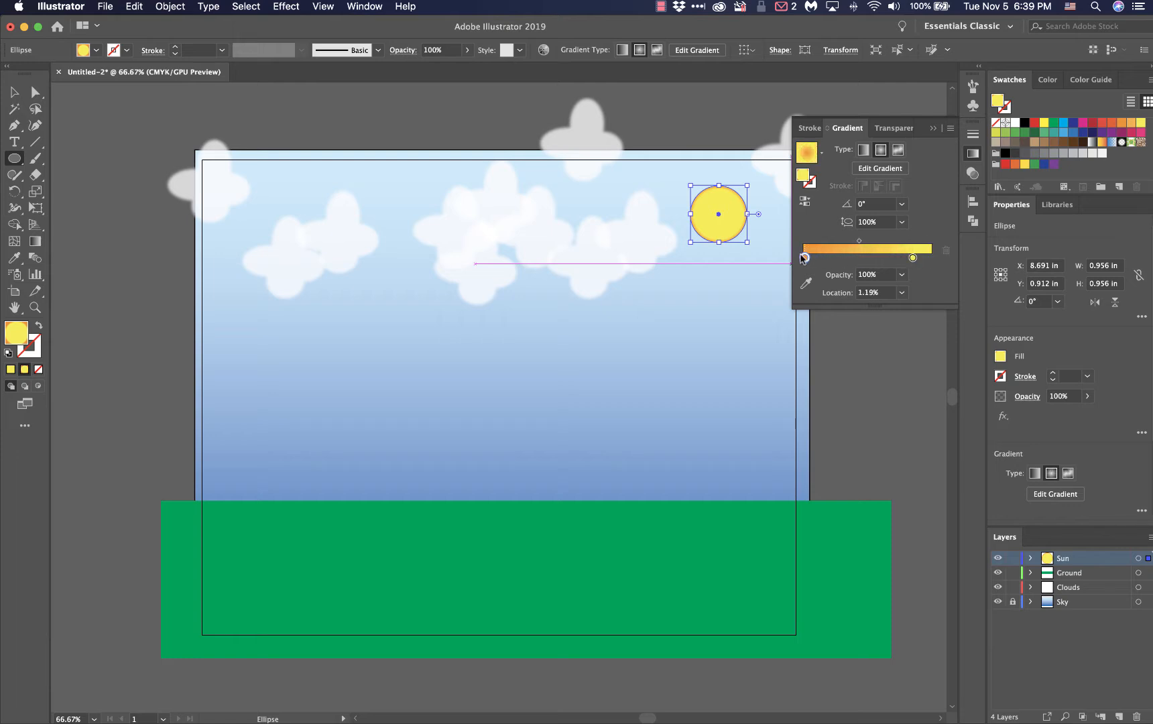
pyautogui.moveTo(913, 259); pyautogui.dragTo(931, 259)
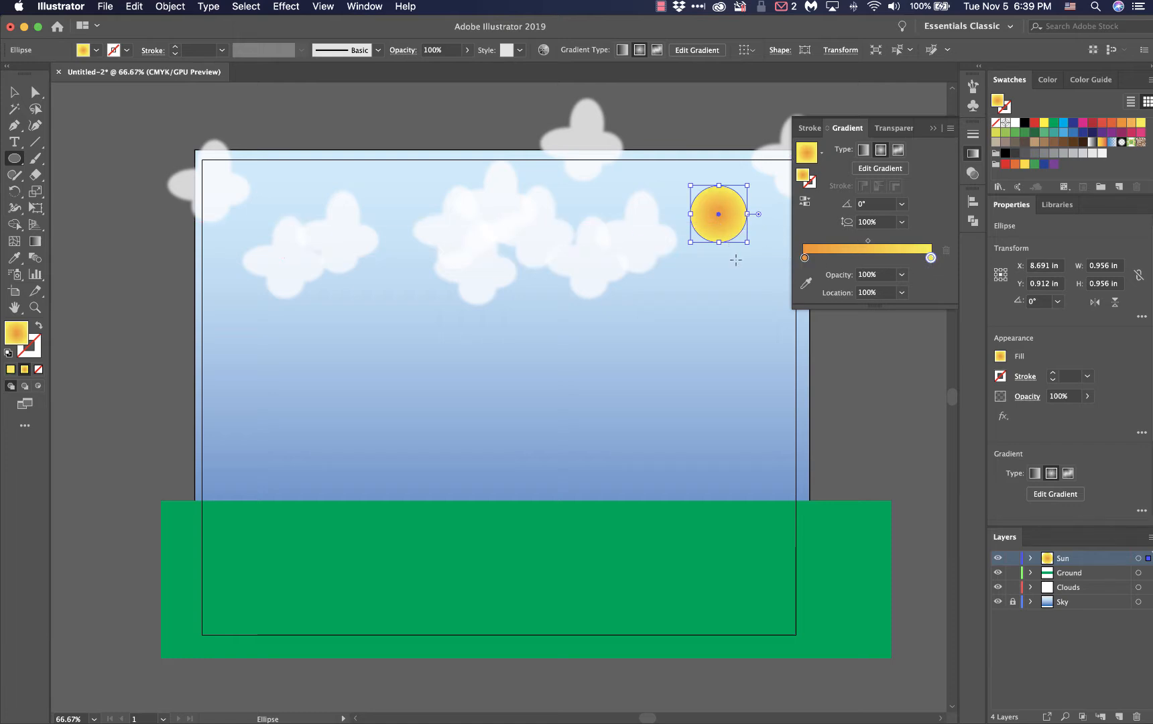
pyautogui.moveTo(868, 240); pyautogui.dragTo(896, 240)
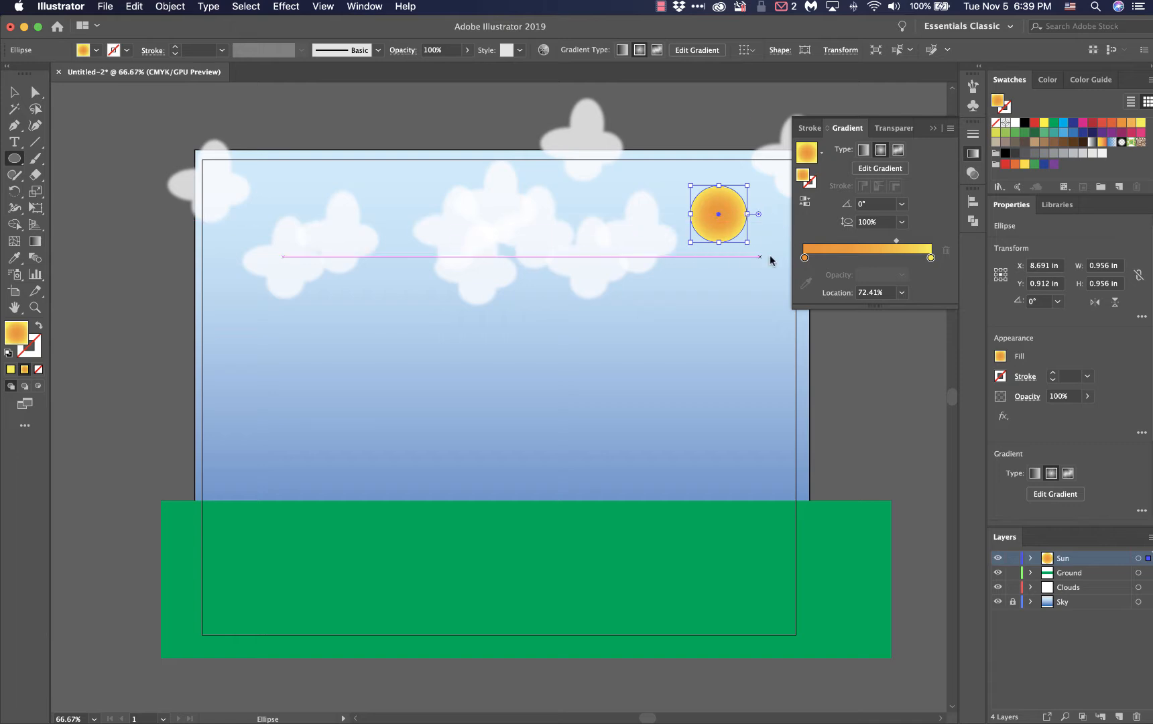
pyautogui.click(932, 128)
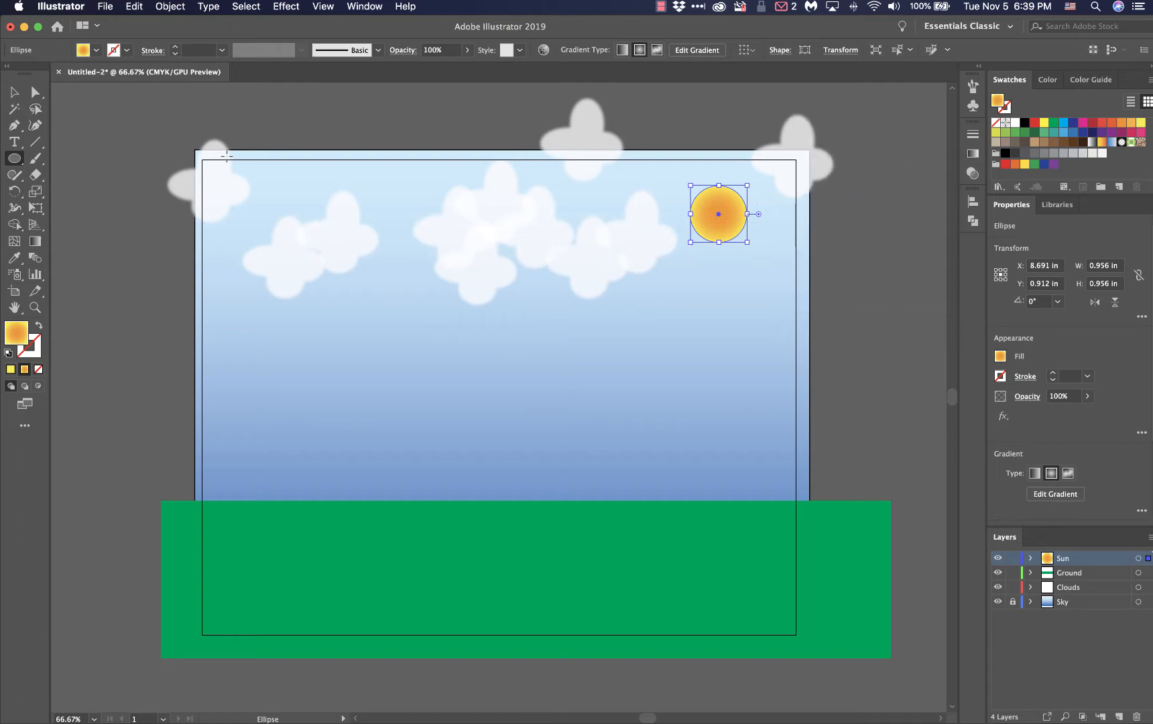
# Deselect the sun, lock the Clouds, Ground and Sun layers, and add a new layer above them
pyautogui.click(17, 94)
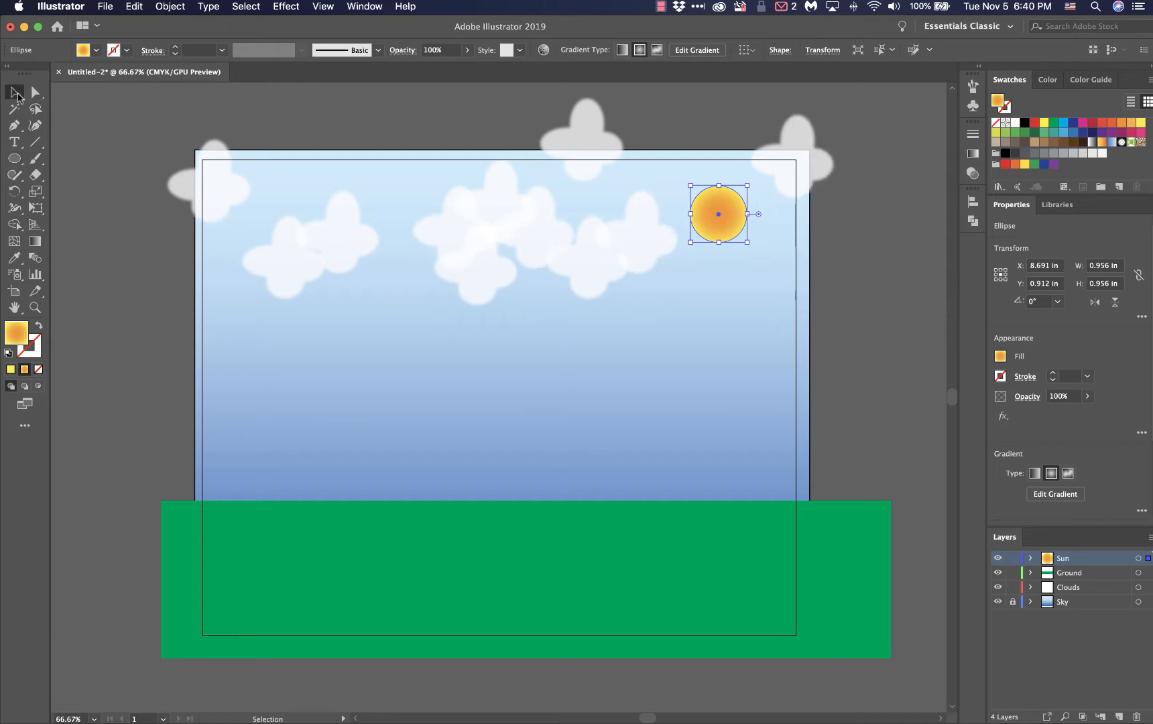
pyautogui.click(841, 263)
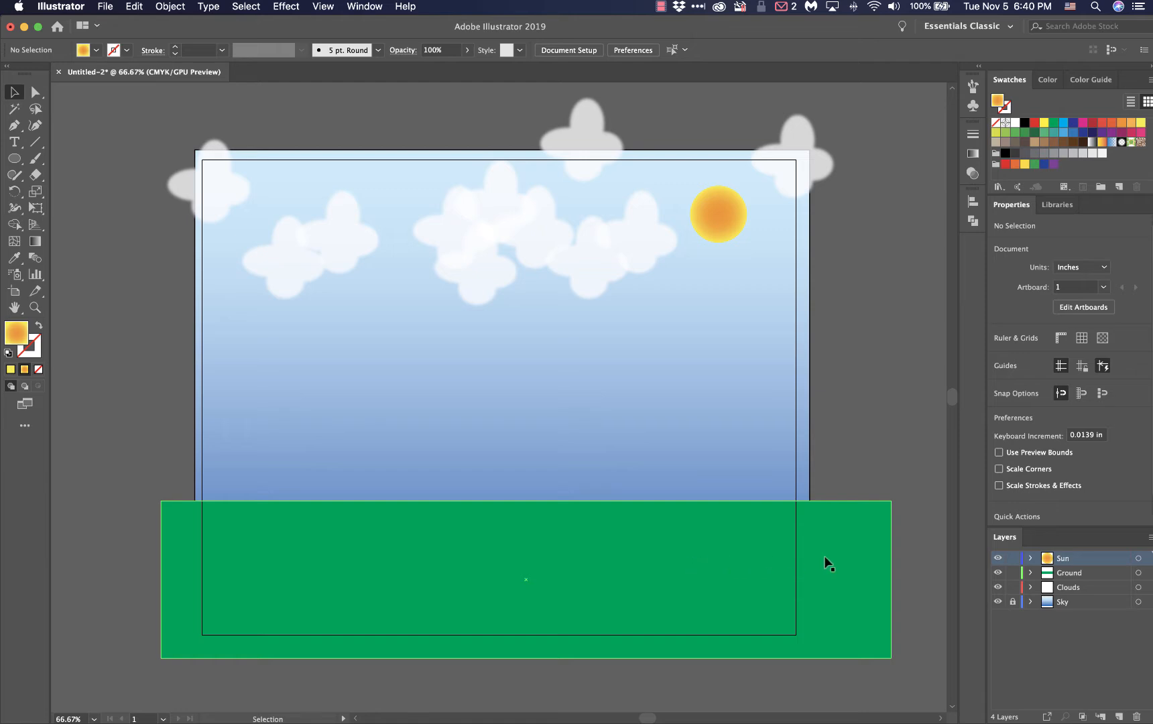
pyautogui.click(1012, 573)
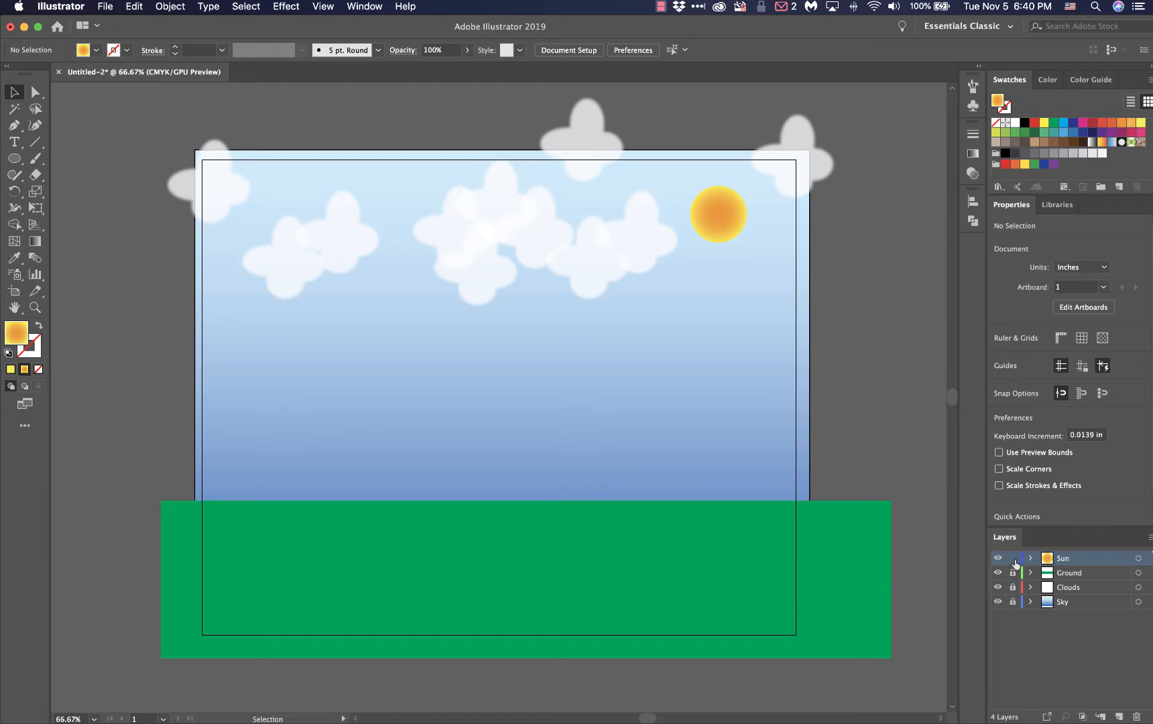
pyautogui.click(1118, 716)
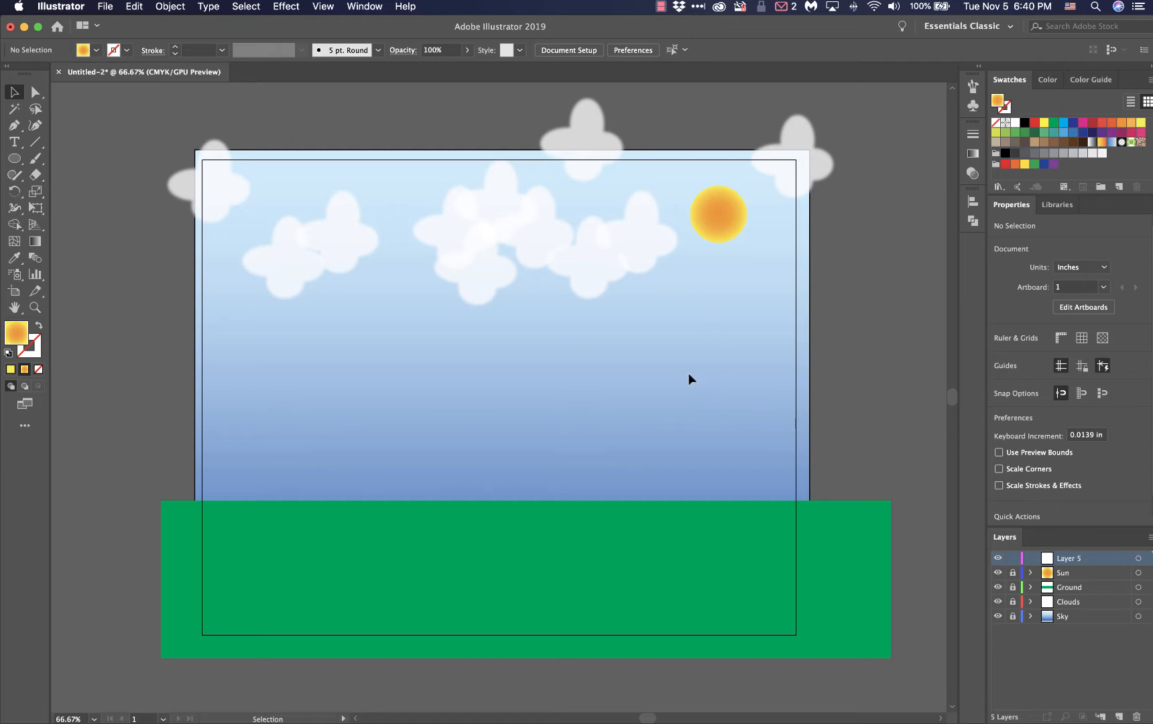
# Save the document to the Desktop in Adobe Illustrator (ai) format, named with the student's full name, using the Illustrator CC version
pyautogui.click(107, 8)
pyautogui.click(138, 123)
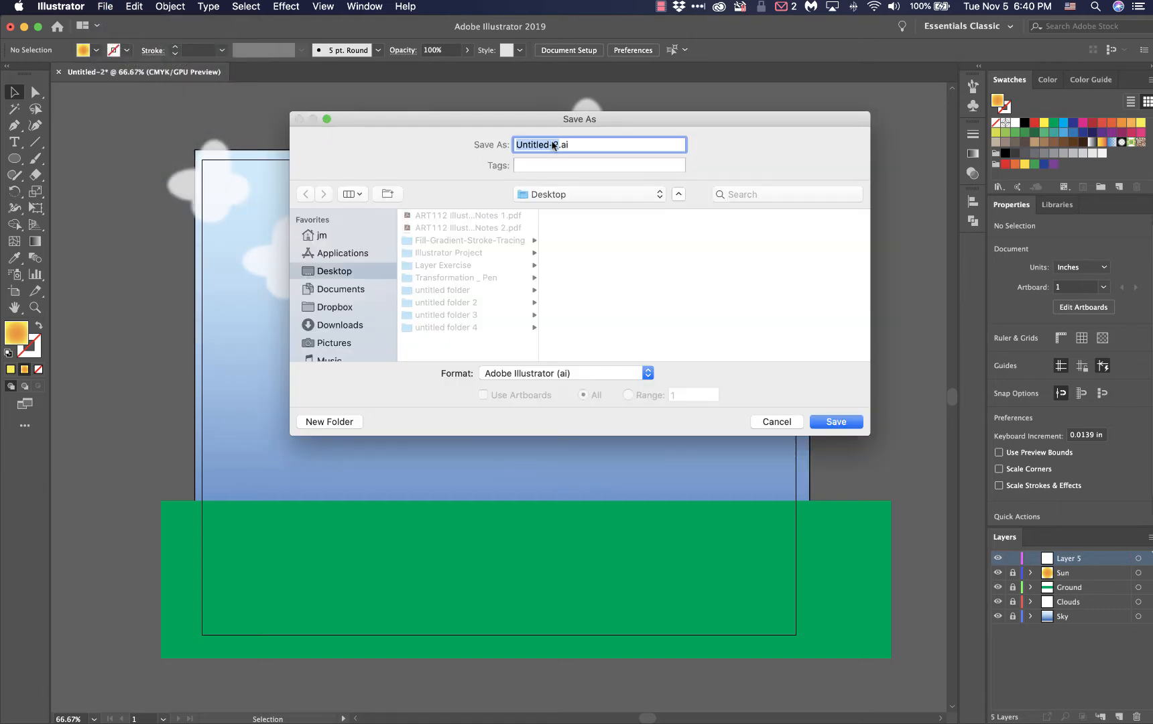
pyautogui.click(322, 266)
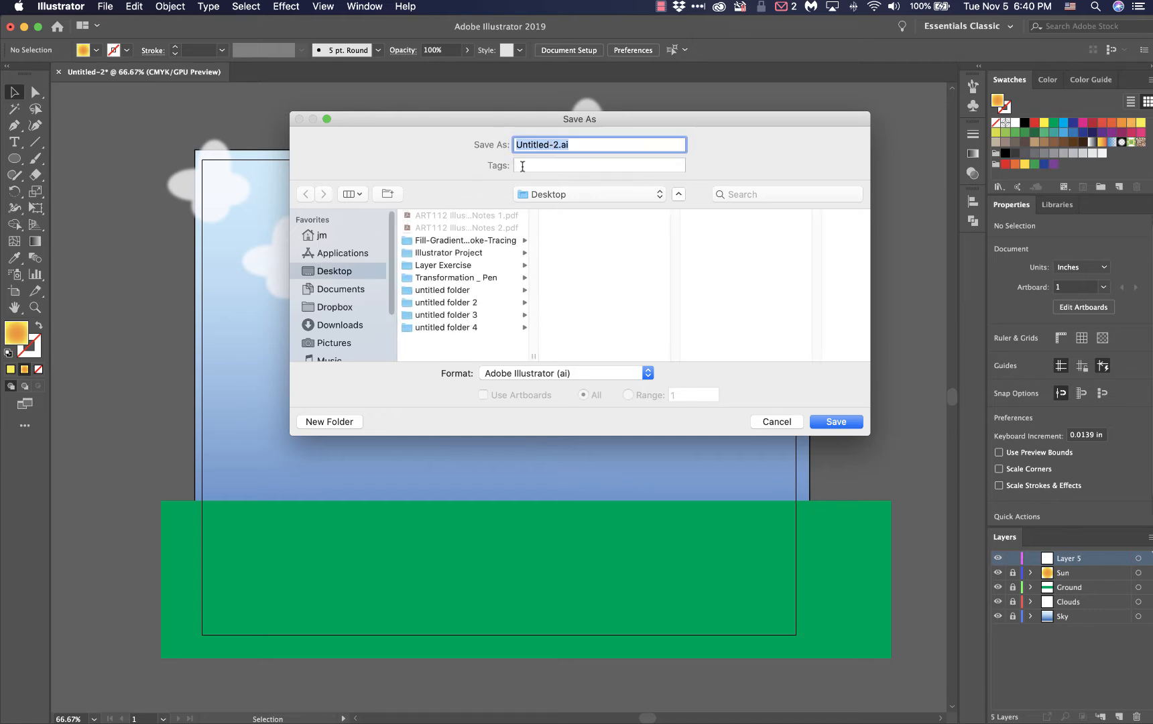
pyautogui.click(559, 144)
pyautogui.moveTo(557, 144); pyautogui.dragTo(474, 145)
pyautogui.write('John Doe')
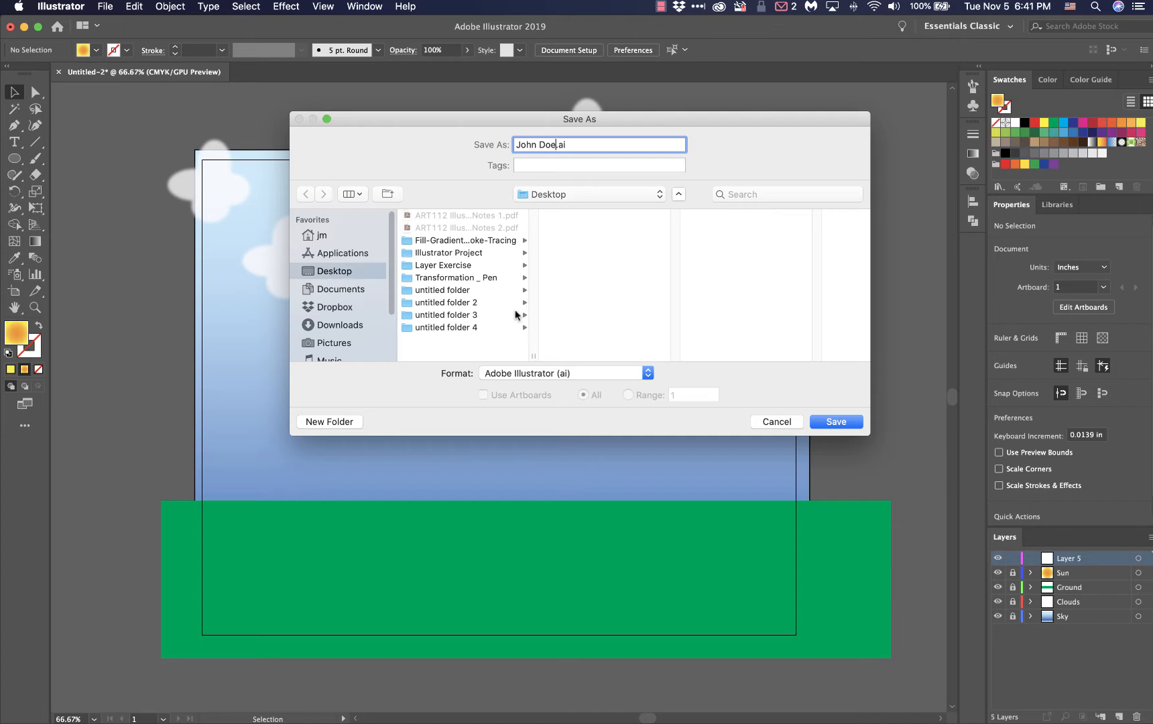
pyautogui.click(831, 423)
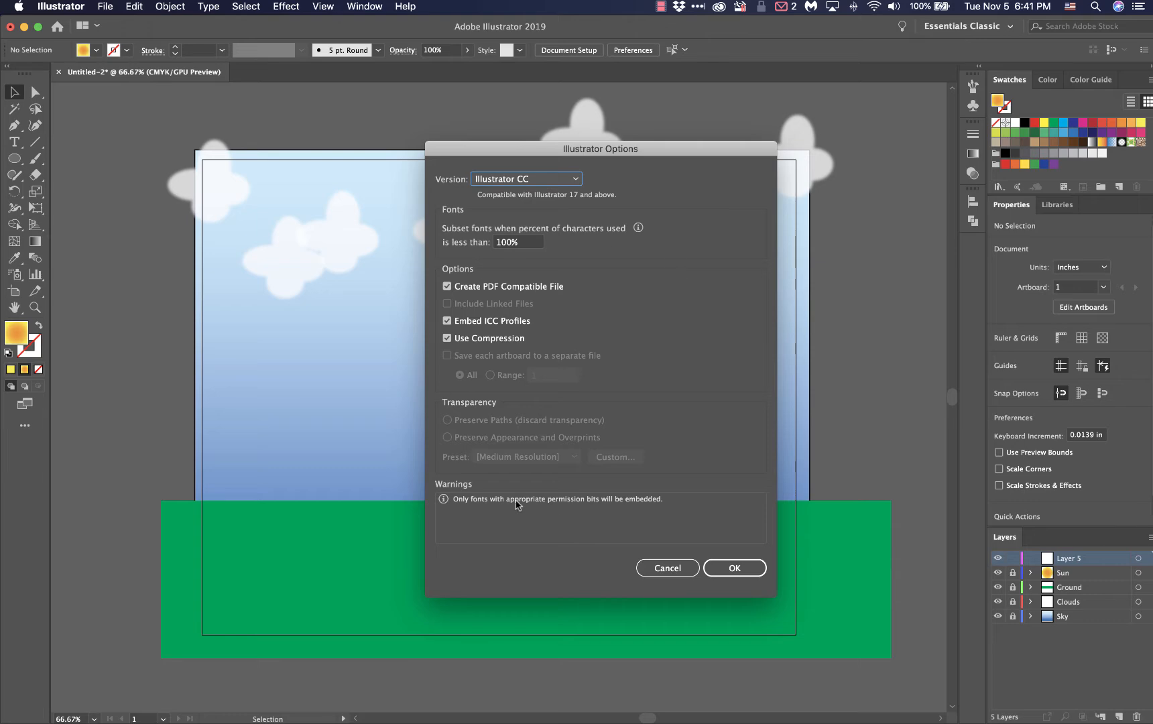
pyautogui.click(731, 569)
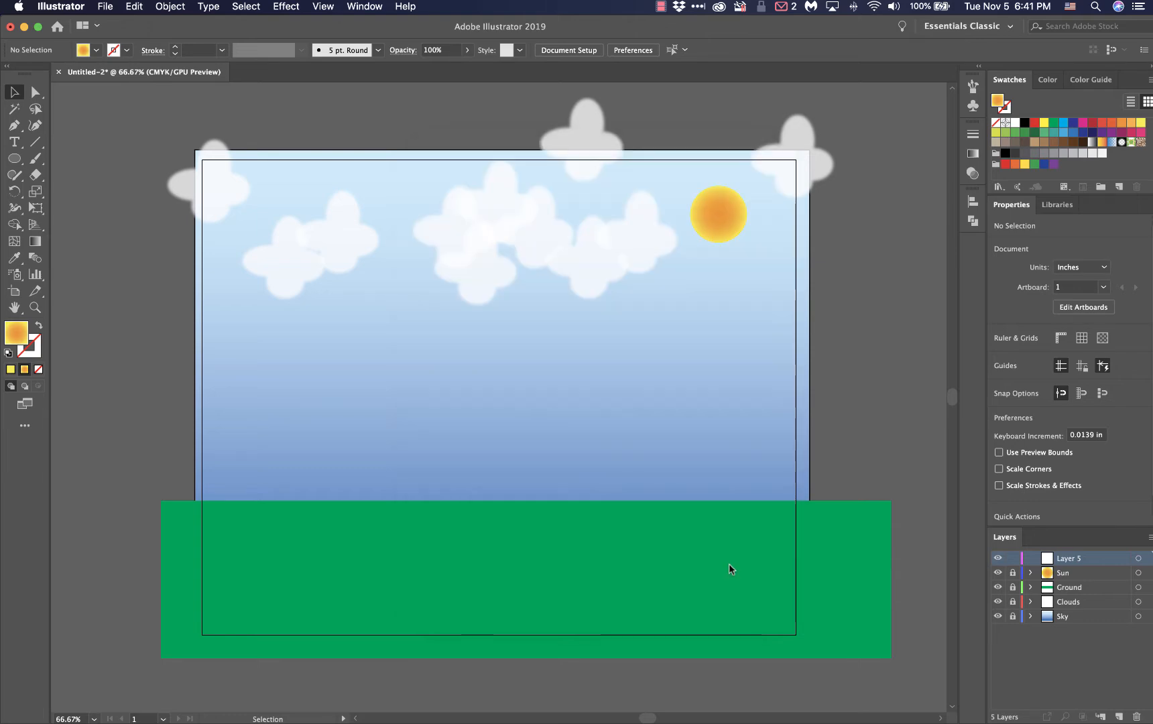
# Show the desktop, move the saved .ai file to an empty area away from the folders, and bring the windows back
pyautogui.press('F11')
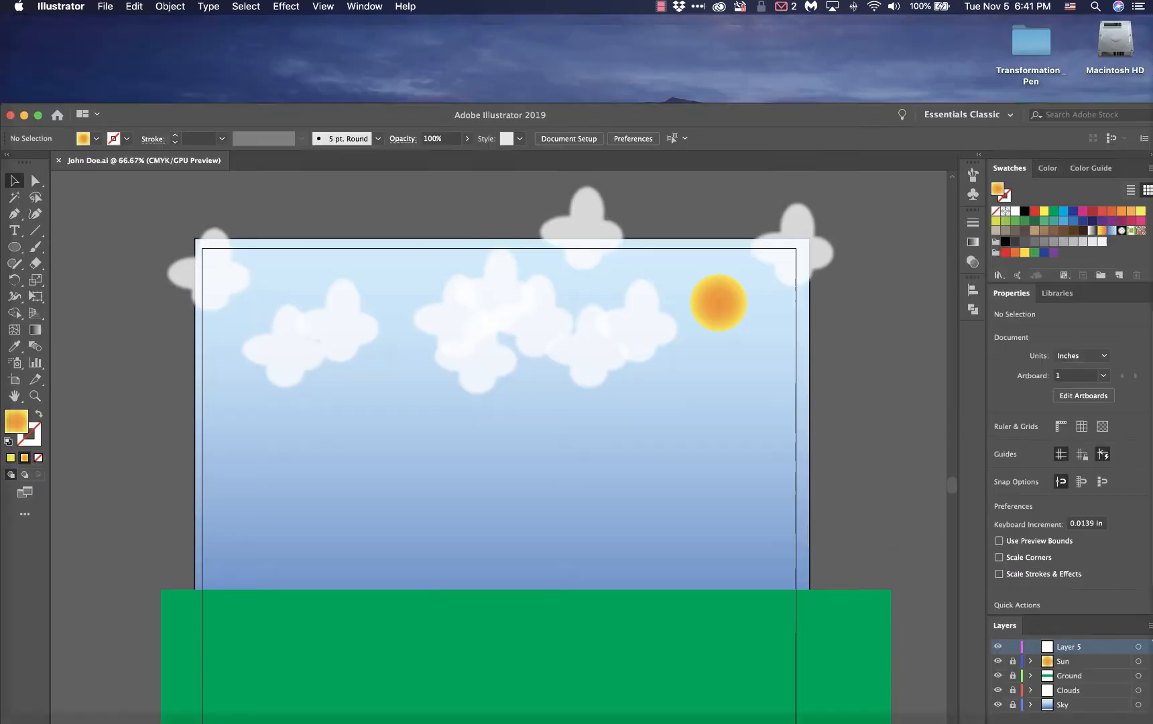
pyautogui.moveTo(1035, 186); pyautogui.dragTo(781, 186)
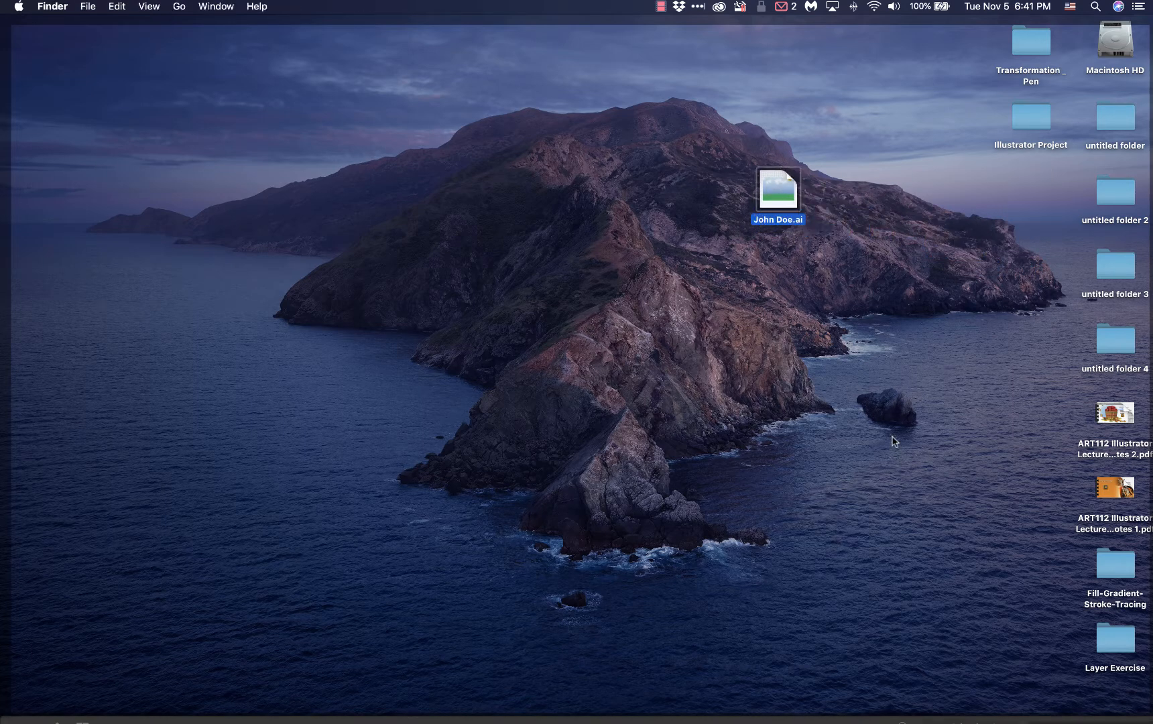
pyautogui.press('F11')
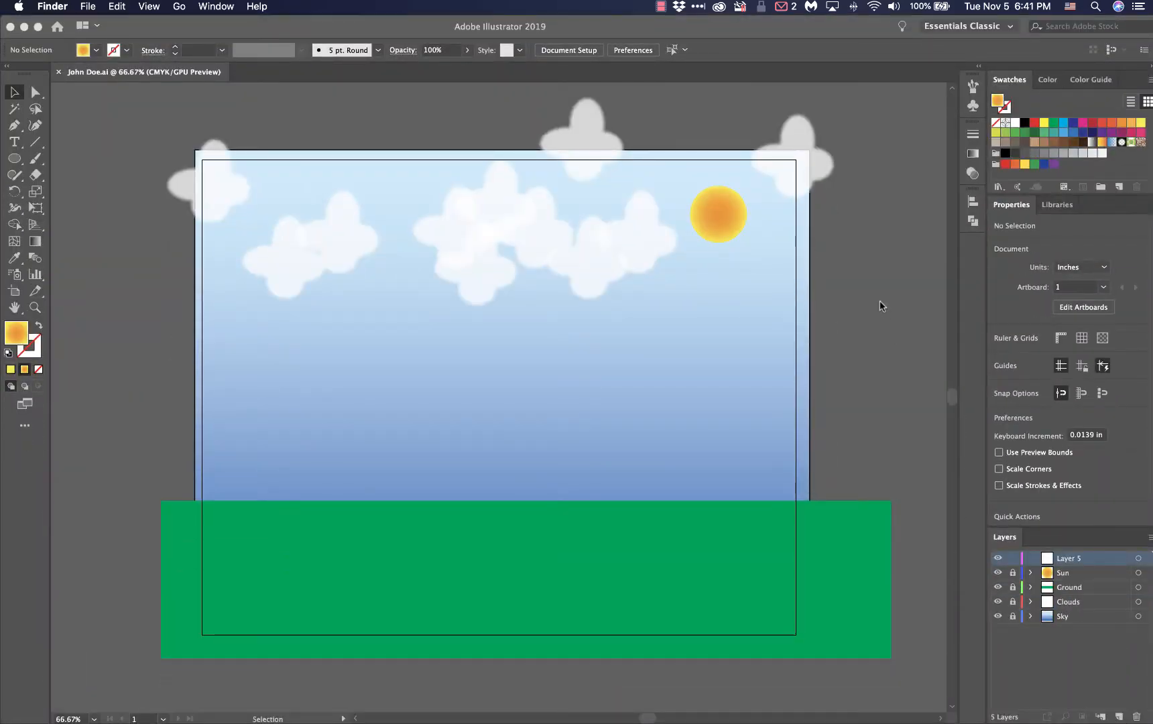
# Switch to the course page in Firefox and review the Character Illustration requirements for deliverable names, file types and sizes
pyautogui.press('F3')
pyautogui.click(171, 295)
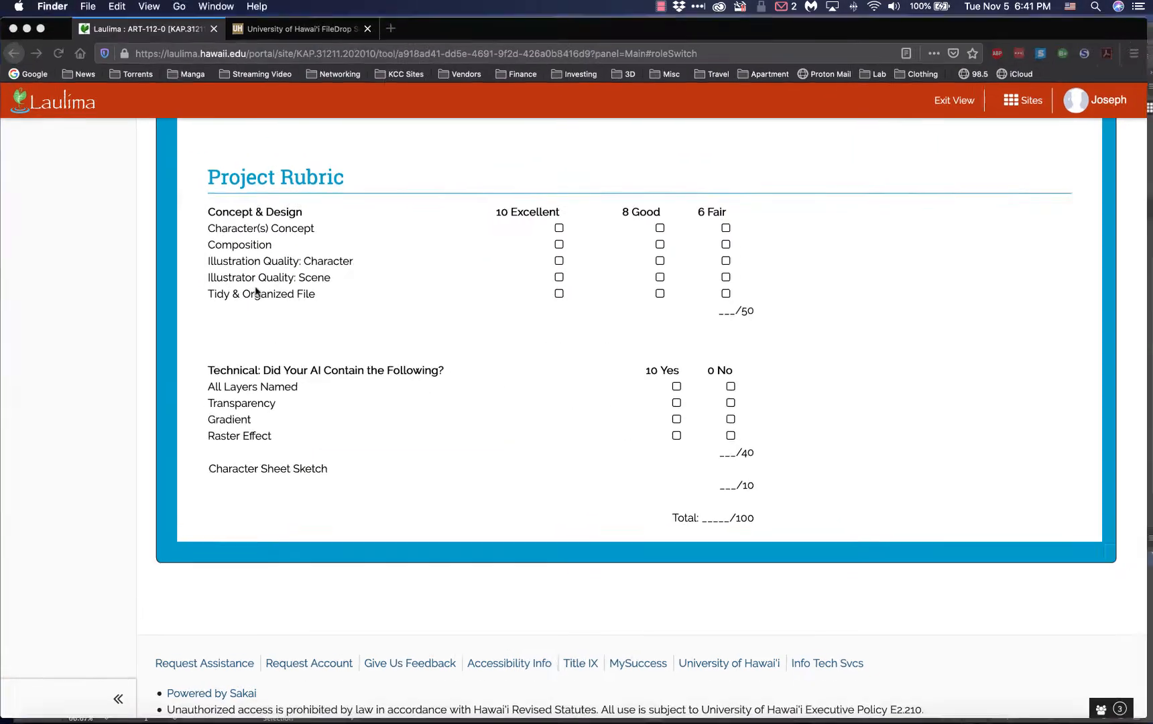
pyautogui.scroll(15, 366, 268)
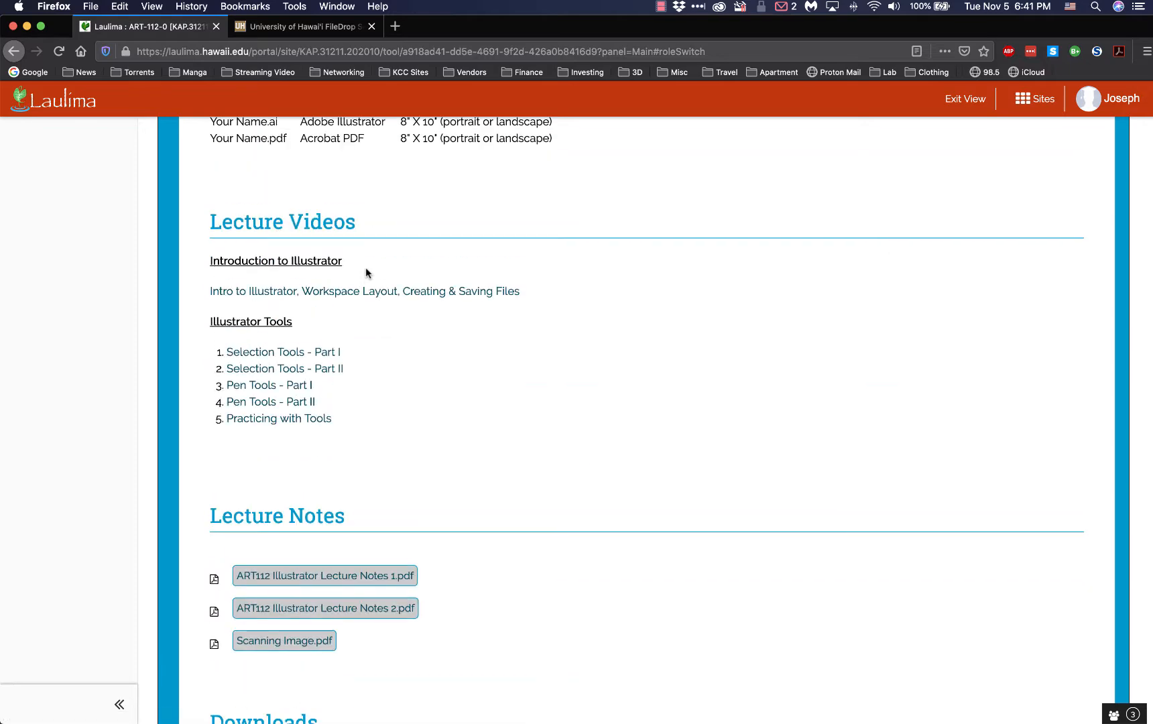
pyautogui.scroll(5, 366, 267)
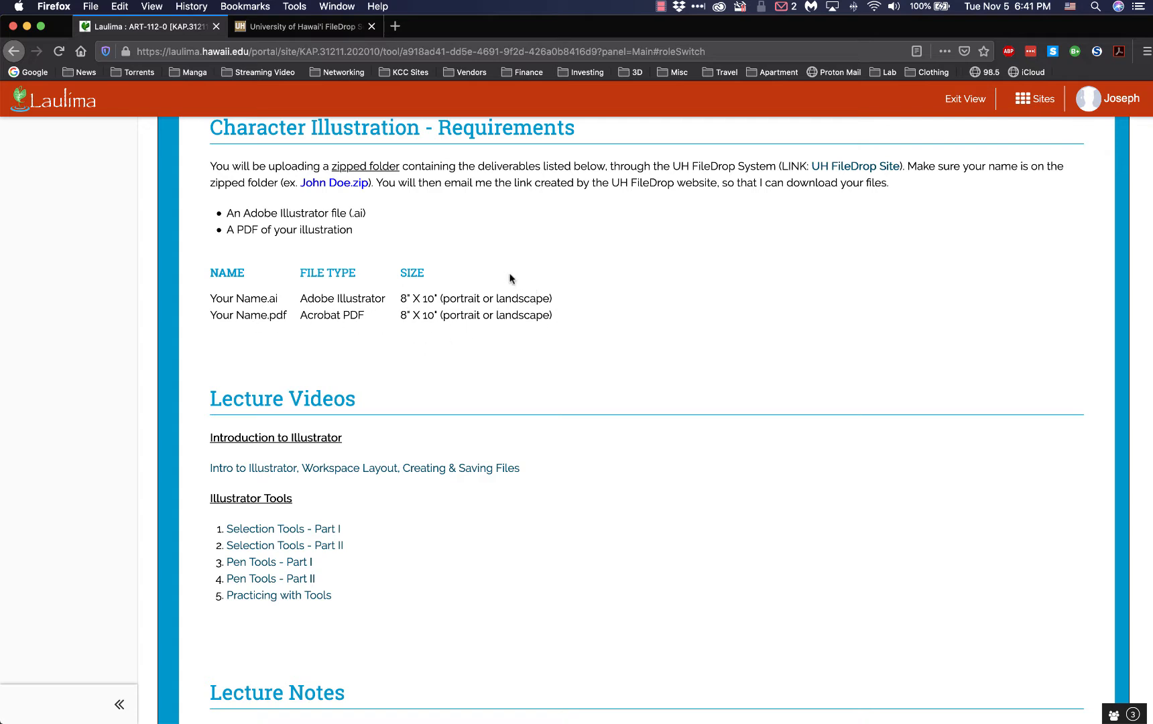
# Switch back to Illustrator and save the document to the Desktop as an Adobe PDF under the same name, with the [Illustrator Default] preset
pyautogui.hotkey('ctrl', 'Up')
pyautogui.click(296, 193)
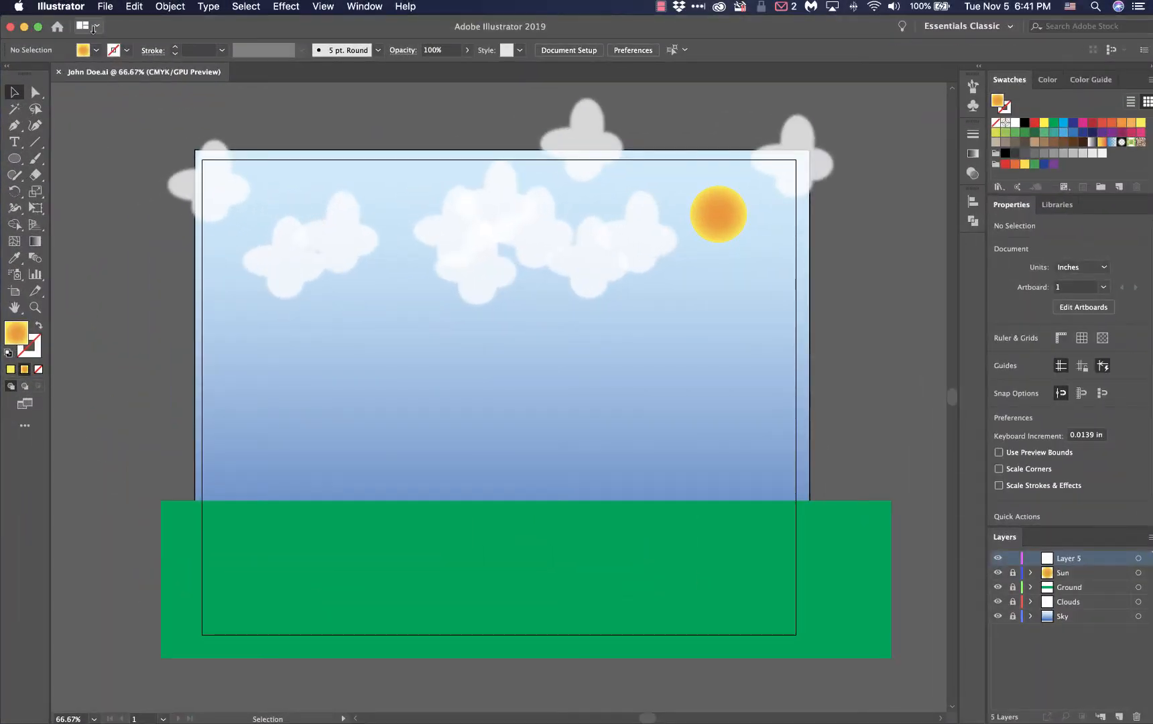
pyautogui.click(105, 7)
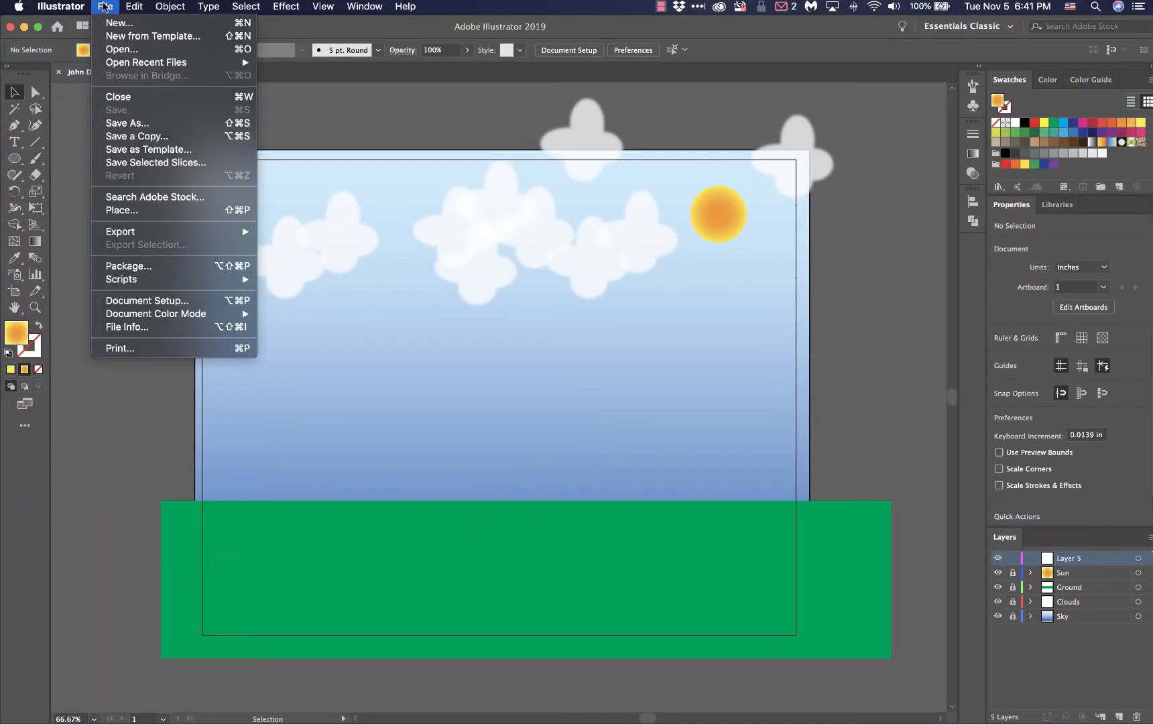
pyautogui.click(133, 124)
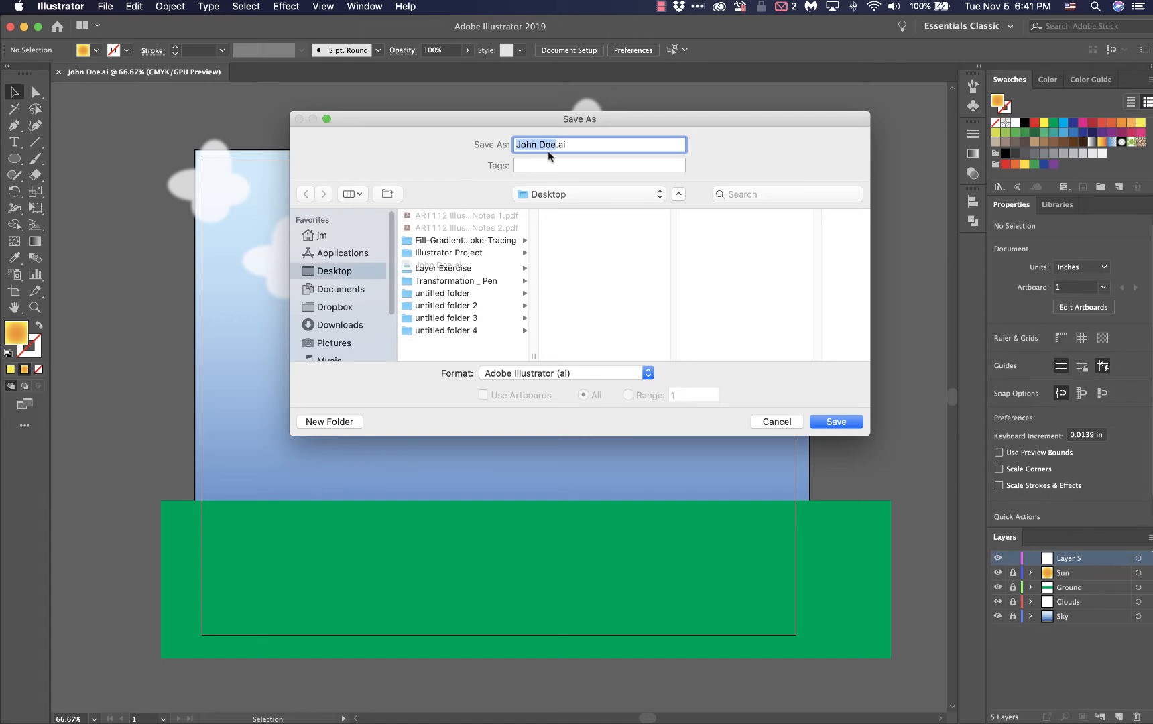
pyautogui.tripleClick(550, 147)
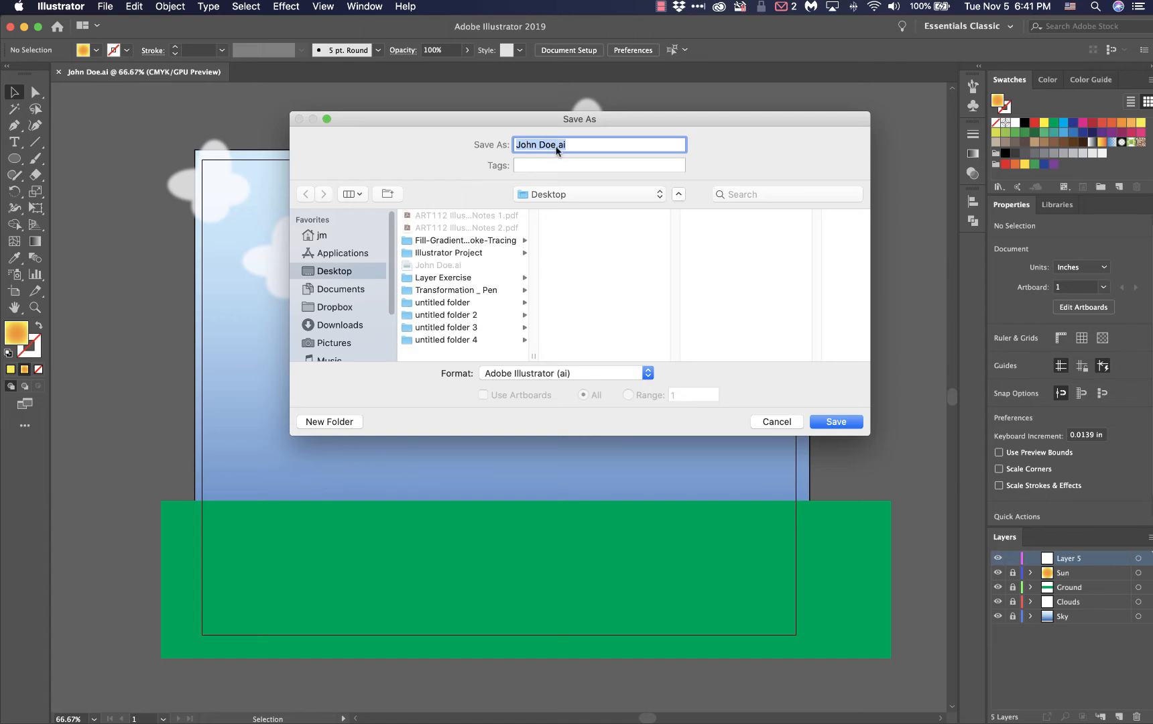
pyautogui.click(521, 375)
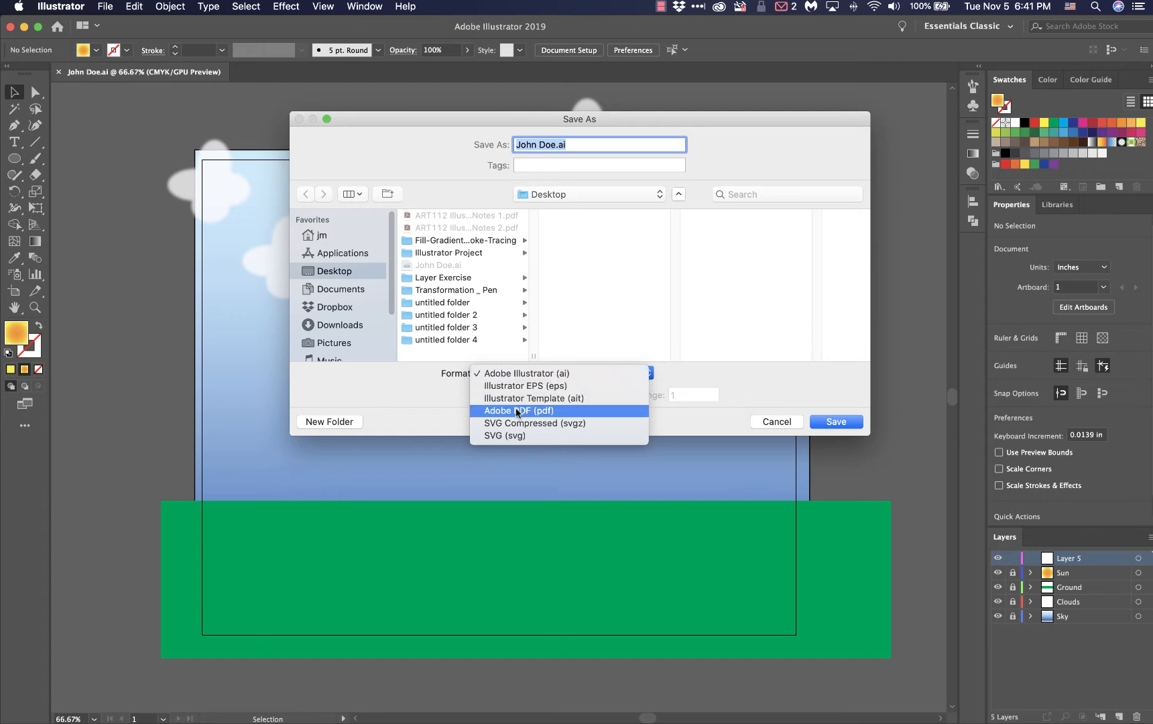
pyautogui.click(556, 410)
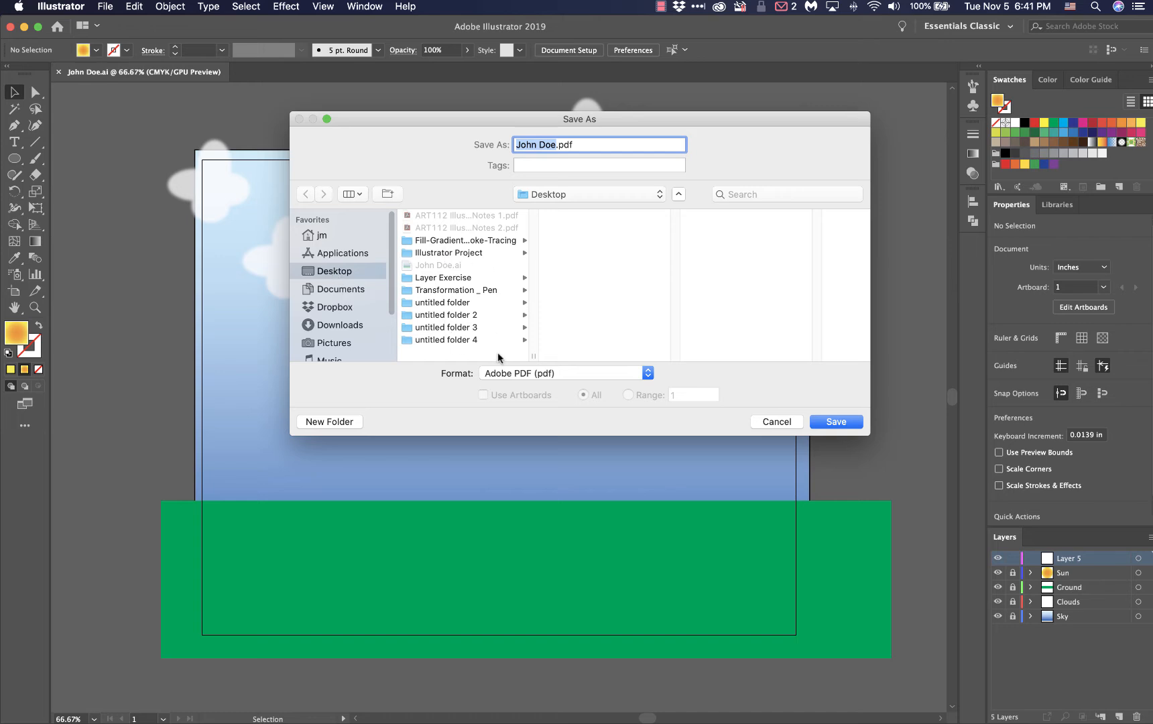
pyautogui.click(831, 425)
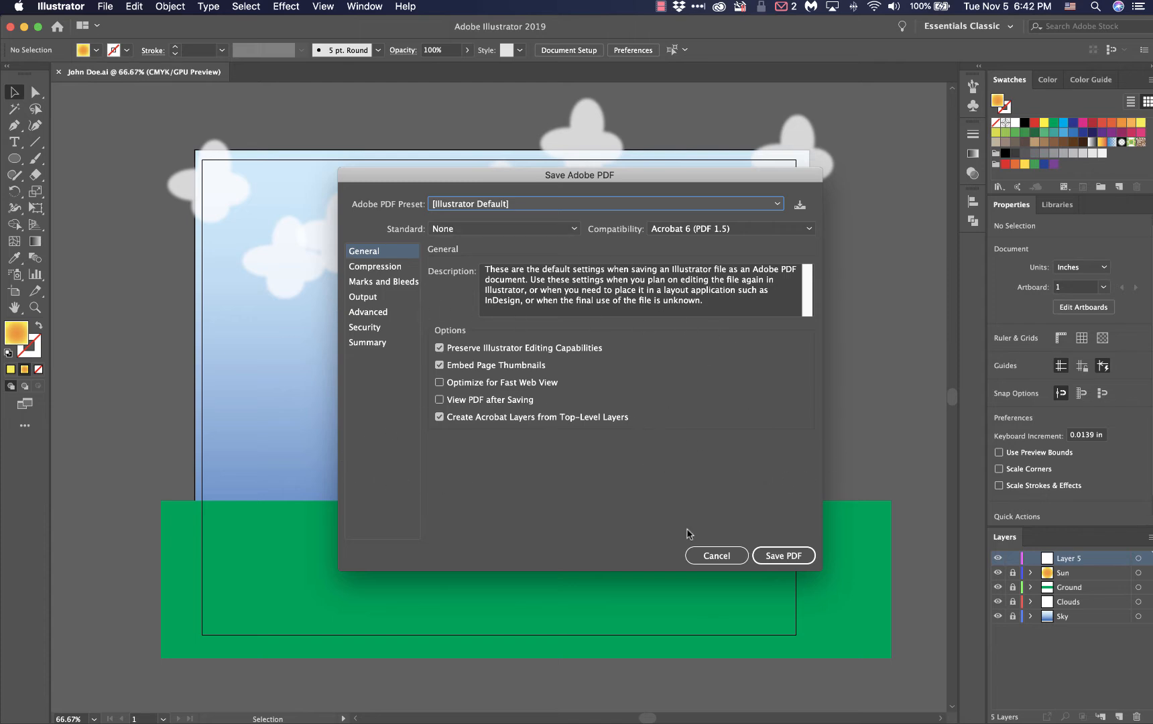
pyautogui.click(766, 555)
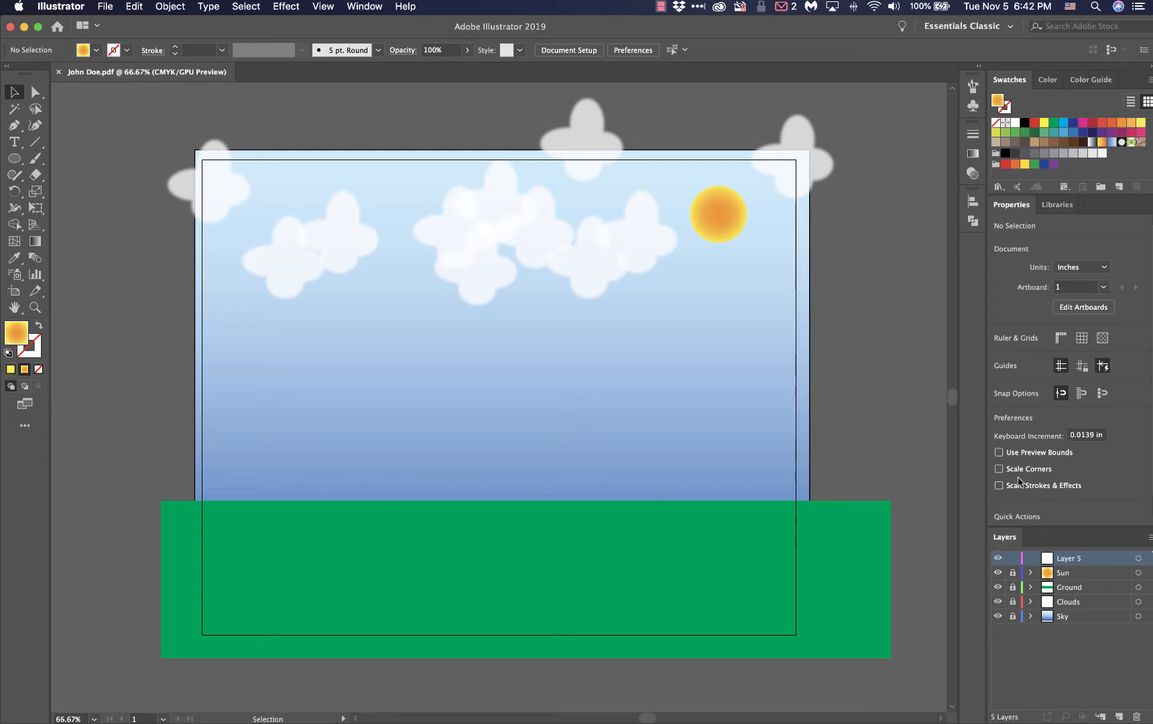
# Show the desktop, move the saved PDF directly below the .ai file, and open it in Acrobat at 75% zoom
pyautogui.moveTo(1152, 723)
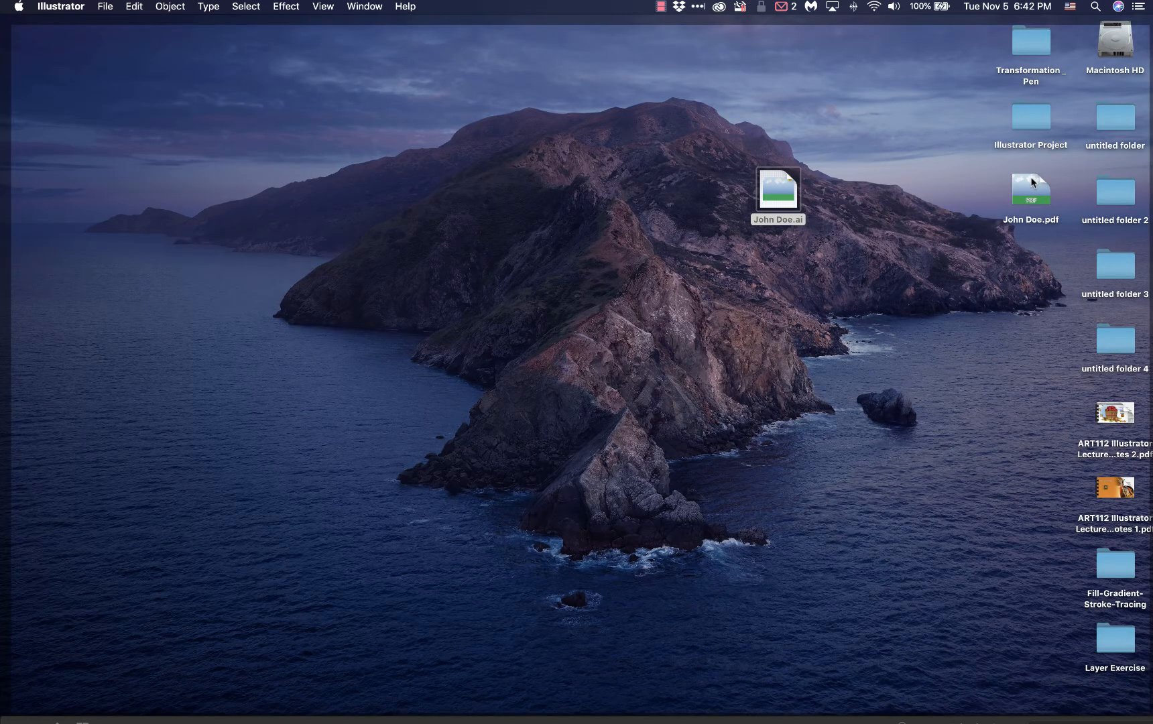
pyautogui.moveTo(1033, 189); pyautogui.dragTo(779, 262)
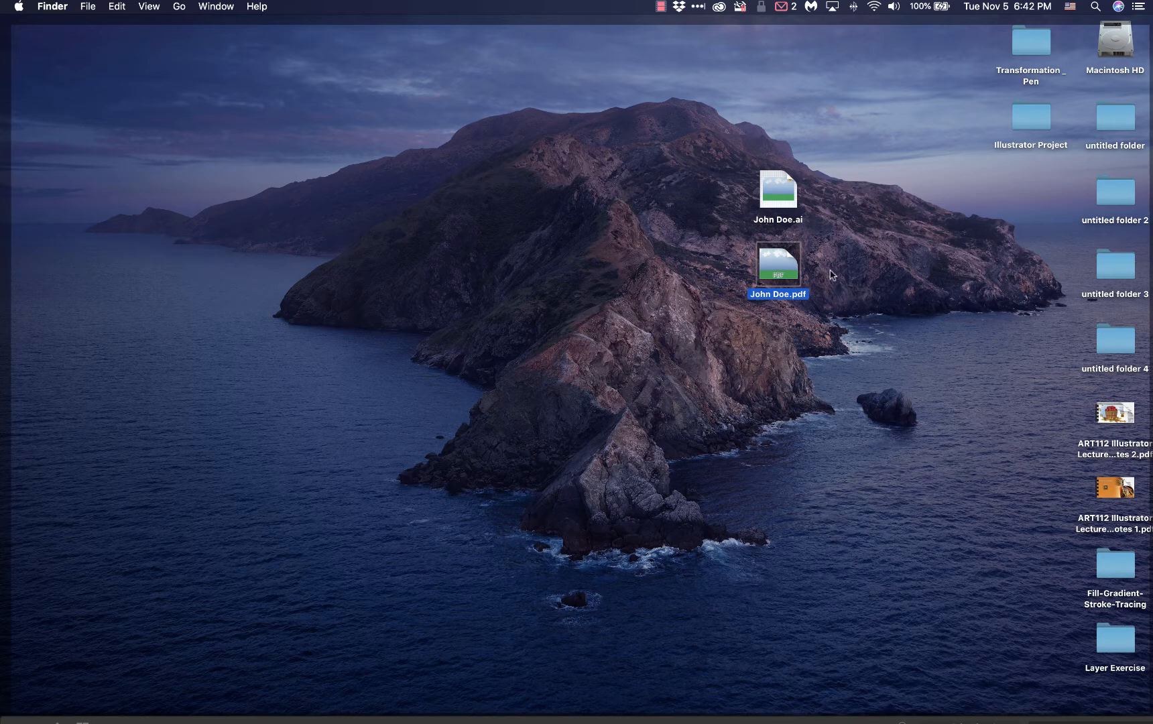
pyautogui.doubleClick(788, 268)
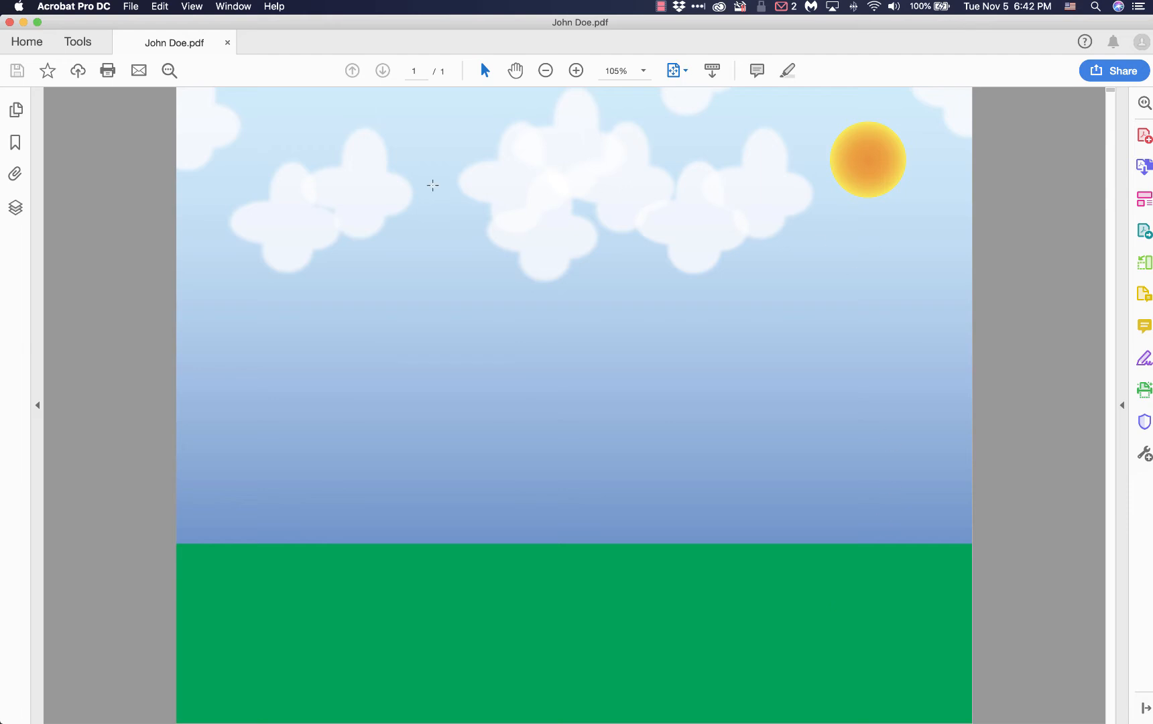
pyautogui.press('super+minus')
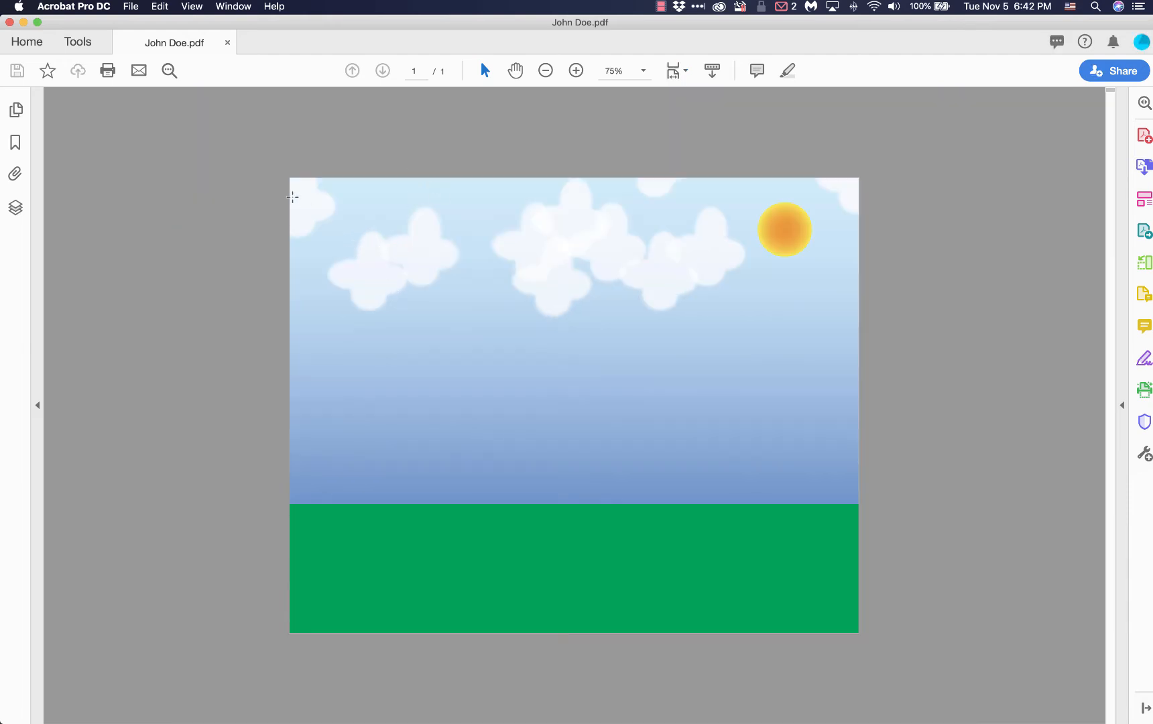
# Switch between Illustrator and Acrobat to compare the artwork extending past the artboard with the cropped page of the exported PDF
pyautogui.hotkey('ctrl', 'Up')
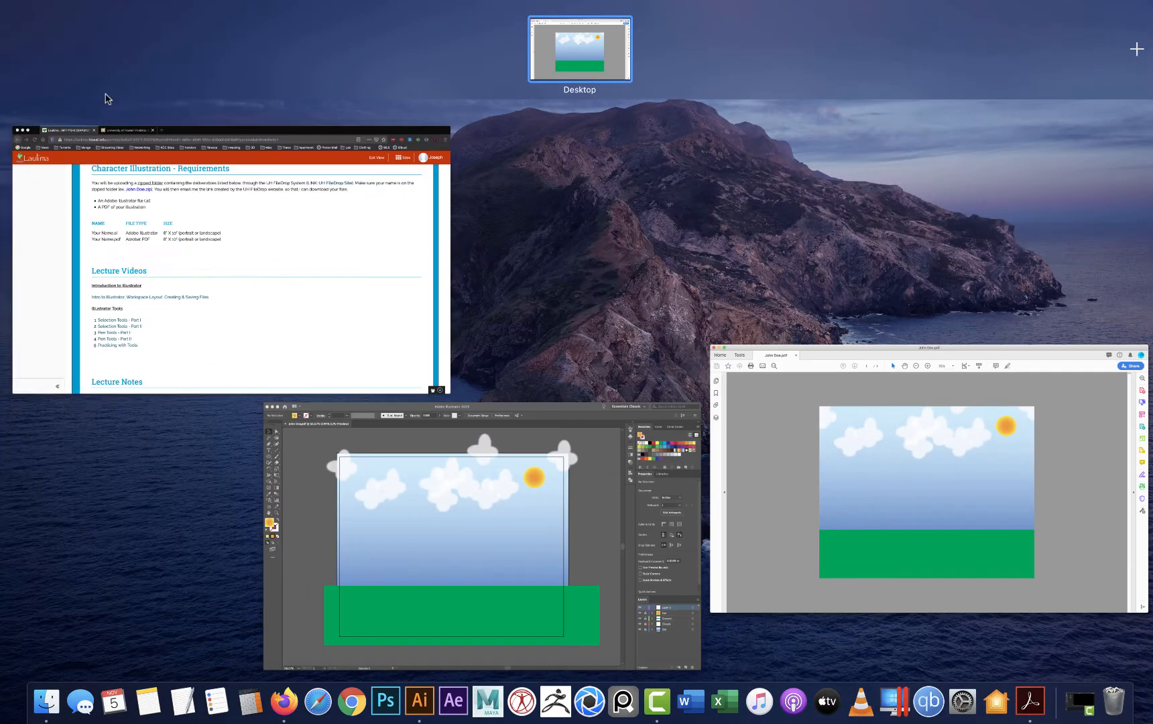
pyautogui.click(308, 423)
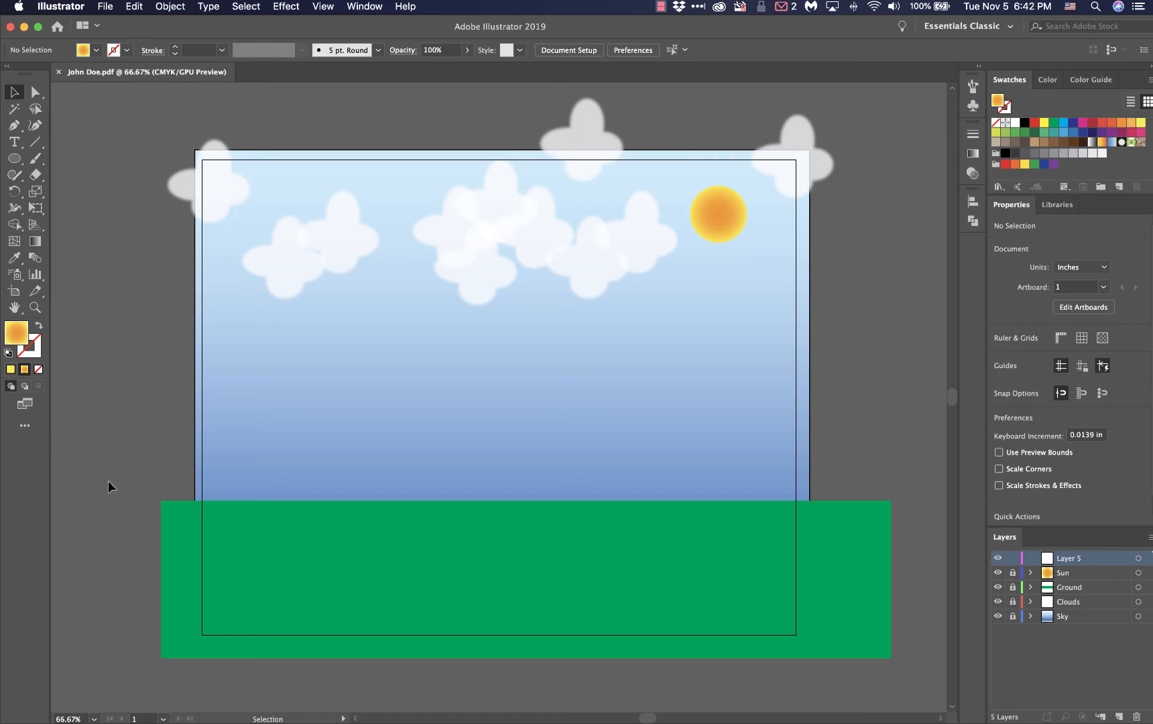
pyautogui.hotkey('ctrl', 'Up')
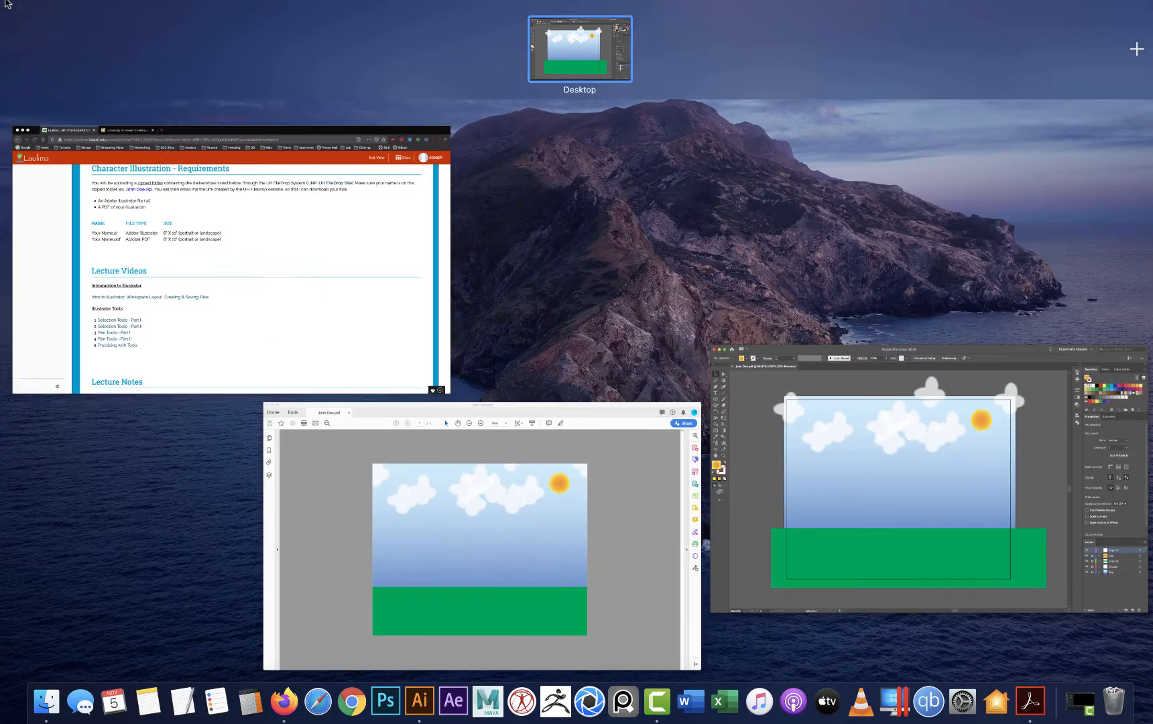
pyautogui.click(288, 507)
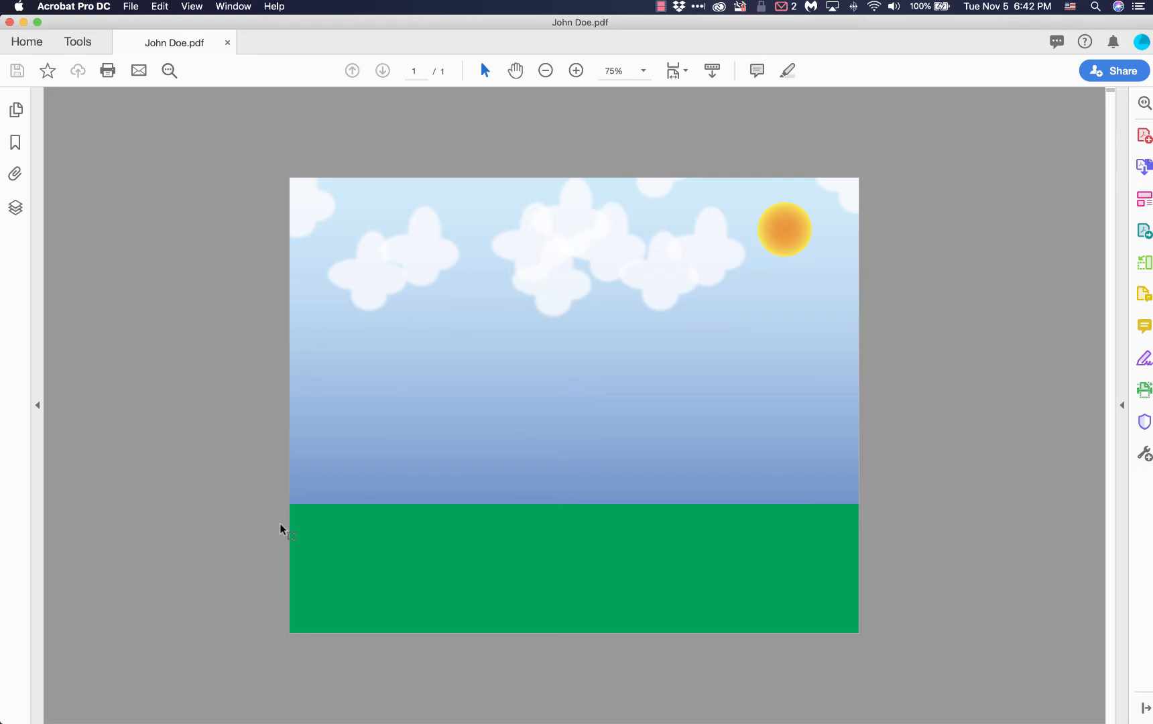
pyautogui.hotkey('ctrl', 'Up')
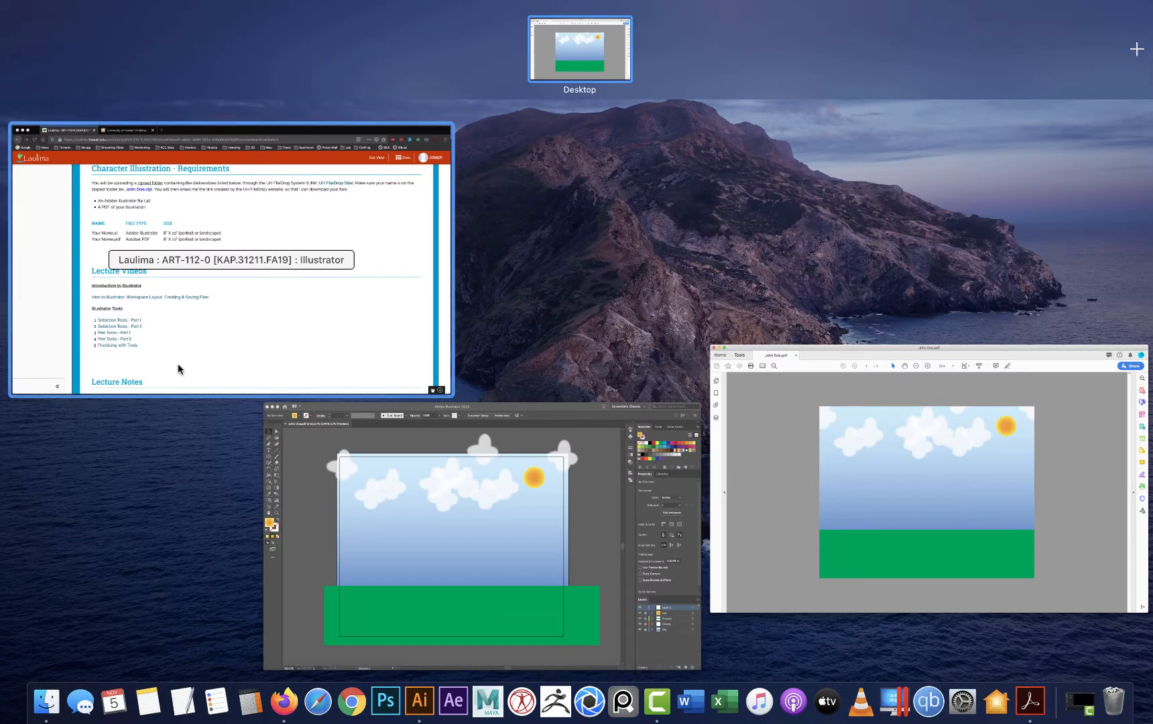
pyautogui.click(360, 546)
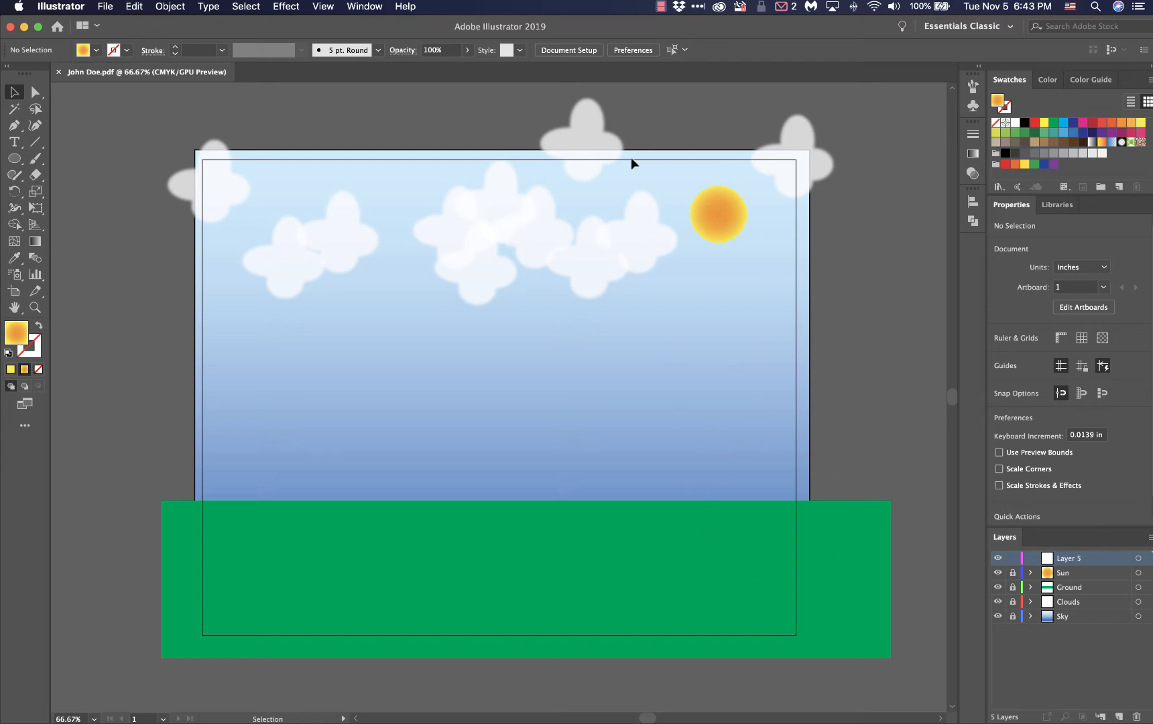
pyautogui.moveTo(1, 2)
pyautogui.click(498, 503)
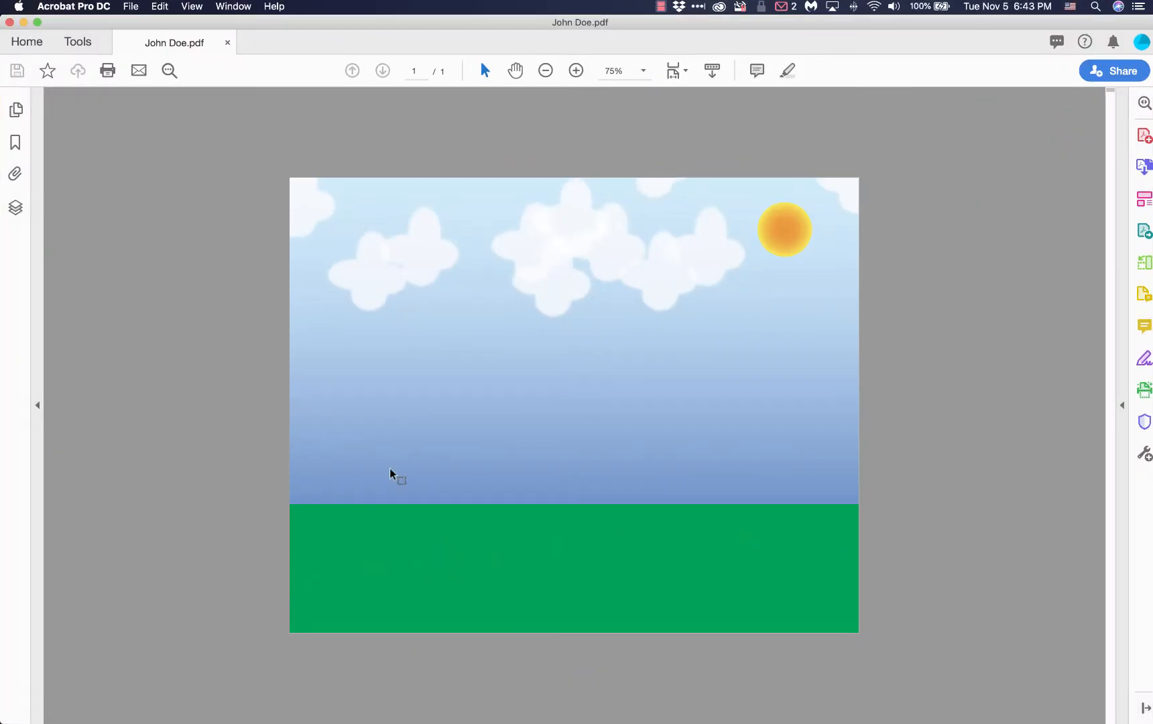
# Switch to the course page in Firefox and review the lecture materials, Project Rubric and Character Illustration requirements
pyautogui.moveTo(1, 2)
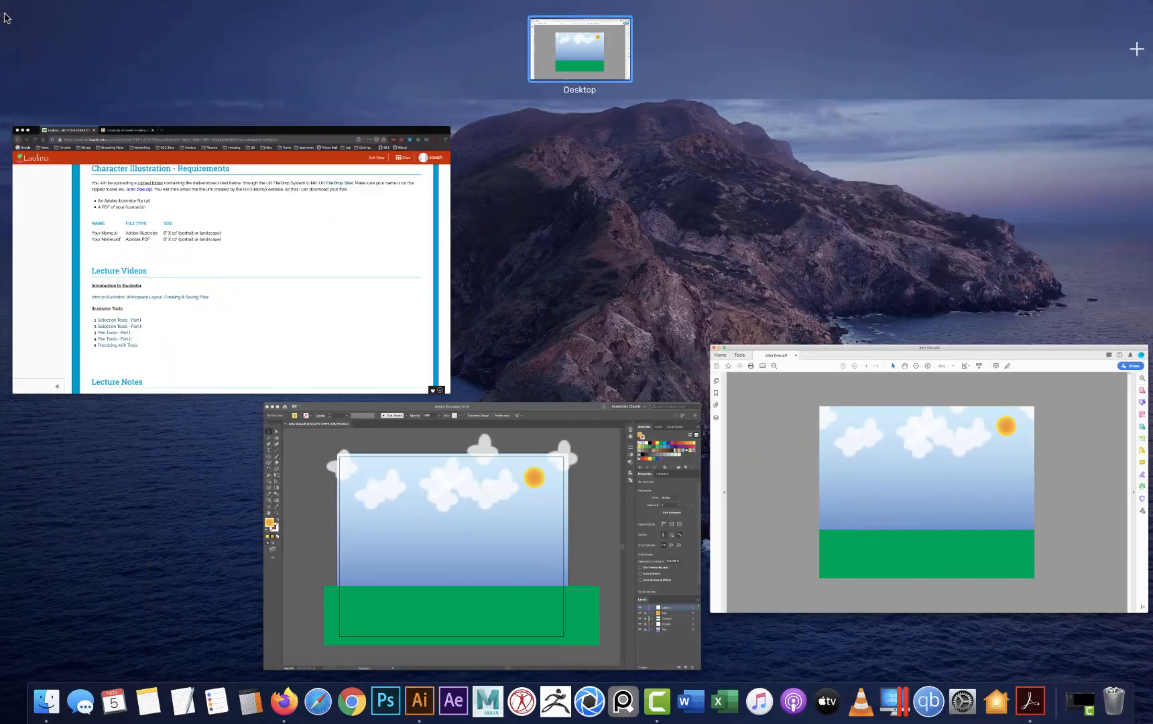
pyautogui.click(343, 334)
pyautogui.scroll(-10, 429, 391)
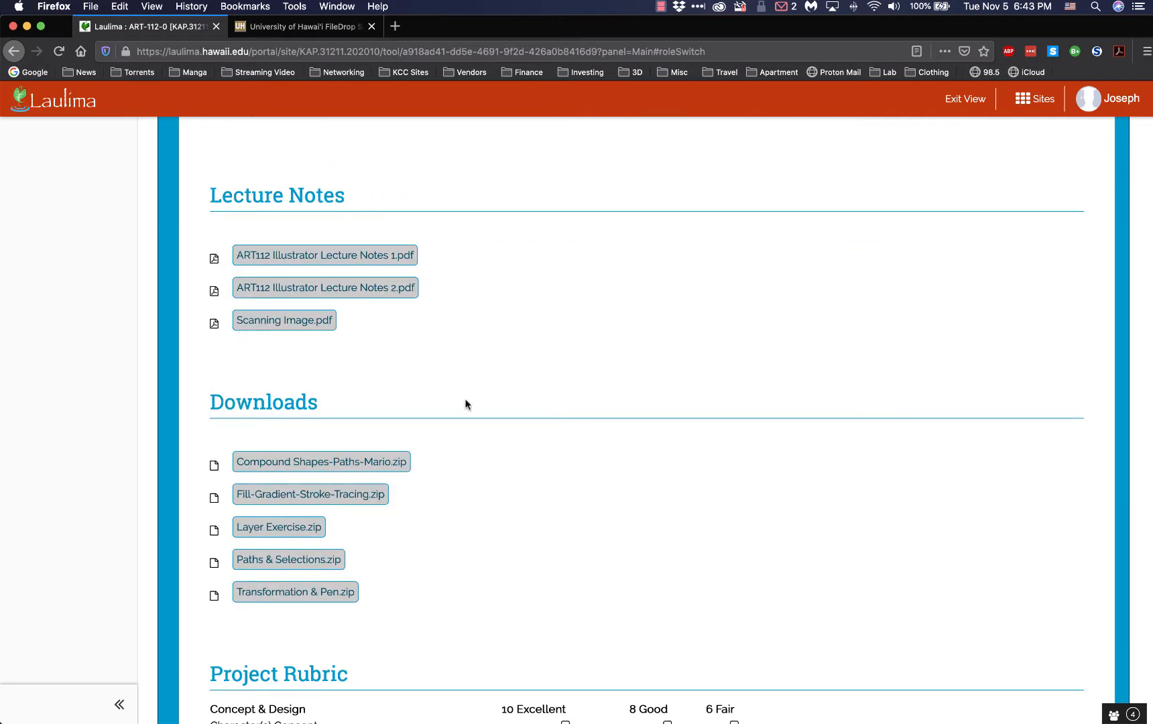
pyautogui.scroll(-5, 464, 402)
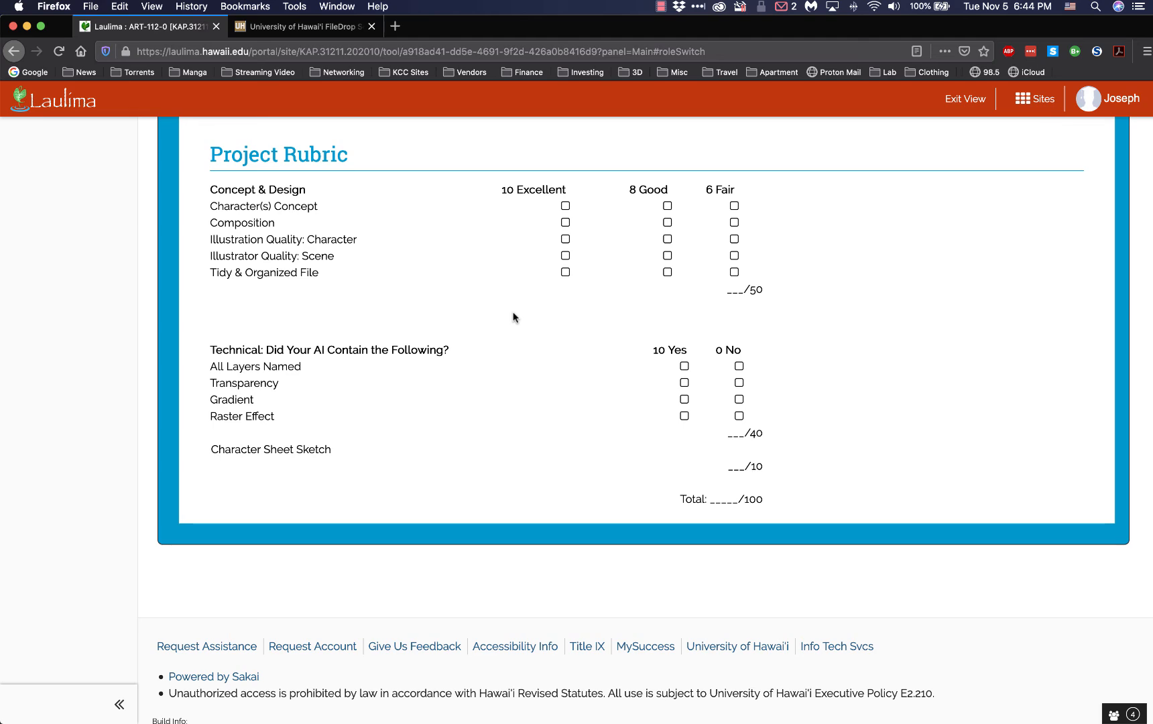
pyautogui.scroll(10, 513, 317)
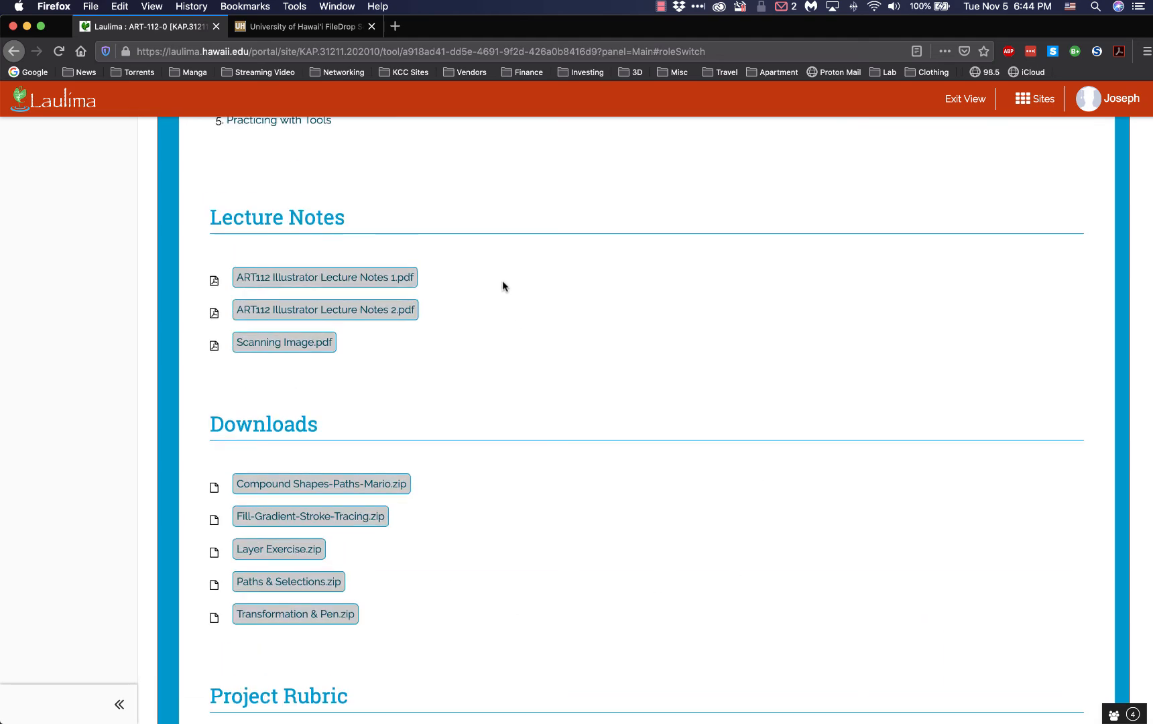
pyautogui.scroll(3, 485, 305)
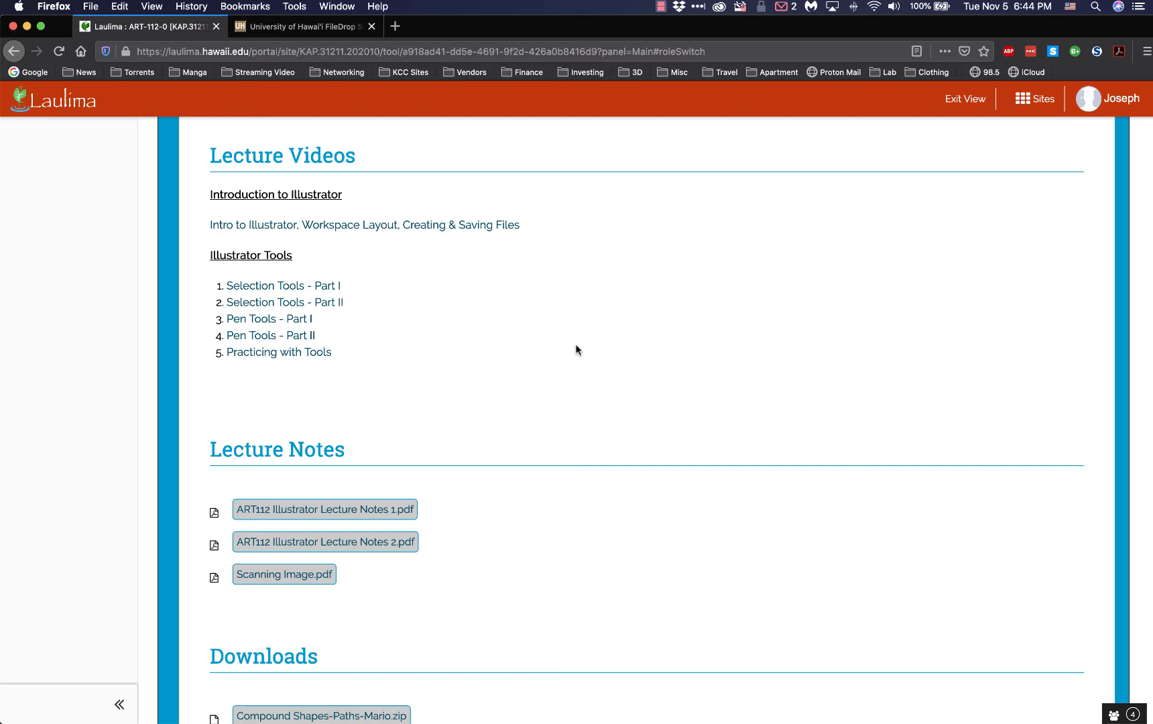
pyautogui.scroll(10, 576, 349)
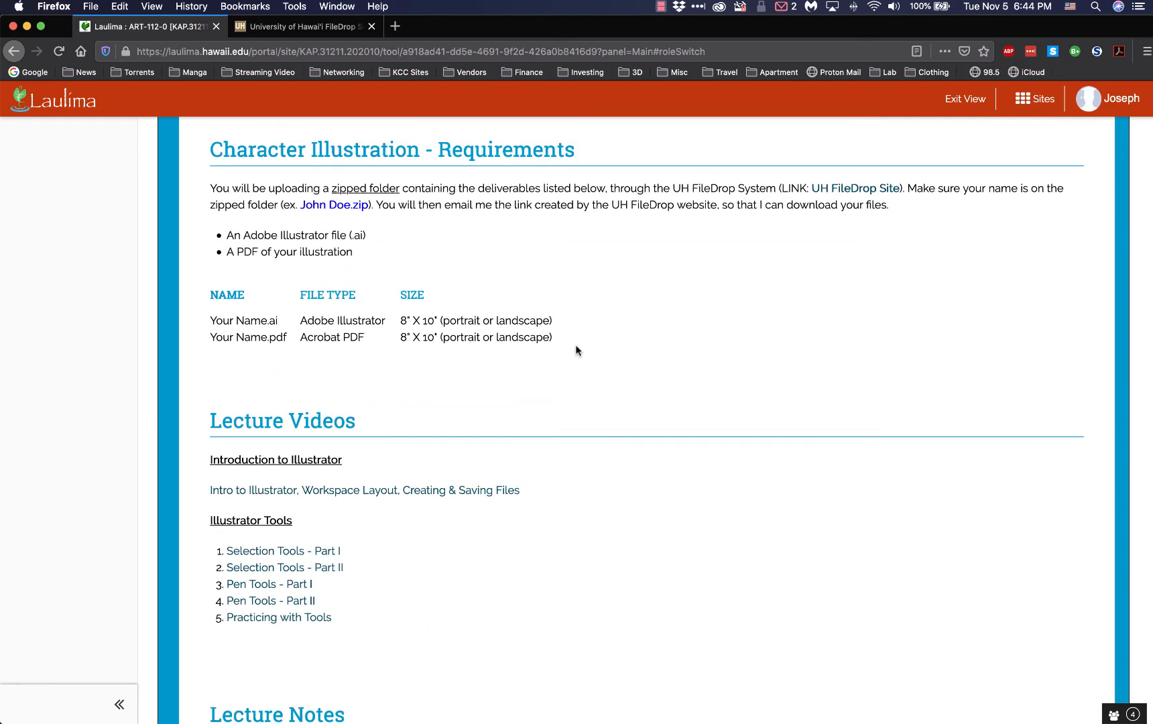
pyautogui.scroll(-10, 575, 350)
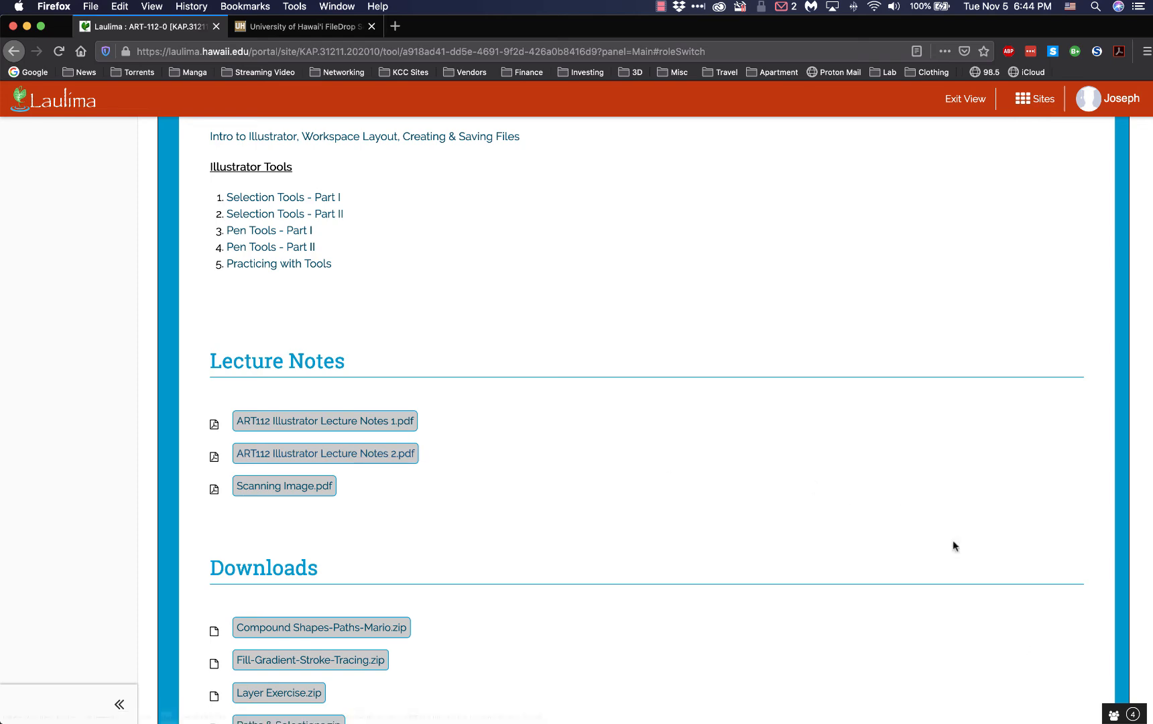
# Open "ART112 Illustrator Lecture Notes 1.pdf" and "ART112 Illustrator Lecture Notes 2.pdf" from the desktop in Acrobat
pyautogui.press('F11')
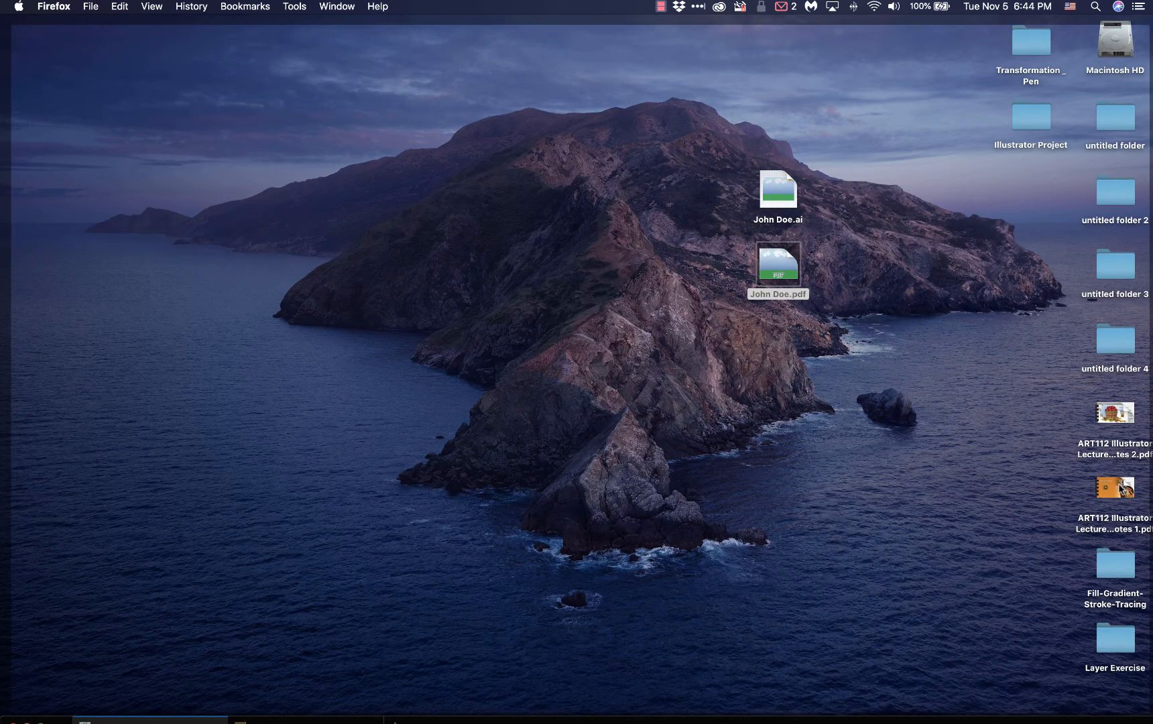
pyautogui.doubleClick(1119, 489)
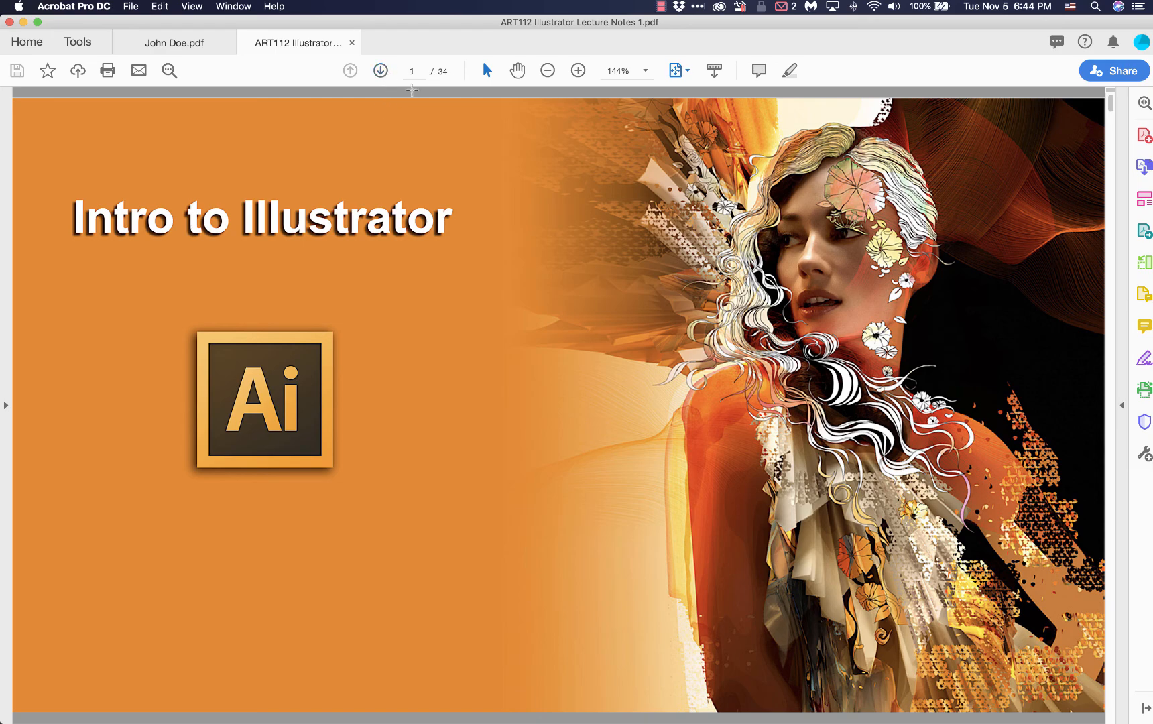
pyautogui.press('F11')
pyautogui.doubleClick(1116, 416)
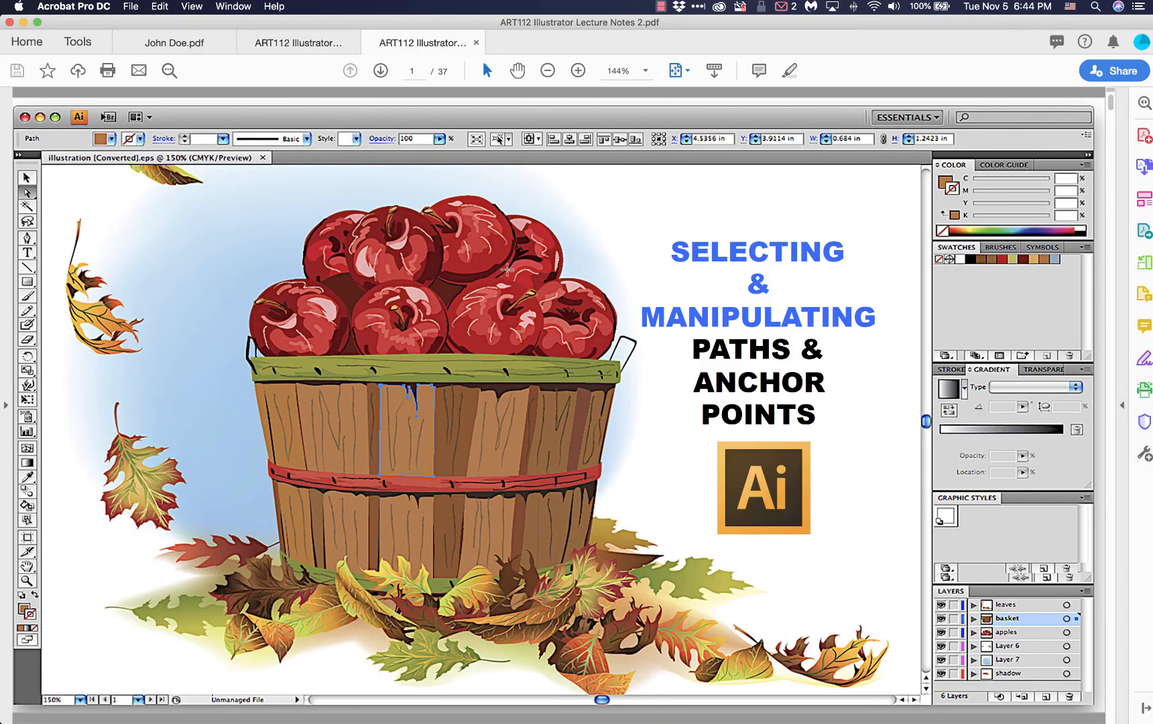
# Page through Lecture Notes 2 from the cover to the Pen Tool slide on page 13, examining the paths and selection topics
pyautogui.click(376, 70)
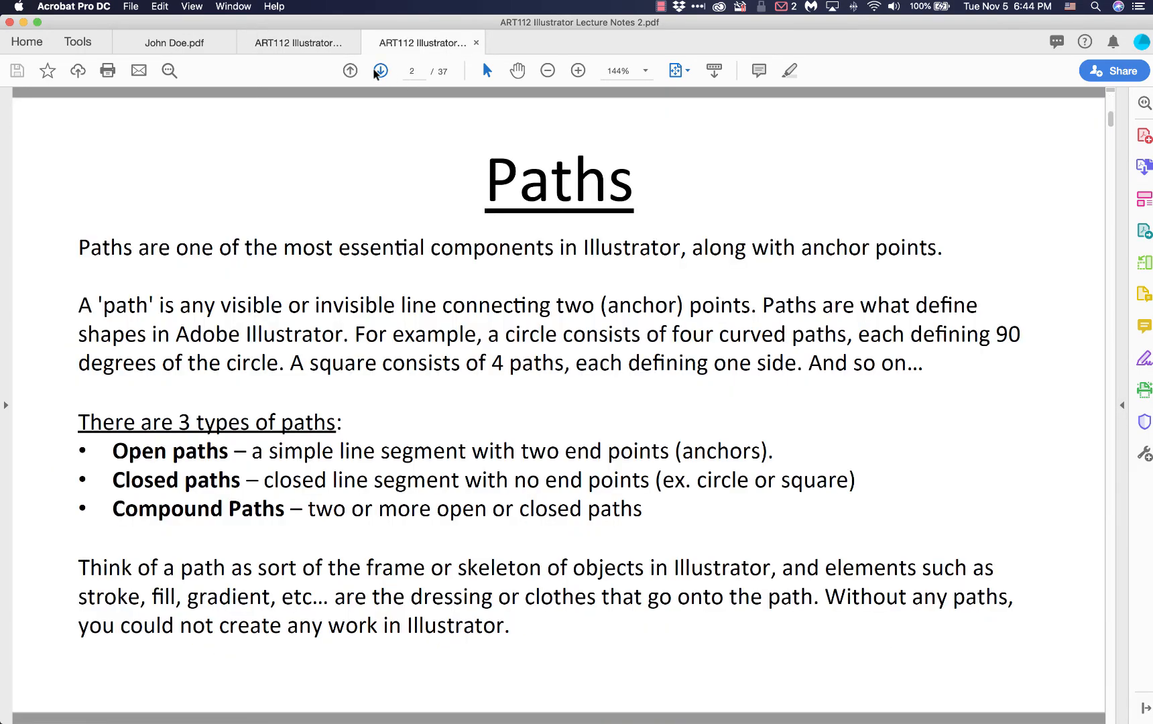
pyautogui.click(376, 70)
pyautogui.click(375, 70)
pyautogui.click(375, 70)
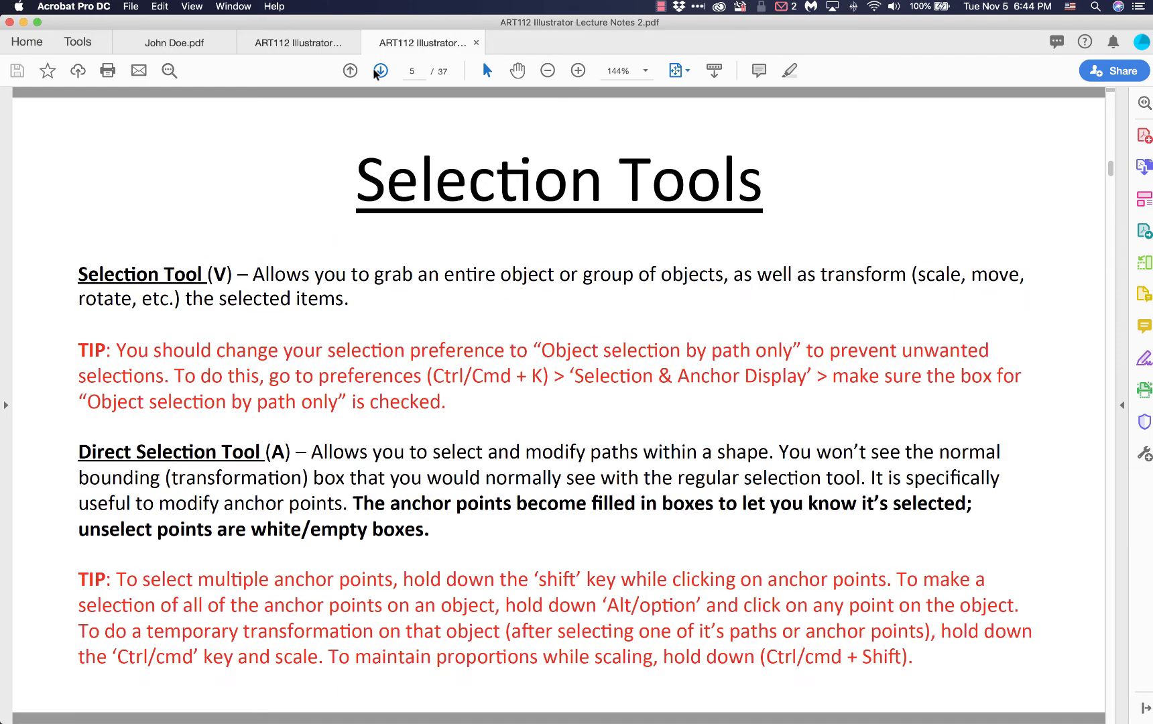
pyautogui.click(376, 70)
pyautogui.click(375, 71)
pyautogui.click(375, 70)
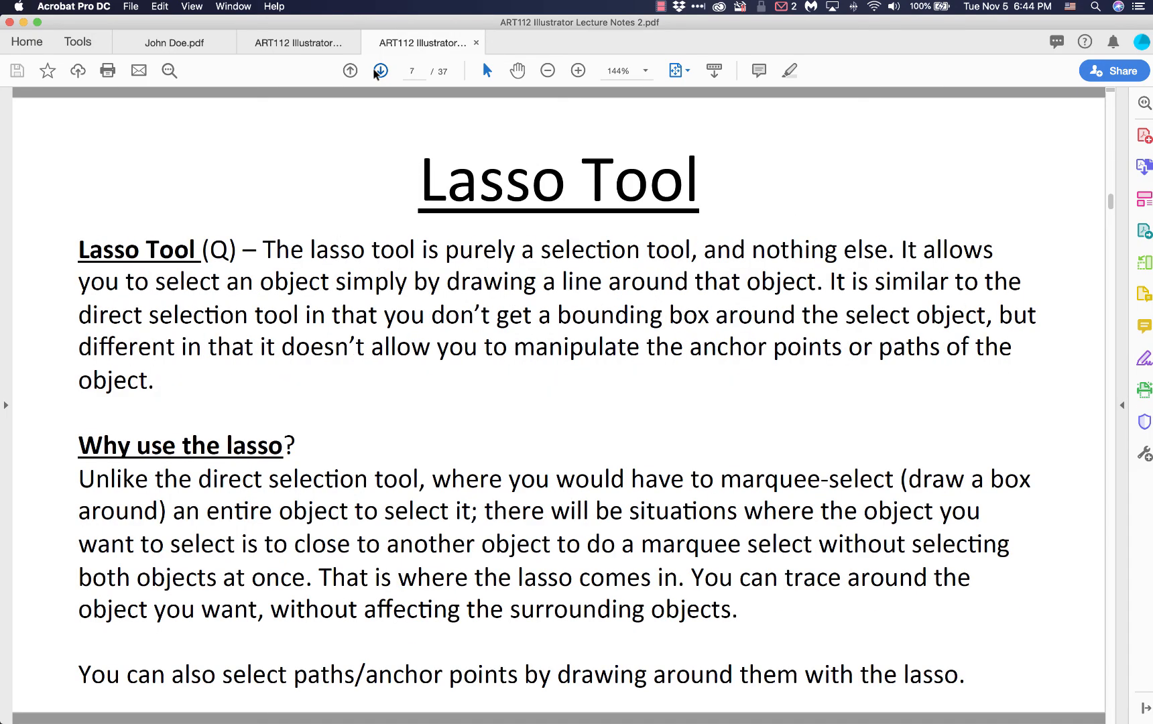
pyautogui.click(376, 70)
pyautogui.click(375, 70)
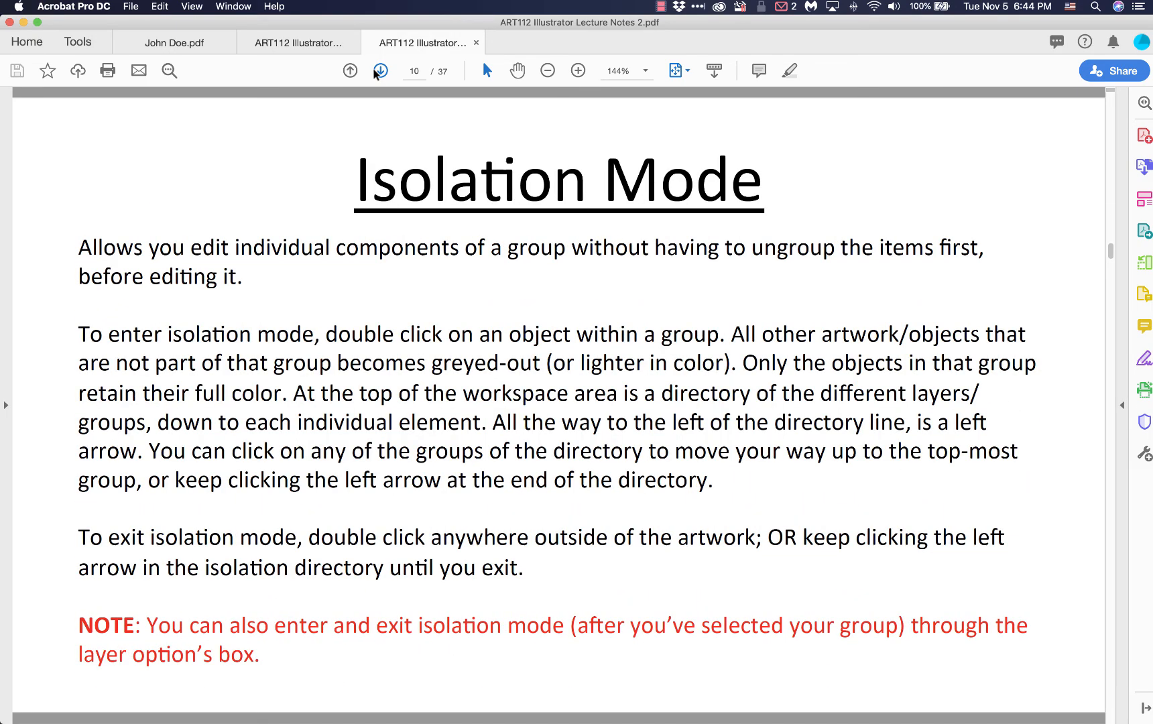
pyautogui.click(375, 70)
pyautogui.click(376, 70)
pyautogui.click(375, 70)
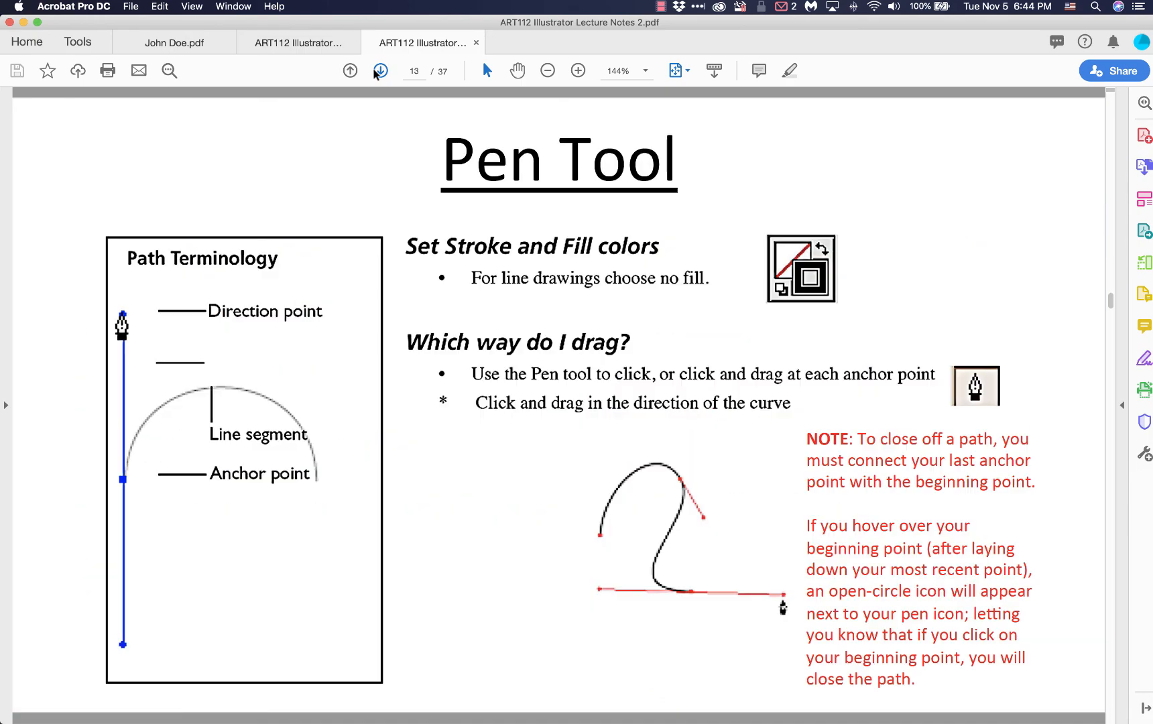